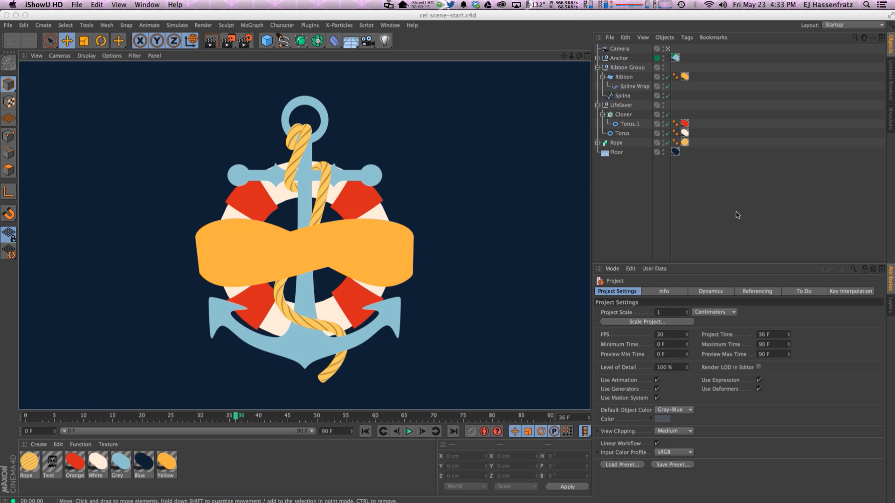
Step: Examine the Blue material's Luminance settings and render the view to check the flat, unshaded look
double_click(143, 462)
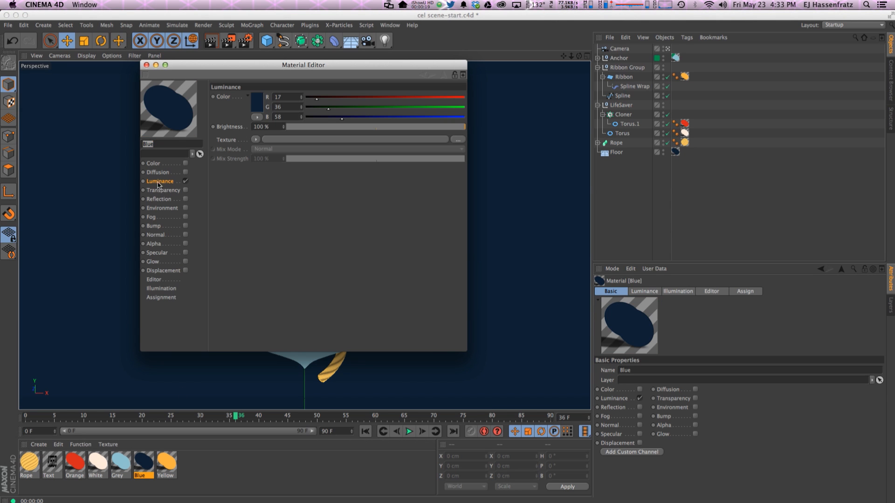
drag(256, 73, 564, 137)
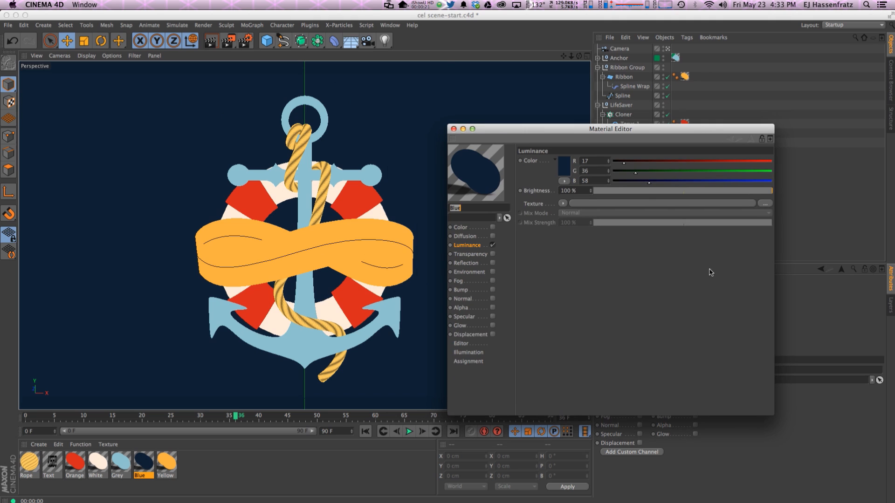
key(super+r)
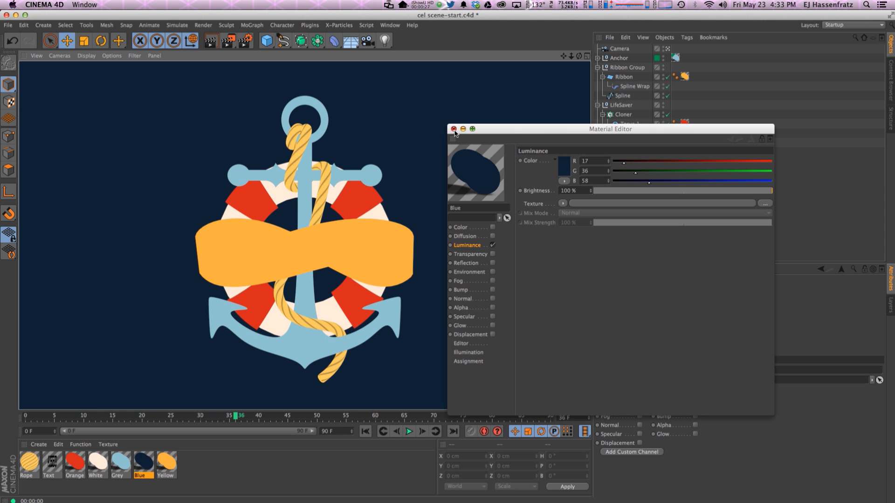
click(453, 129)
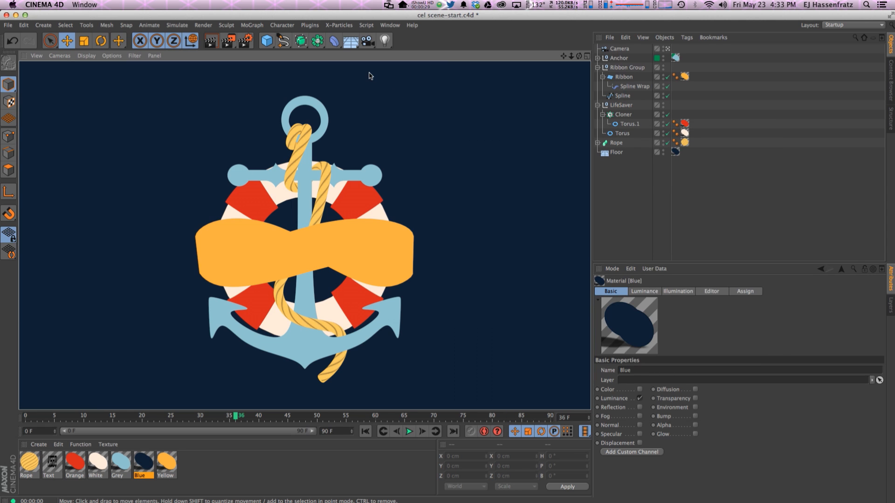
Step: Add an omni light and place it in front of the anchor, up and to its left, at about X -77, Y 237, Z -272 cm
drag(385, 41, 413, 55)
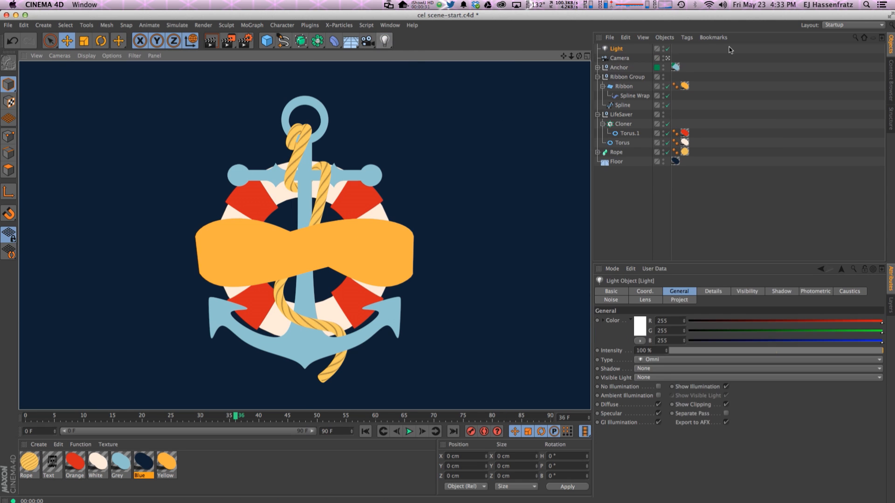
click(586, 57)
drag(439, 378, 458, 285)
scroll(495, 173, down, 4)
drag(473, 164, 459, 193)
drag(456, 319, 456, 319)
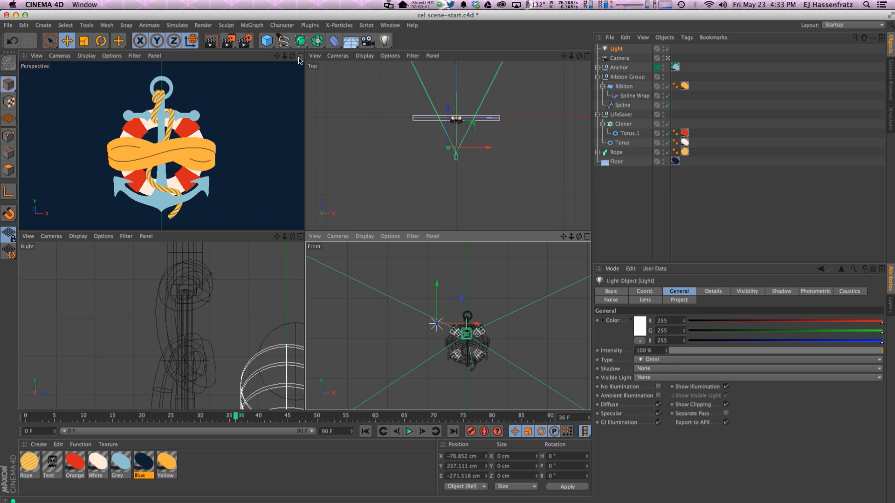
Step: Set the light's shadow to Raytraced (Hard) and render the perspective view at full size
click(760, 293)
click(779, 292)
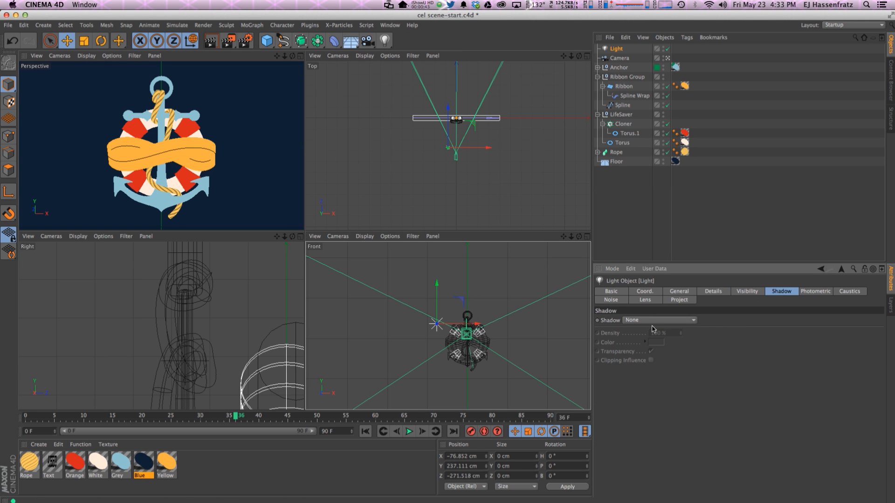
click(653, 321)
click(652, 350)
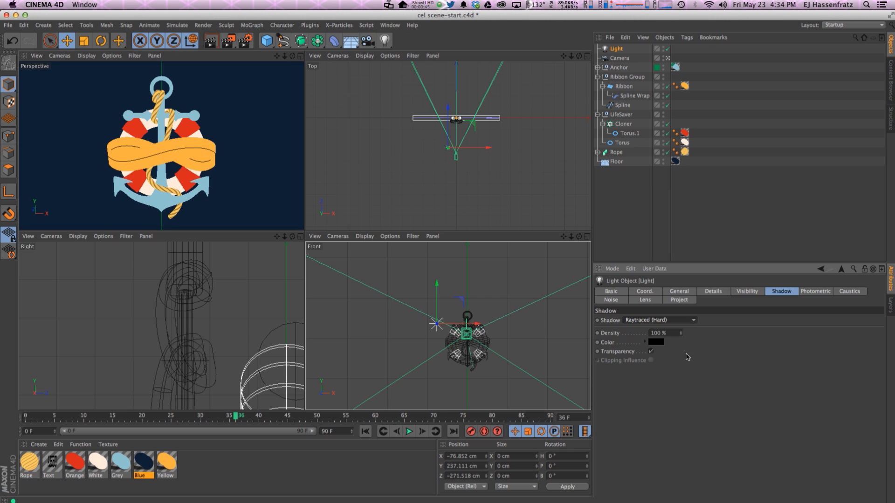
middle_click(298, 65)
key(super+r)
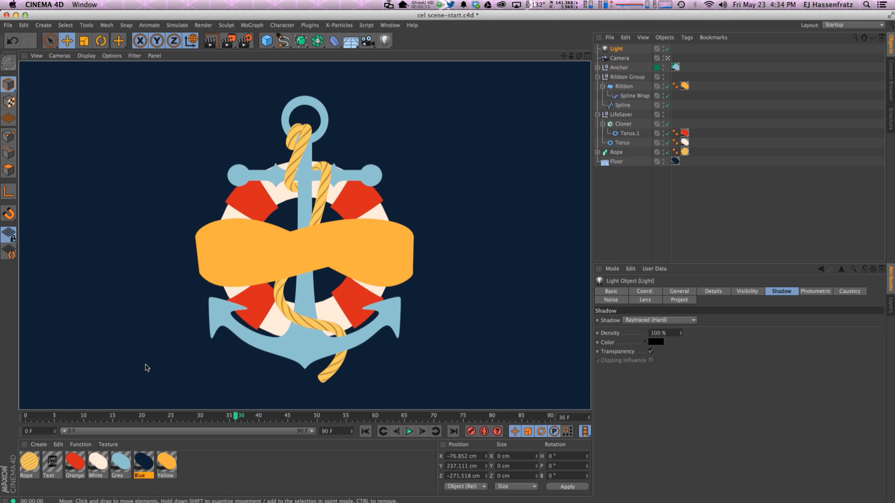
Step: Check which channels are active in the Blue material, then close its settings
double_click(148, 459)
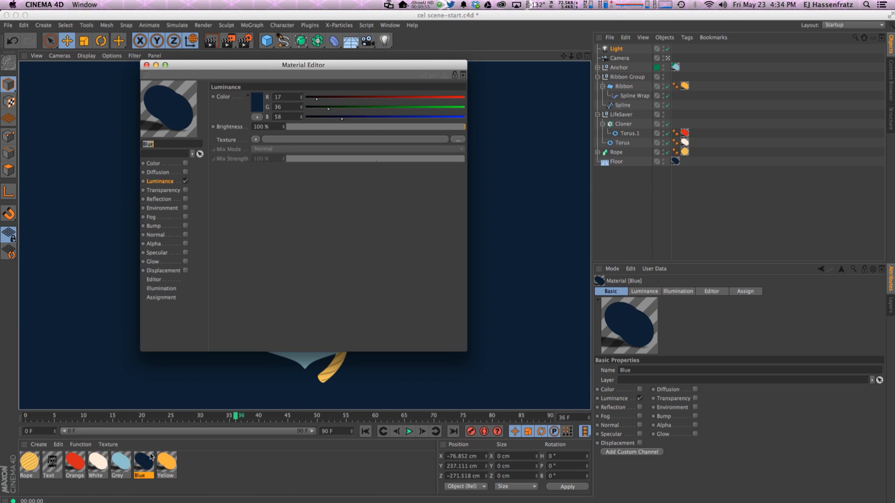
drag(191, 65, 432, 64)
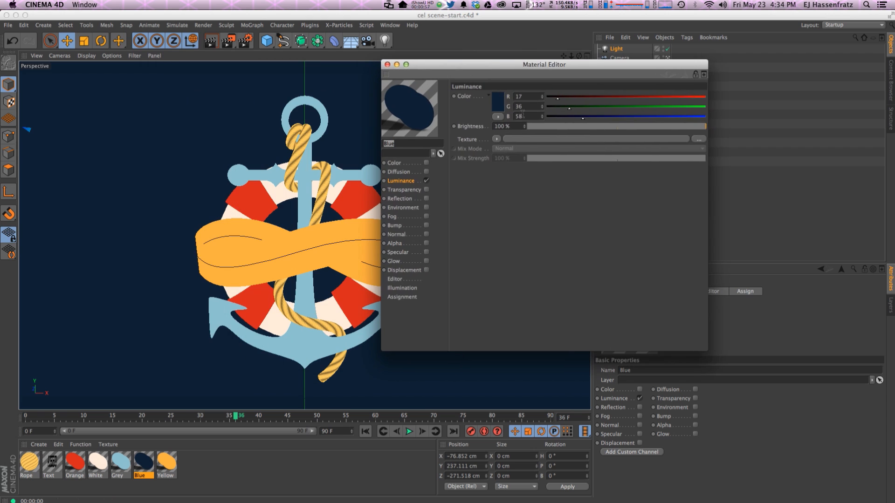
drag(521, 65, 615, 126)
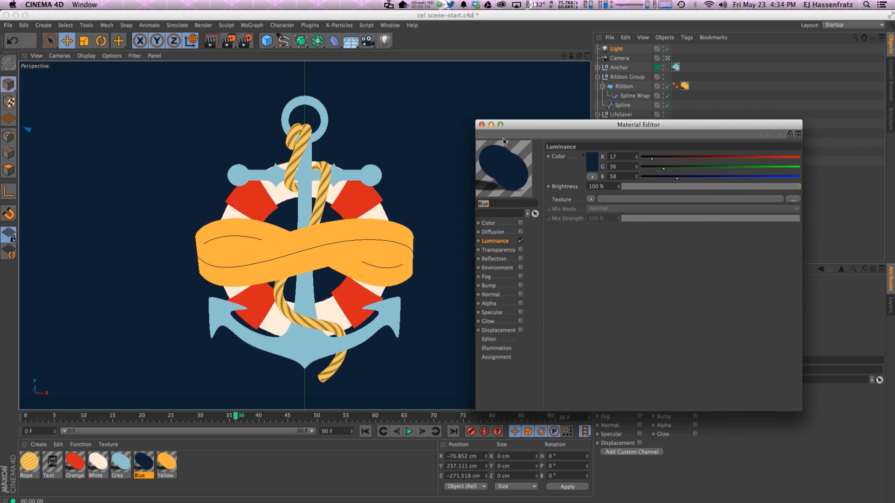
click(482, 125)
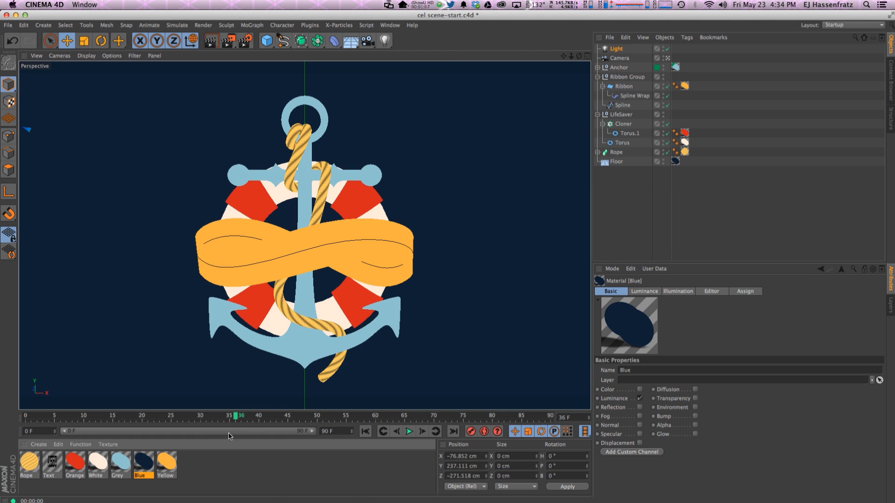
Step: Open the anchor's Grey material for editing, keeping the artwork in view
double_click(121, 462)
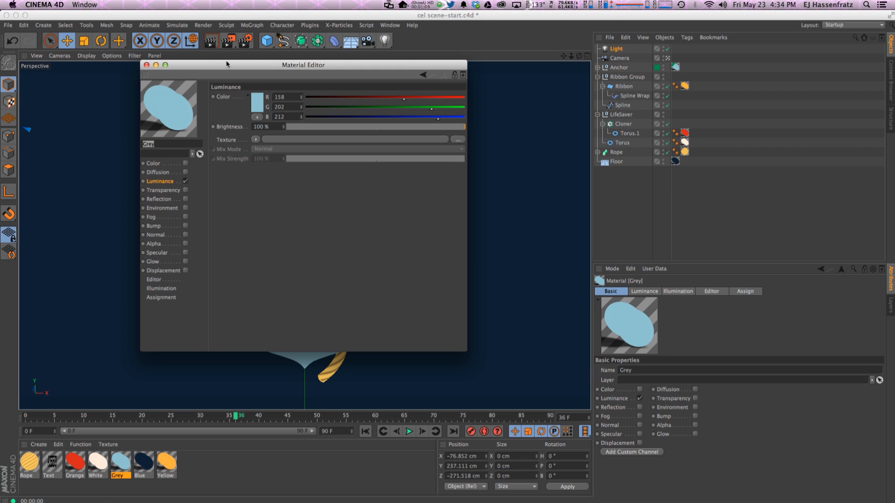
drag(227, 64, 496, 99)
click(301, 347)
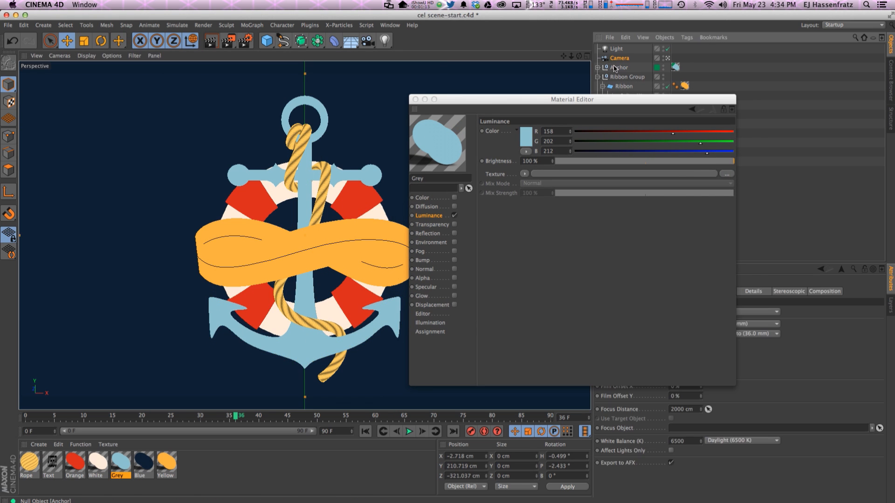
key(r)
drag(298, 220, 354, 234)
key(super+z)
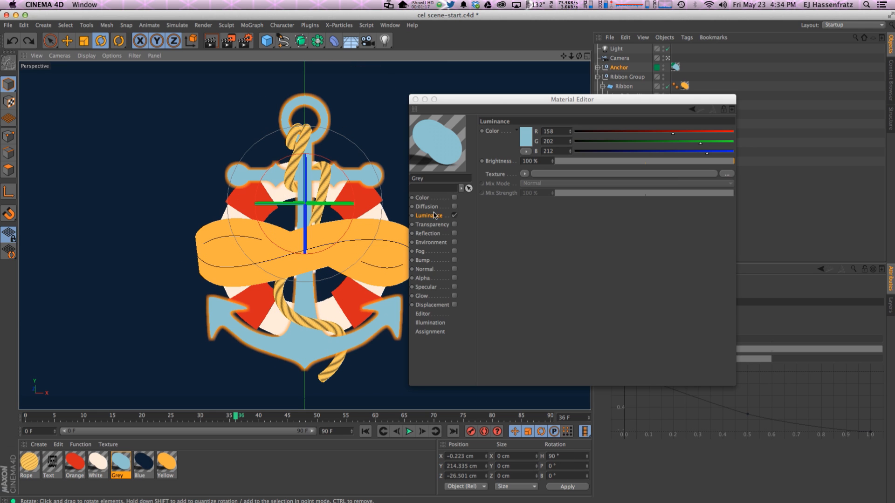
Step: Load the Cel shader as the texture of the Grey material's Luminance channel
click(524, 174)
mouse_move(569, 378)
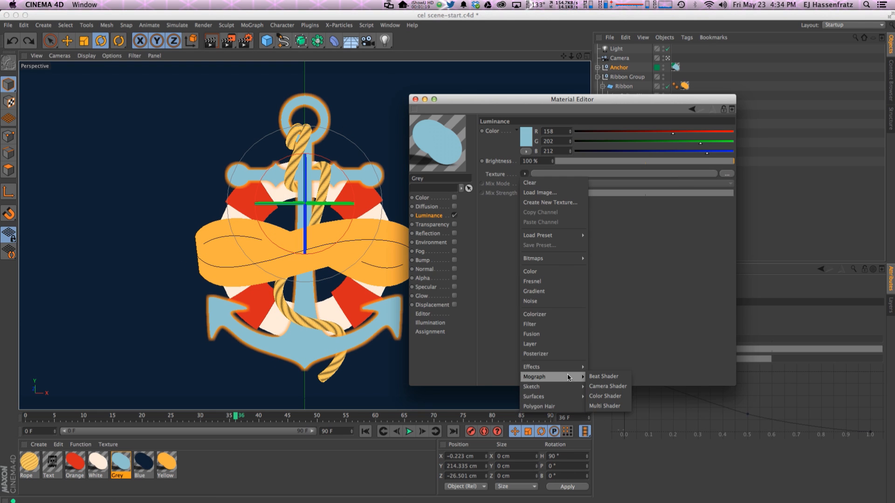
click(596, 397)
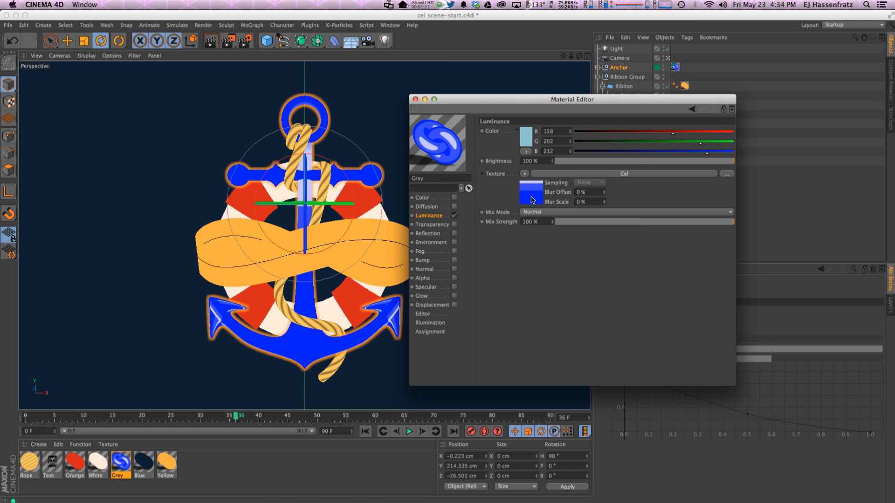
Step: Start an interactive render region over the whole perspective view, with the material settings moved clear of the anchor
drag(504, 99, 574, 99)
key(e)
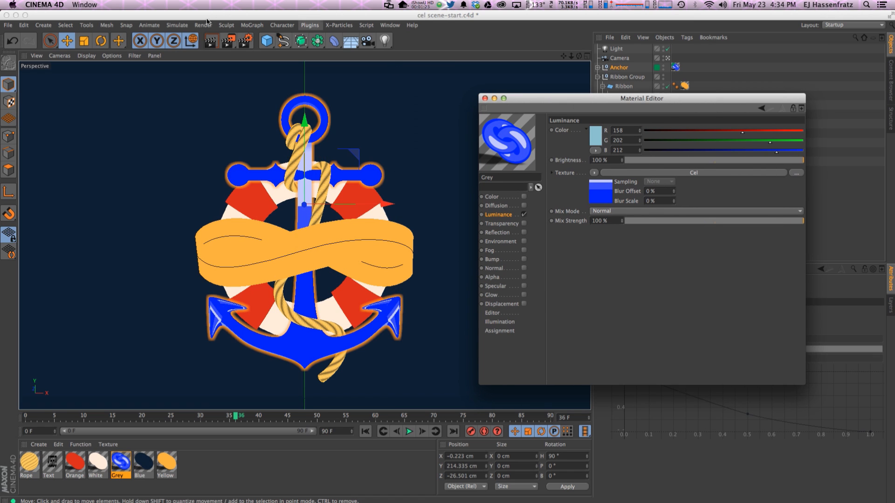
drag(232, 43, 324, 181)
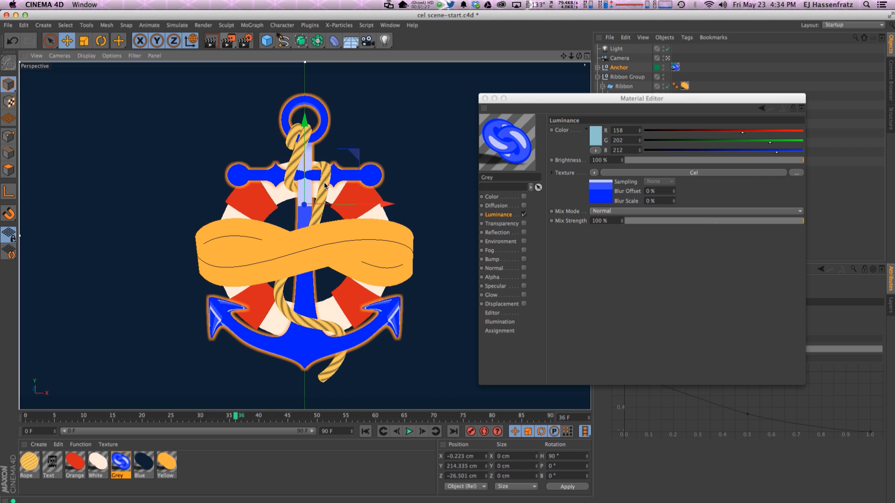
drag(516, 101, 604, 112)
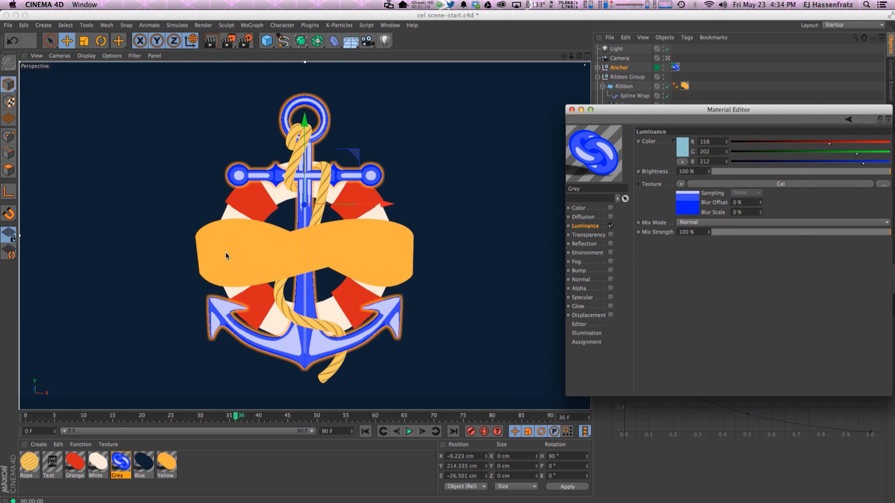
Step: Open the Cel shader's properties, disable Camera and enable Lights so the anchor is shaded by the scene light
drag(720, 113, 645, 122)
click(637, 194)
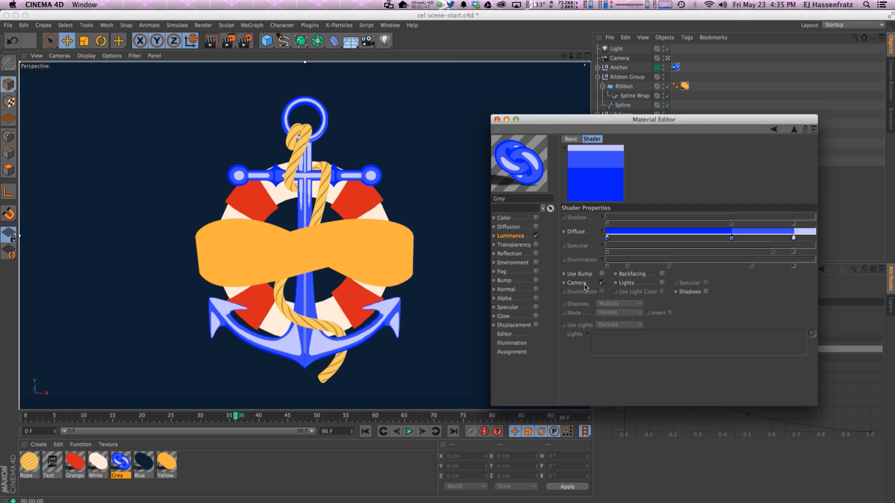
click(601, 283)
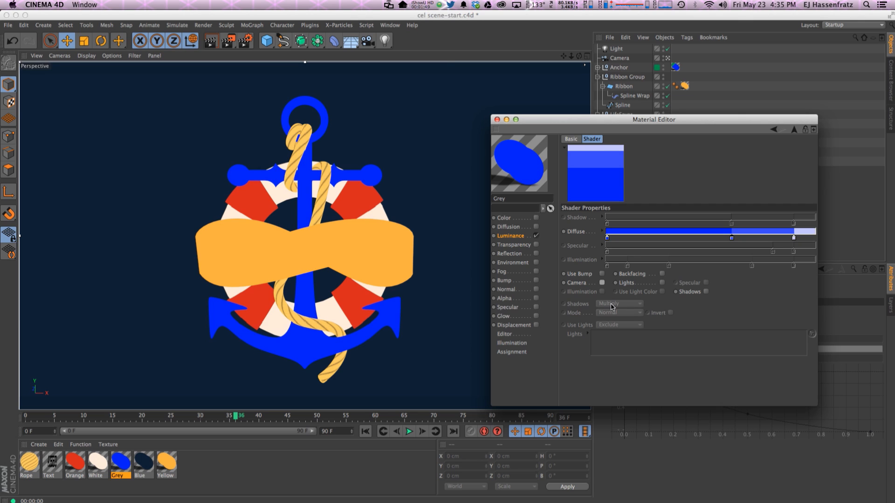
click(662, 283)
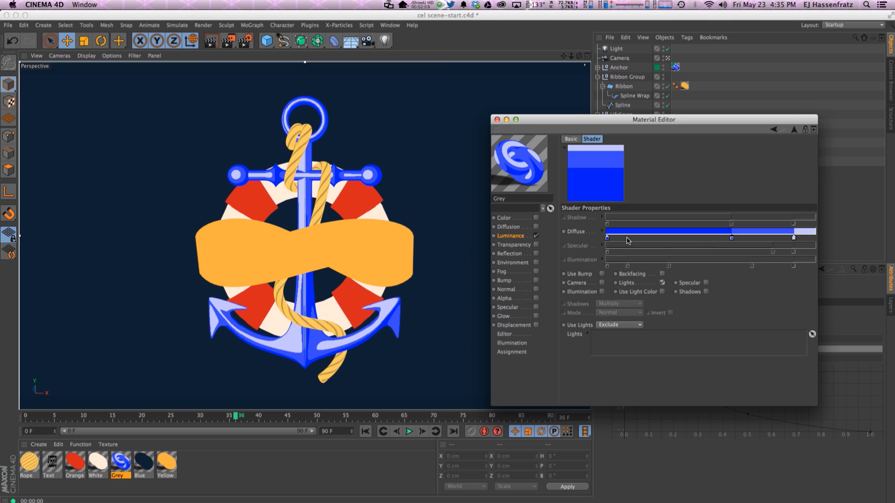
Step: Remove the middle blue knot from the Cel shader's Diffuse gradient and recolour the lightest knot to a pale cyan with hue 187°
drag(731, 239, 733, 274)
drag(794, 238, 768, 248)
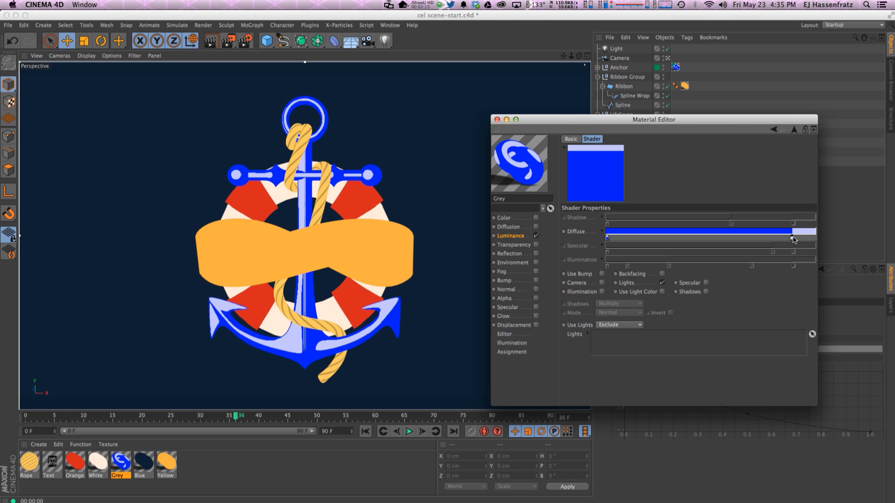
double_click(794, 240)
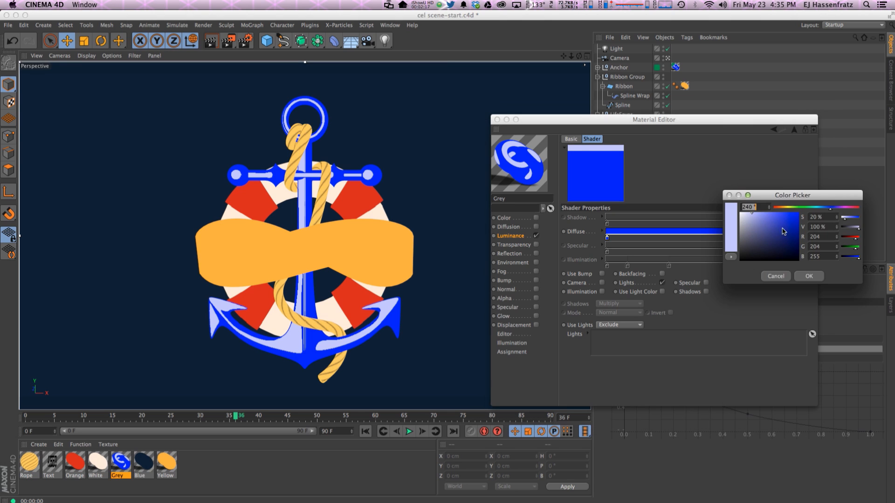
drag(800, 208, 819, 210)
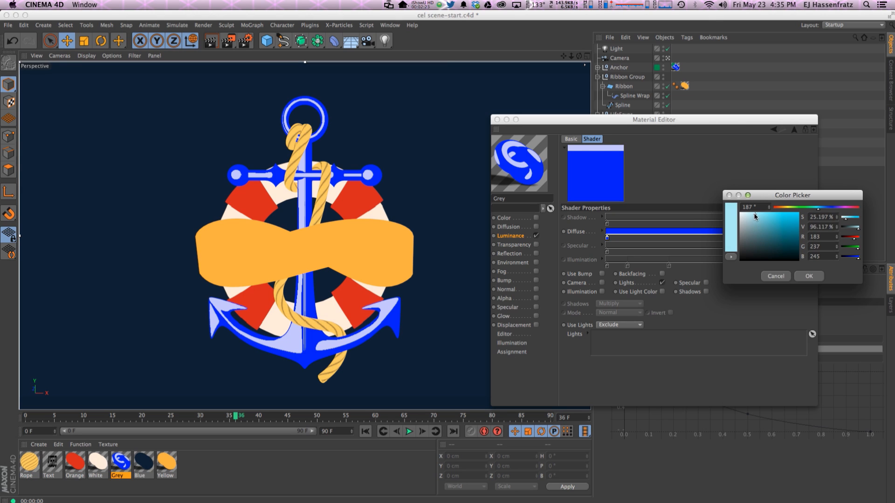
click(809, 276)
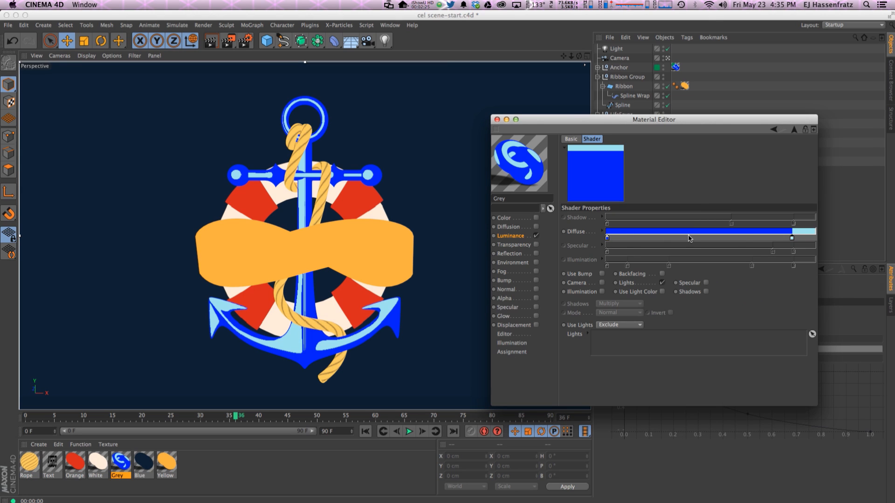
Step: Replace the dark blue Diffuse knot with a grey-teal one of RGB 102, 147, 153 at the start of the gradient
drag(607, 238, 605, 260)
double_click(730, 238)
drag(719, 198, 687, 238)
drag(676, 272, 666, 274)
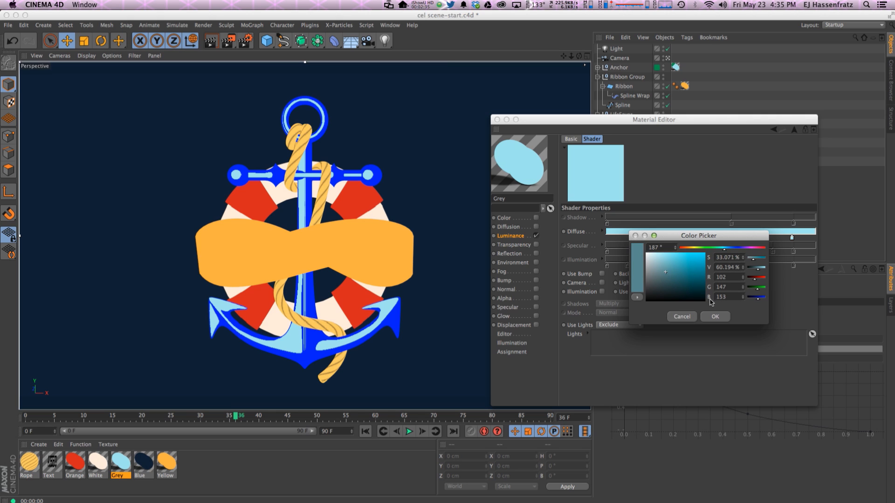
click(714, 317)
drag(731, 238, 574, 248)
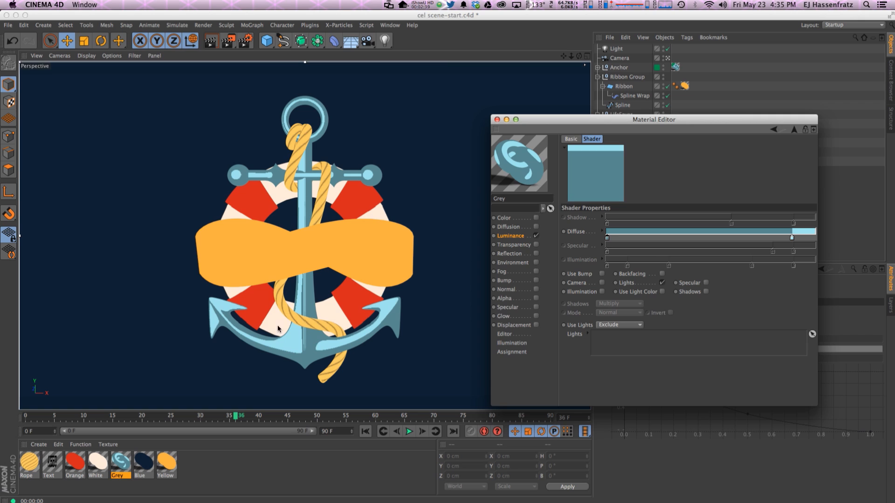
Step: Reposition the pale cyan Diffuse knot to about 70% along the gradient and enable Specular in the Cel shader
drag(792, 238, 767, 238)
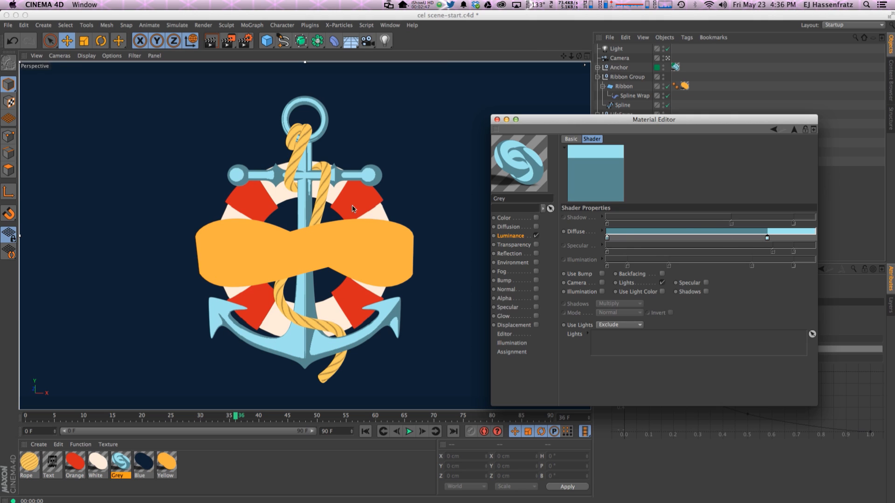
drag(769, 240, 803, 240)
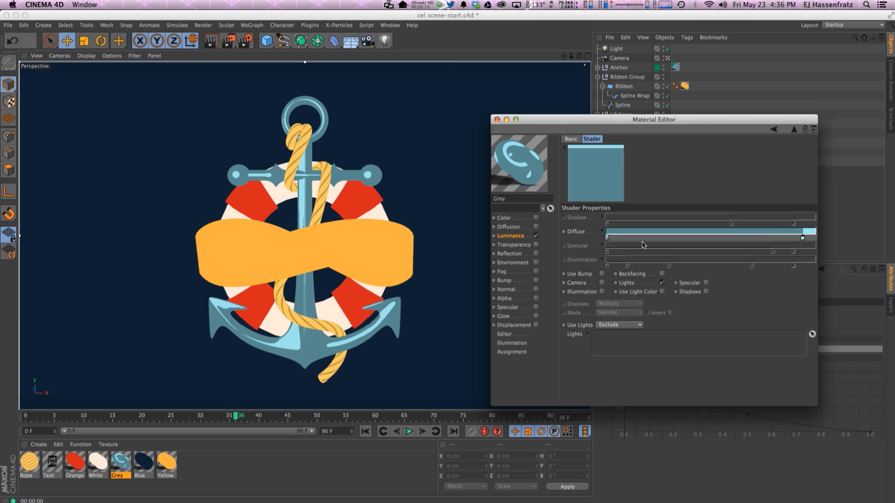
drag(804, 237, 715, 239)
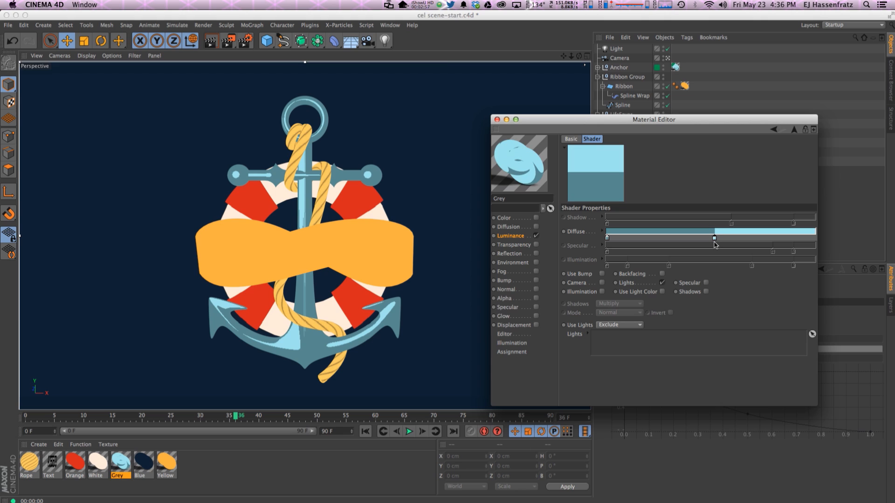
drag(715, 241, 753, 240)
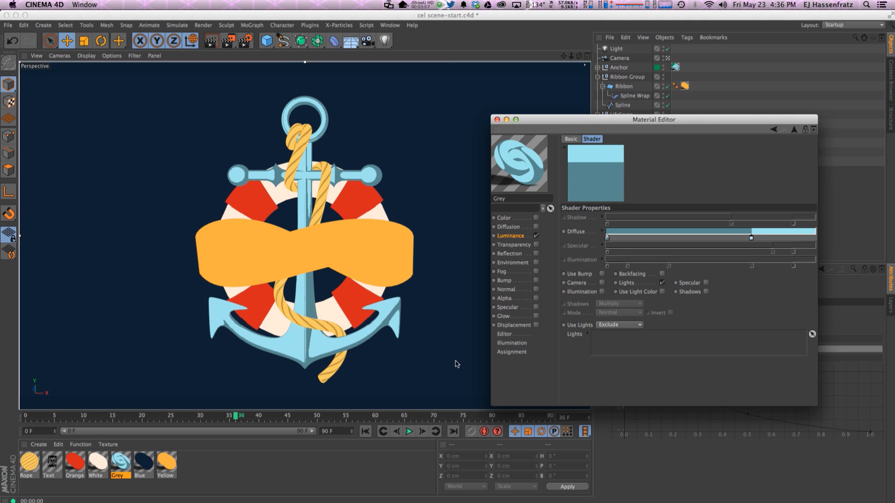
drag(751, 241, 752, 240)
click(705, 283)
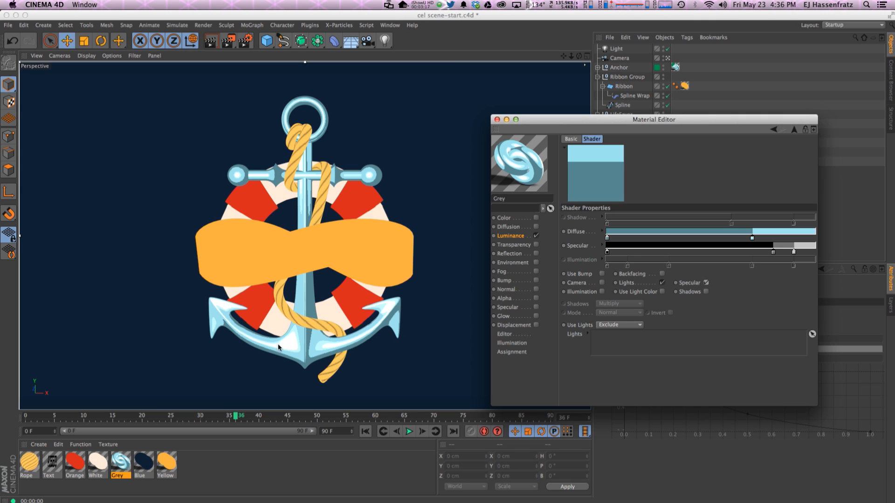
Step: Remove the middle grey knot from the Specular gradient and position the light grey knot at about 90%
drag(773, 252, 766, 304)
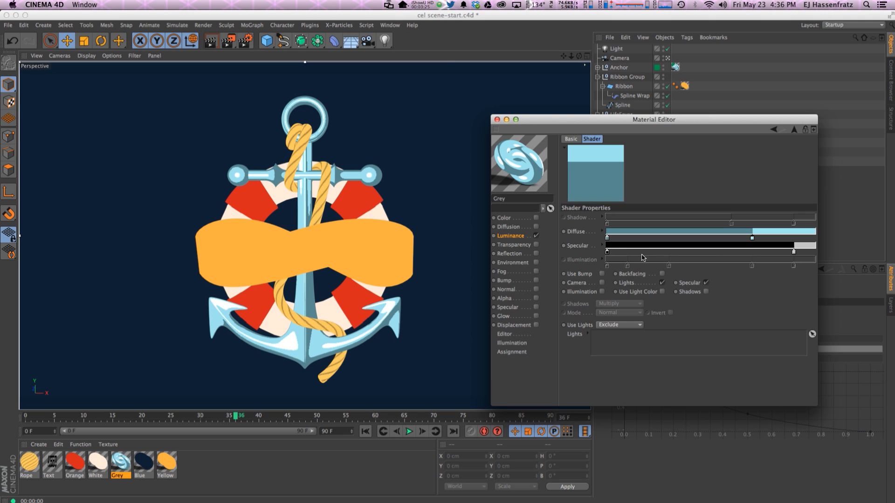
drag(796, 252, 798, 253)
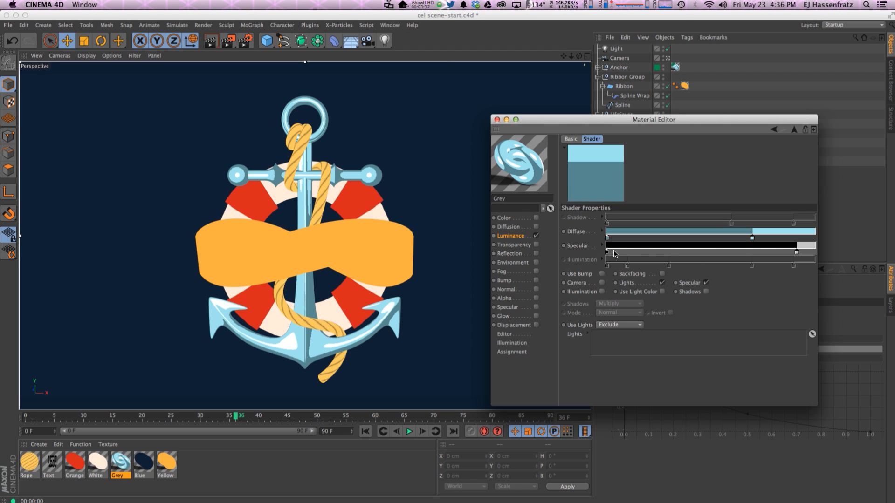
drag(796, 252, 794, 253)
Step: Try a coloured highlight by recolouring the light Specular knot to red, RGB 237, 5, 5
double_click(793, 252)
drag(758, 233, 776, 222)
click(784, 222)
click(802, 291)
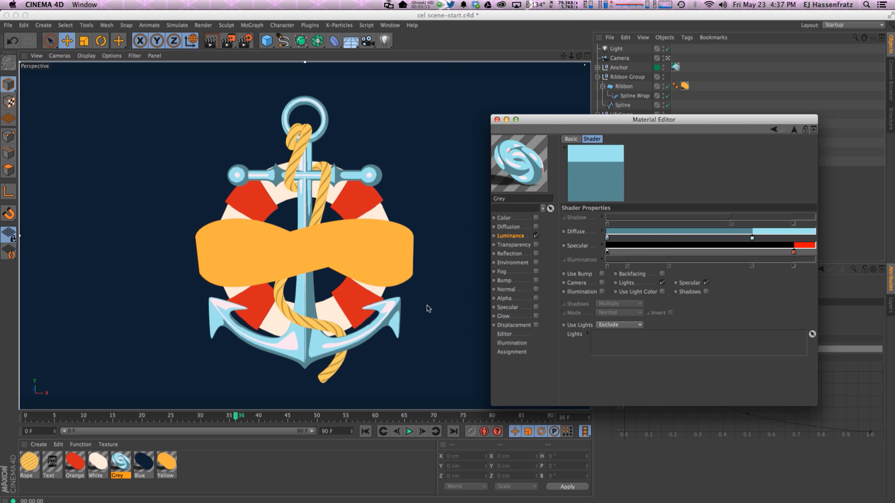
Step: Recolour the bright Specular knot to pure white
double_click(794, 252)
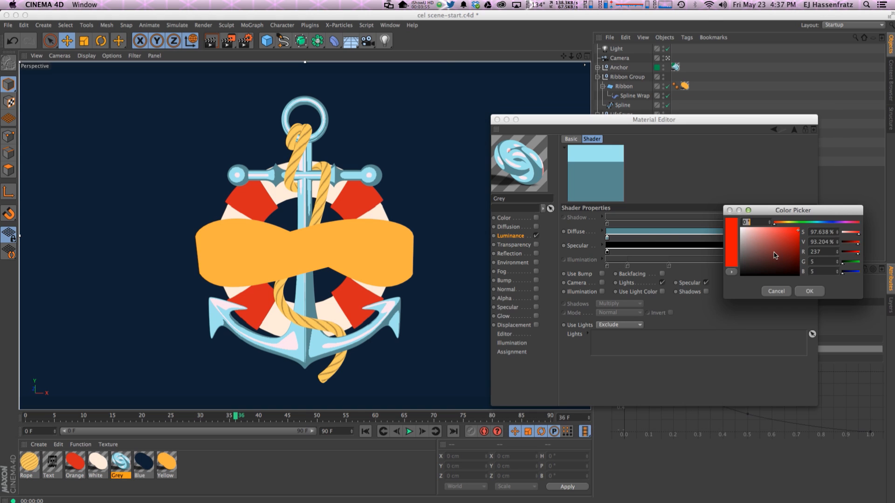
drag(755, 238, 720, 219)
click(809, 291)
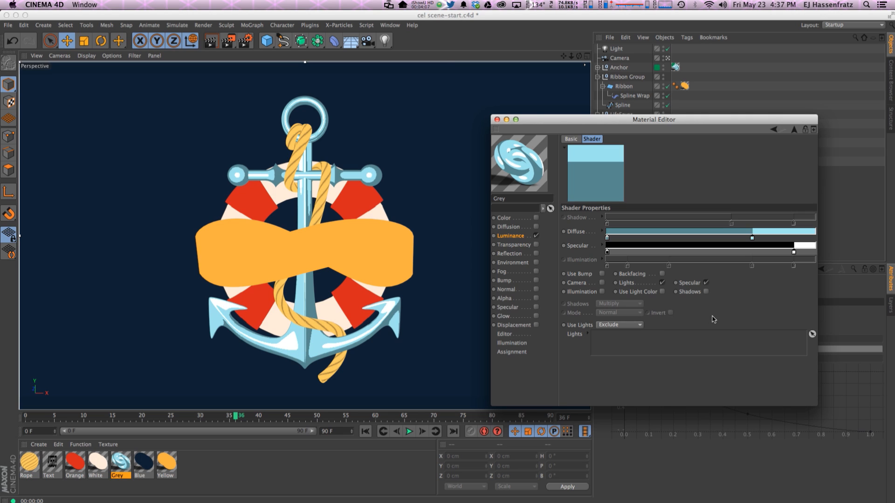
Step: Enable Shadows in the Cel shader, remove the white Shadow knot and move the grey one to about 86%
click(706, 292)
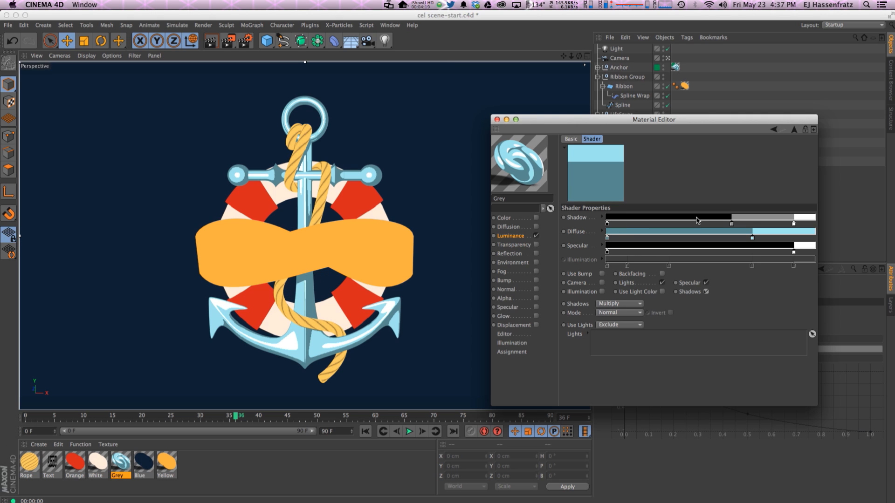
drag(793, 224, 795, 248)
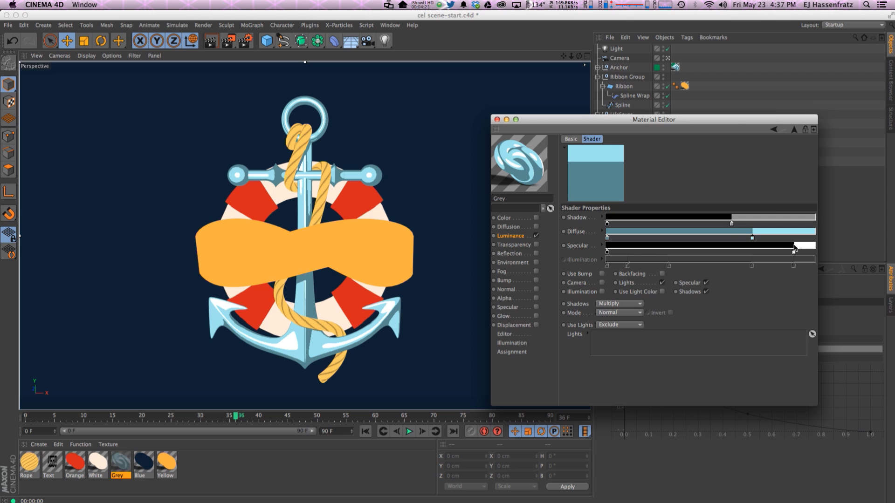
drag(731, 225, 787, 224)
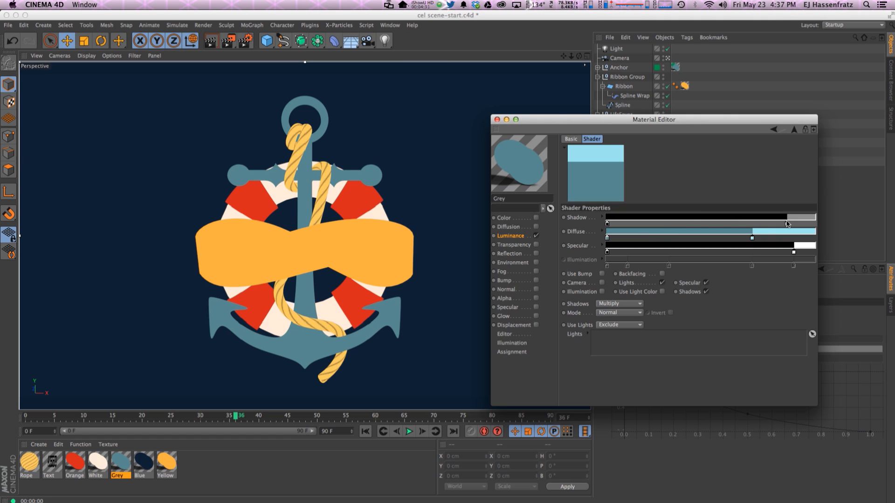
Step: Recolour the black knot at the start of the Shadow gradient to mid grey, RGB 131, 131, 131
double_click(787, 225)
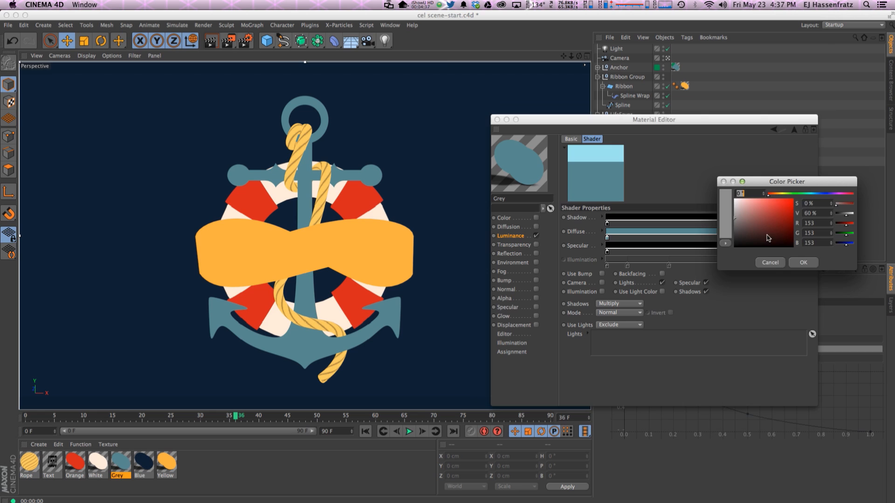
click(767, 262)
double_click(607, 224)
drag(589, 223, 545, 223)
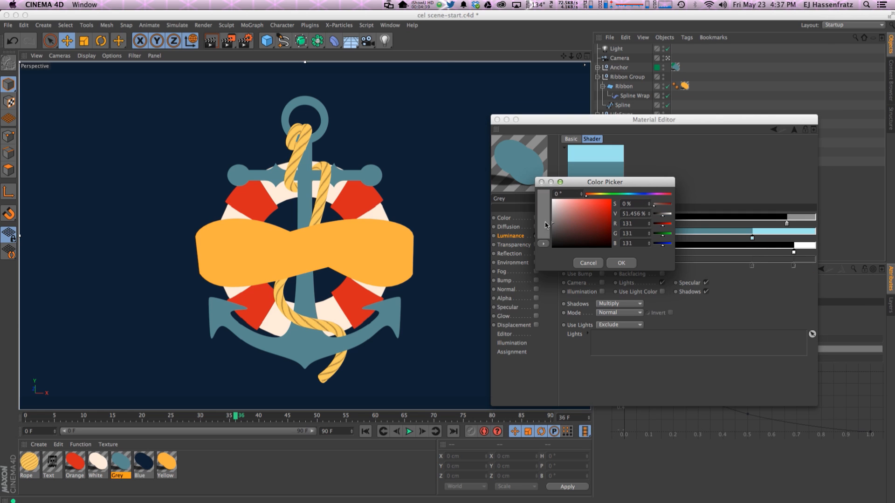
click(620, 264)
Step: Move the second Shadow knot to about 11% along the gradient and recolour it white
drag(787, 224, 626, 226)
double_click(625, 224)
click(570, 201)
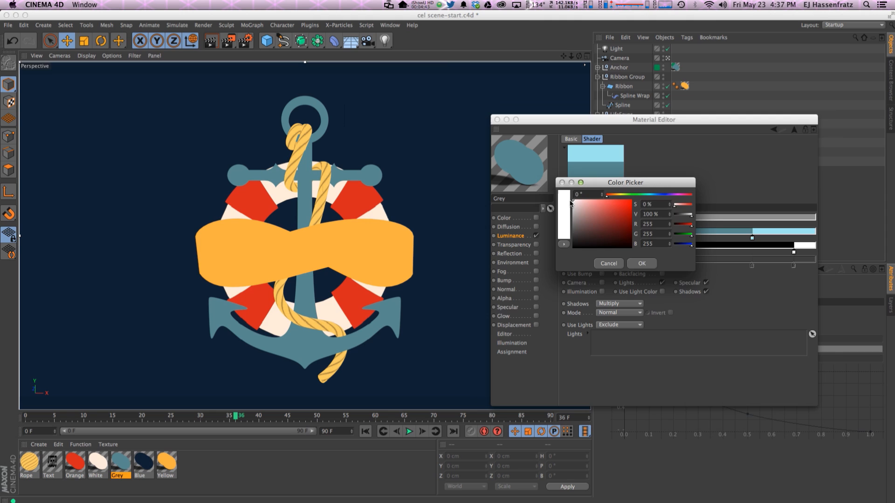
click(642, 262)
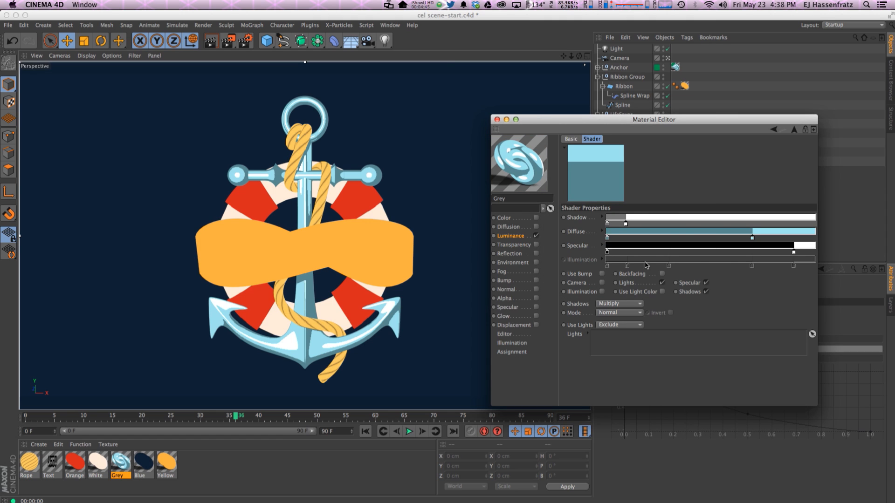
drag(626, 225, 630, 226)
Step: Recolour the first Shadow knot to black
double_click(607, 224)
click(571, 267)
click(623, 262)
Step: Keep the Cel shader's Shadows option on Multiply and set its Mode to Value
click(601, 306)
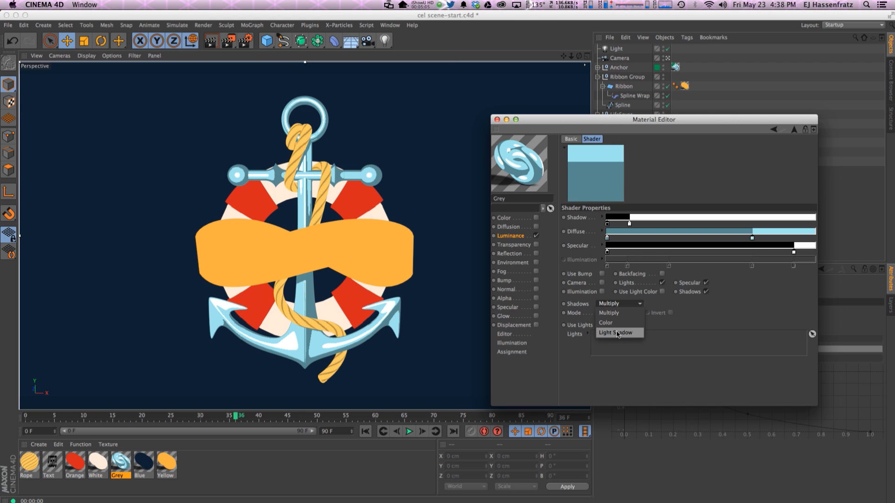
click(671, 333)
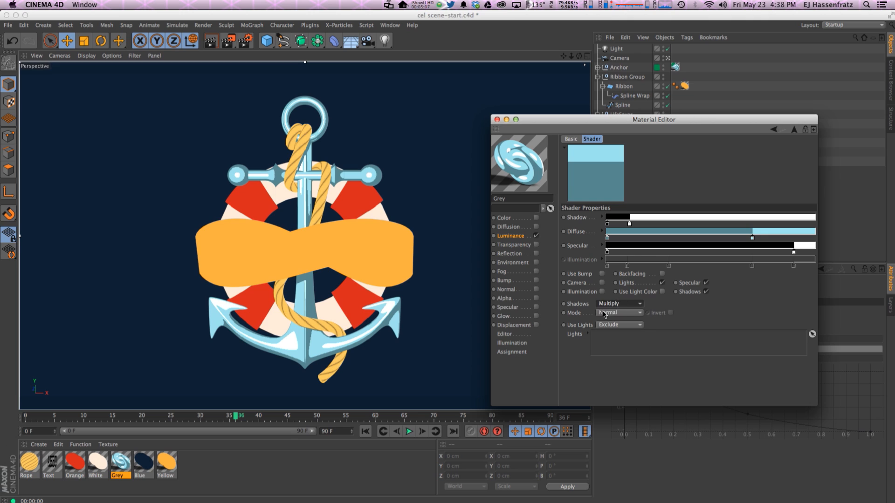
click(604, 313)
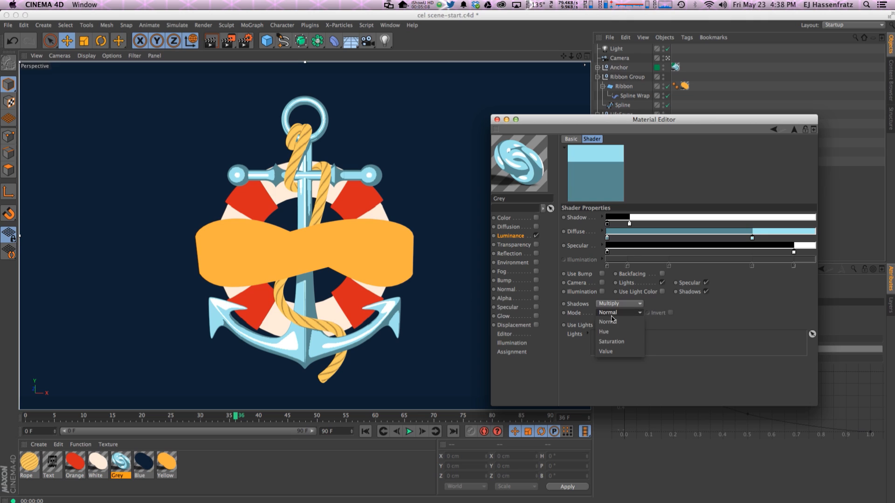
click(614, 352)
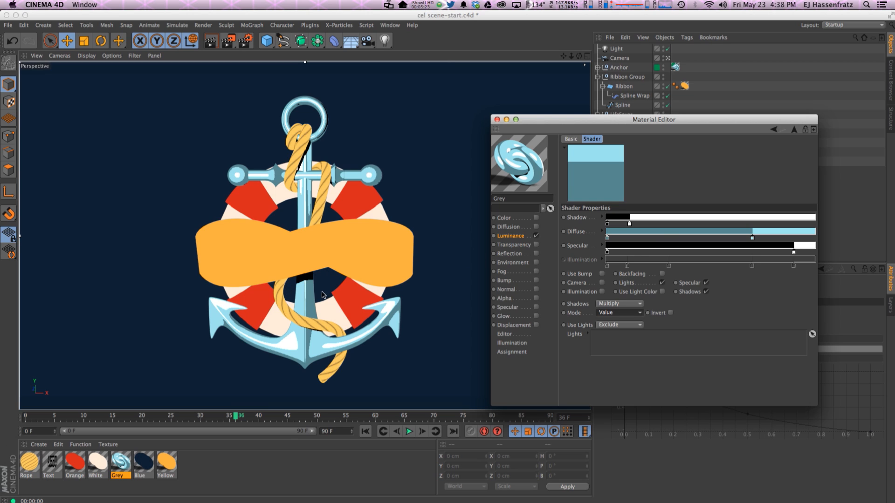
Step: Lighten the first Shadow knot from black to mid grey to soften the shadows cast on the anchor
double_click(607, 238)
drag(549, 229, 547, 222)
click(621, 265)
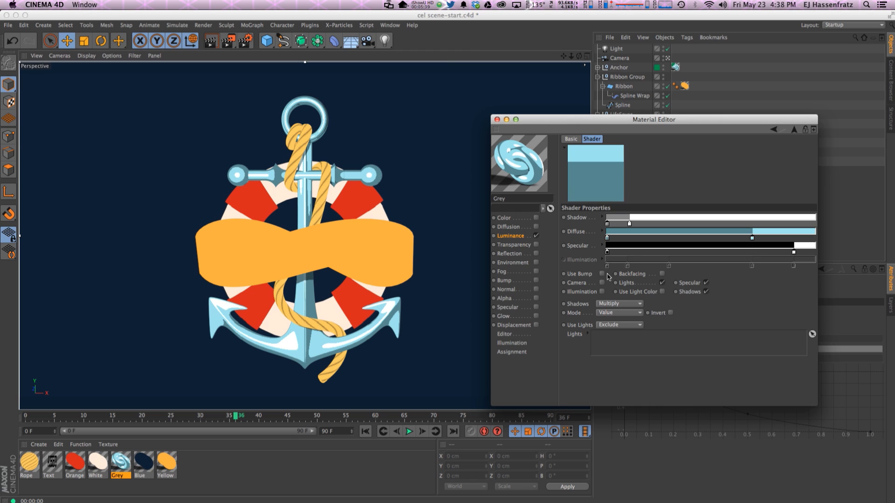
Step: Switch the Cel shader's Mode to Normal to compare the shadows, and return it to Value
click(611, 313)
click(611, 321)
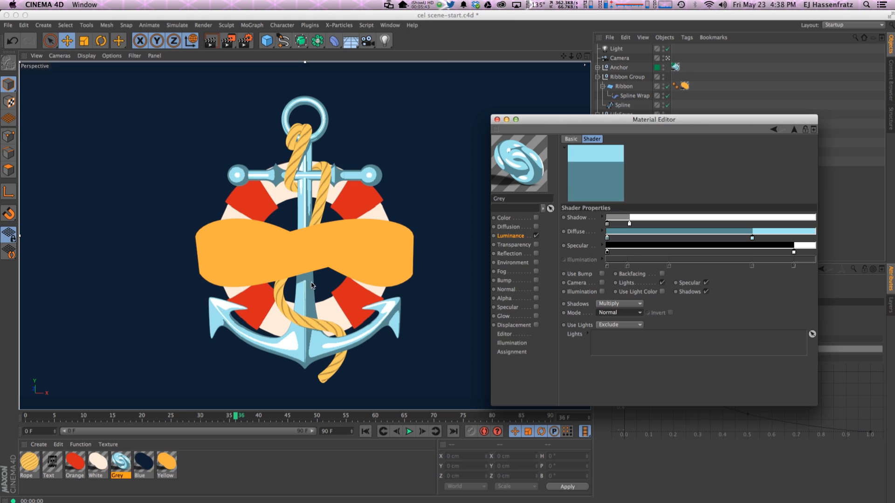
click(615, 314)
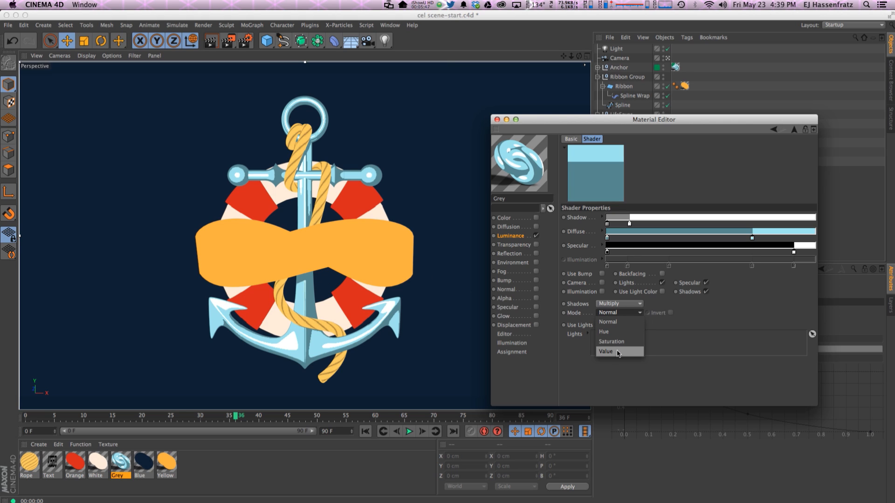
click(617, 354)
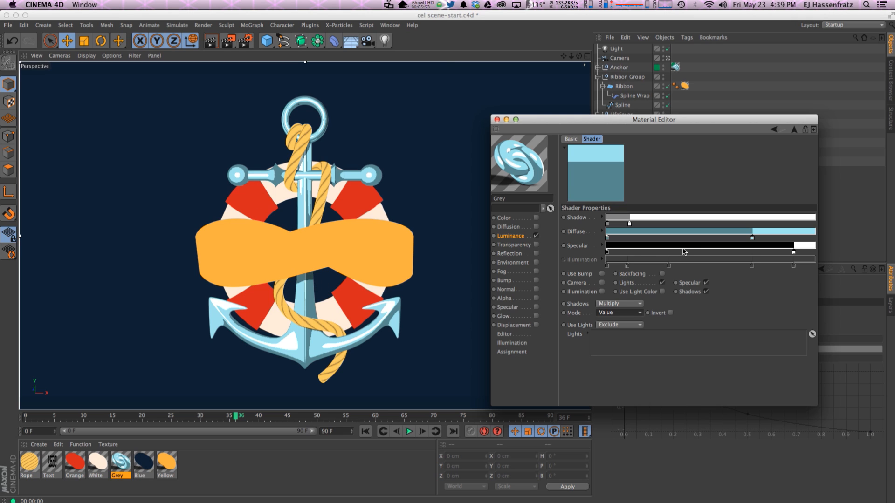
Step: Move the white Specular knot to about 92% and copy the Grey material's Cel shader from its Luminance texture
mouse_move(793, 252)
mouse_down()
mouse_move(810, 255)
mouse_move(801, 254)
mouse_up()
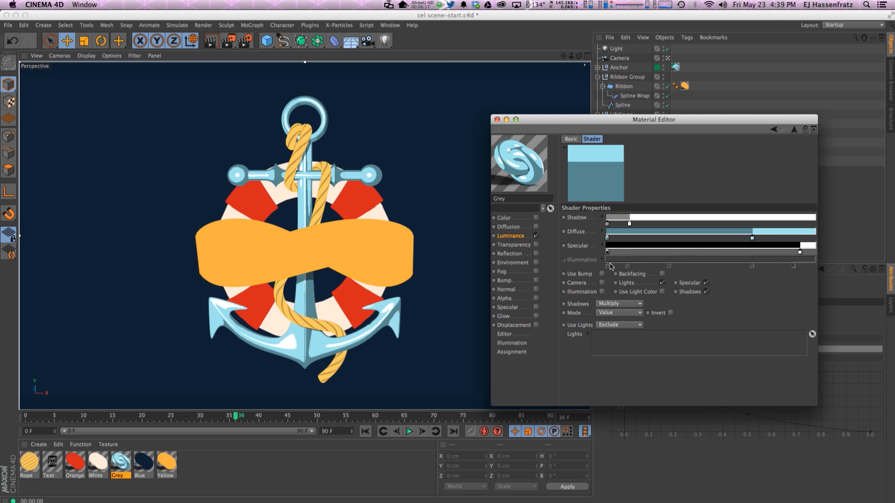
click(510, 235)
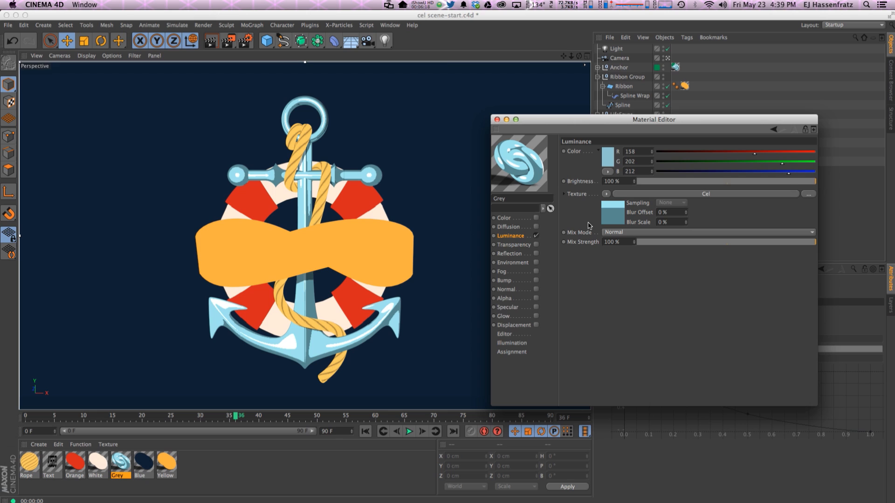
right_click(572, 193)
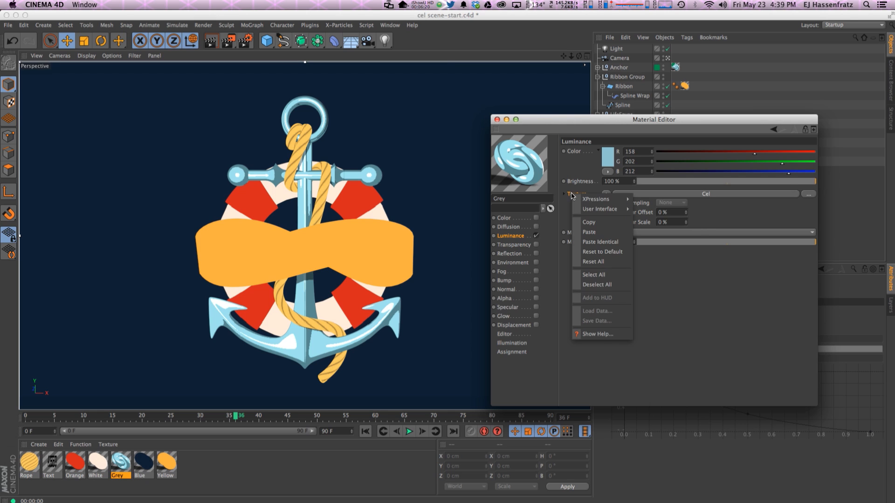
click(591, 224)
click(497, 120)
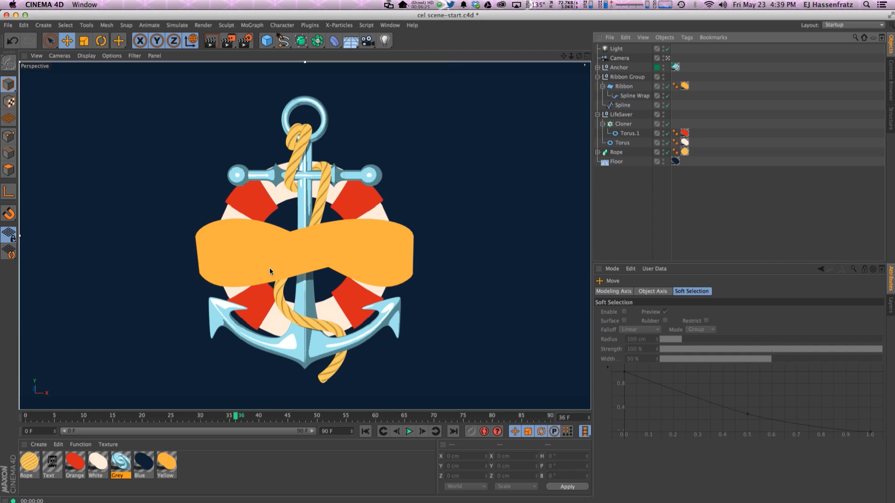
Step: Open the Orange material beside the anchor and paste the copied Cel shader into its Luminance texture
double_click(82, 460)
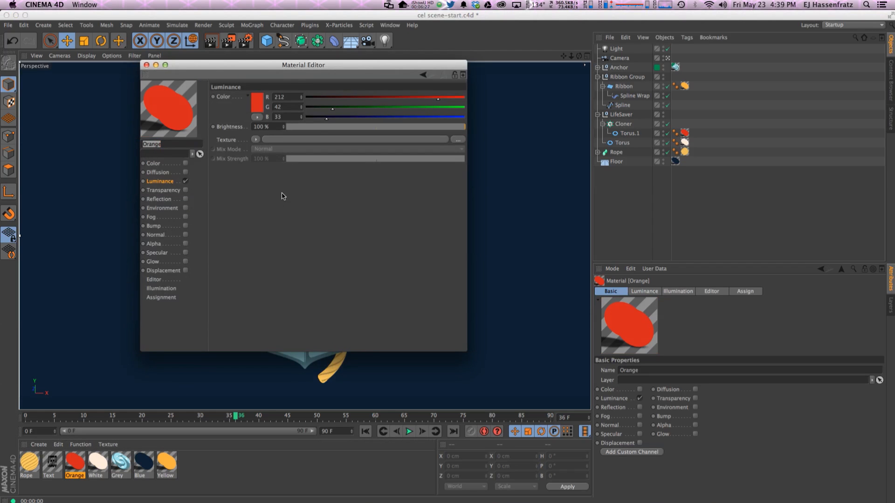
drag(284, 71, 465, 130)
drag(401, 125, 575, 143)
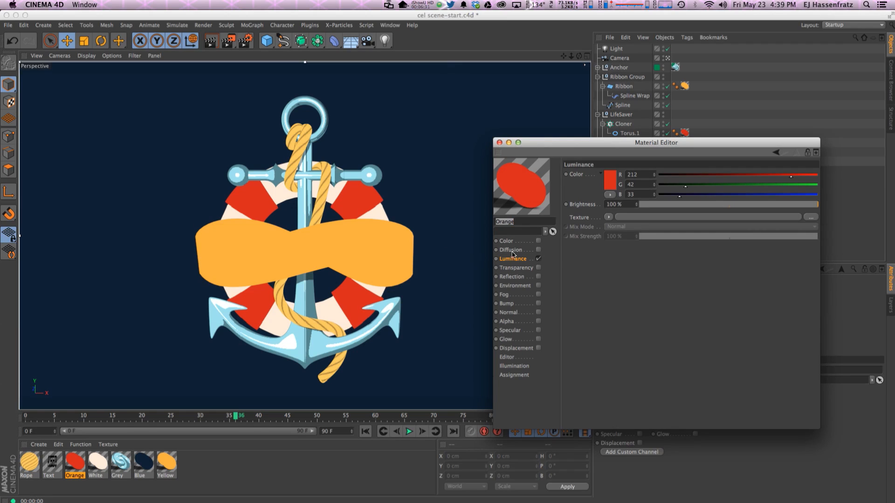
right_click(589, 218)
click(607, 255)
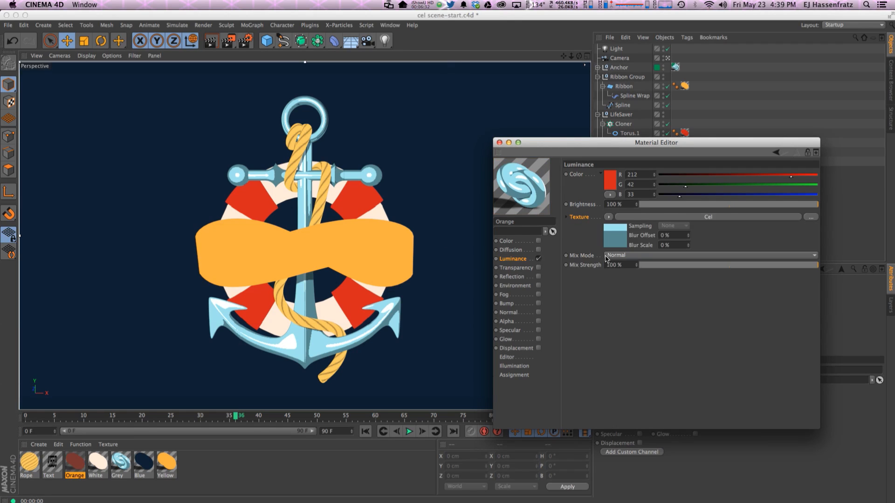
Step: In the Orange material's Cel shader, move the light Diffuse knot to about 52% and the white Specular knot to about 96%
click(645, 219)
drag(593, 145, 569, 153)
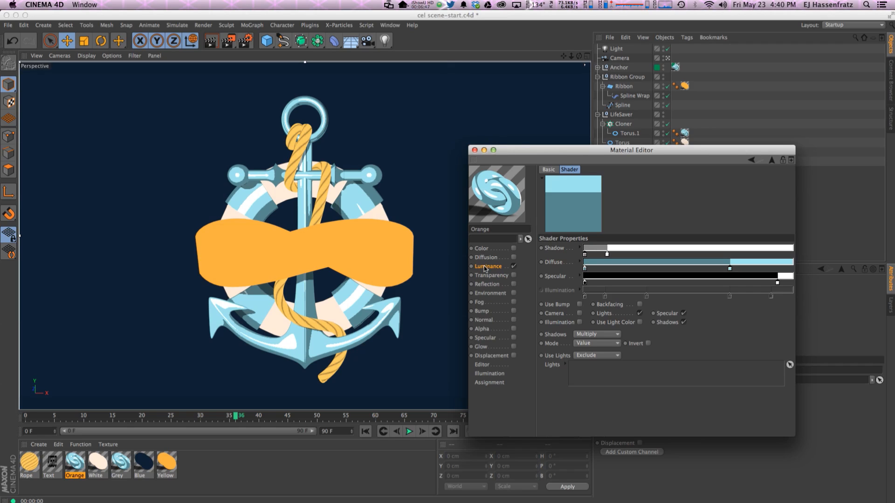
drag(730, 268, 693, 270)
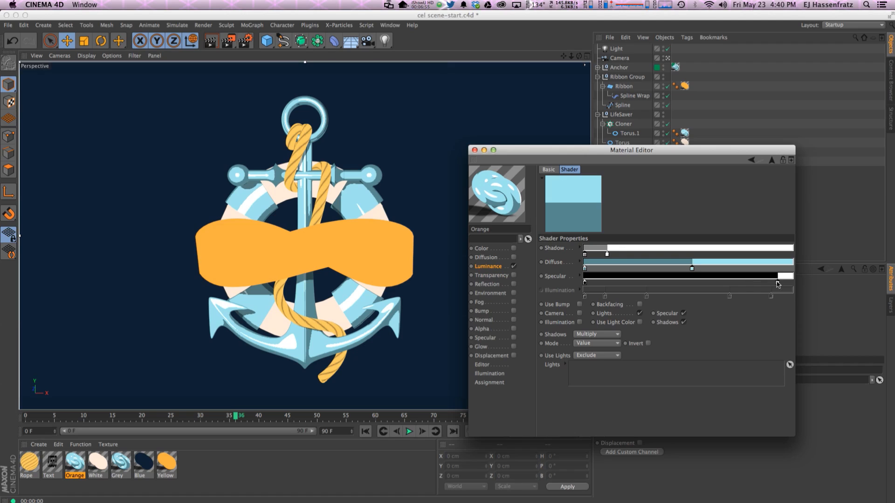
drag(778, 283, 786, 283)
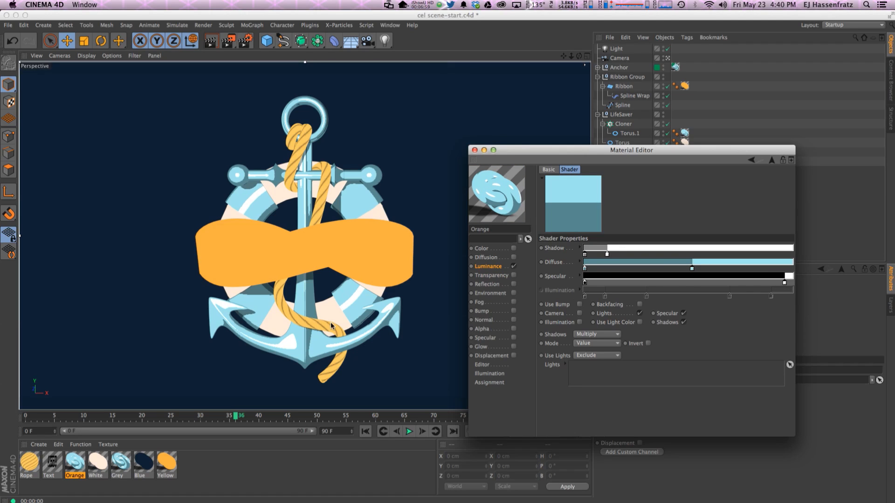
Step: Wrap the Cel shader in the Orange material's Luminance texture with a Filter shader
click(496, 268)
click(585, 226)
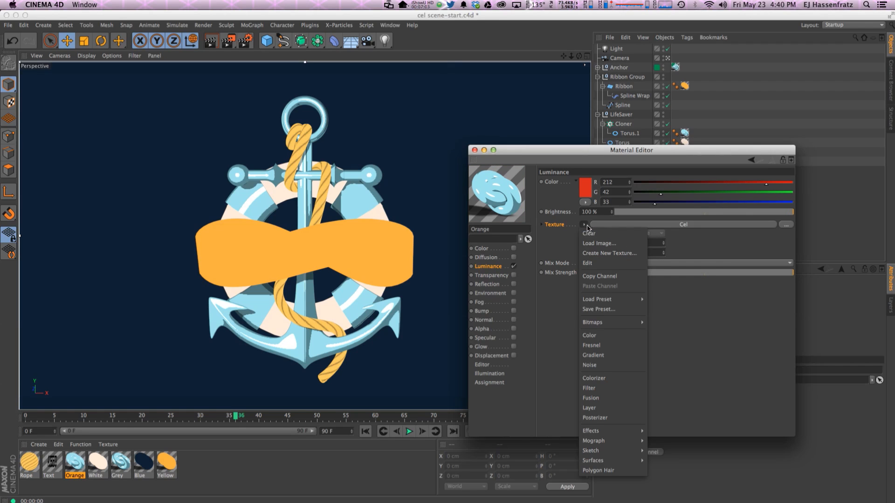
click(610, 389)
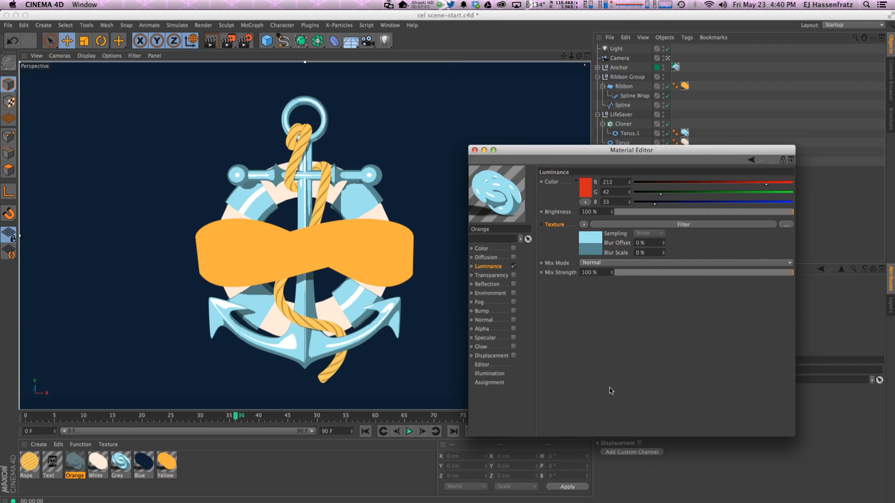
Step: Enable Colorize in the Filter shader and raise Saturation to 100% to tint the life saver stripes red
click(611, 225)
click(589, 317)
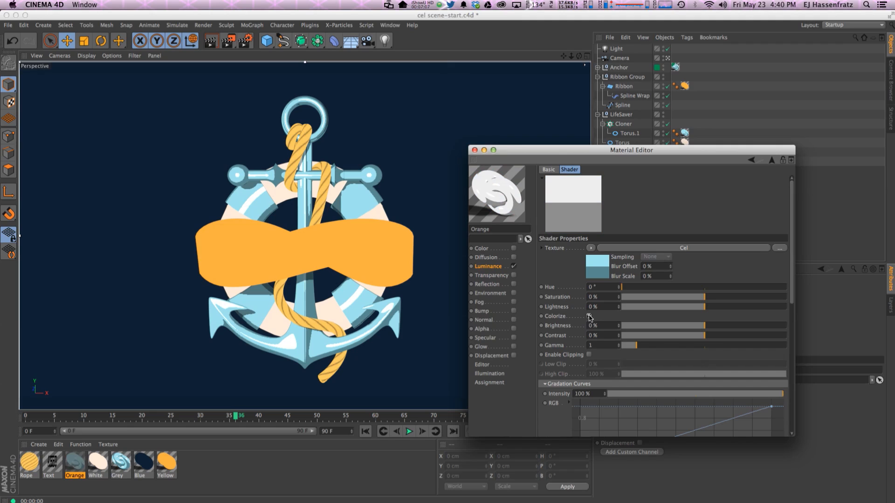
drag(704, 297, 847, 300)
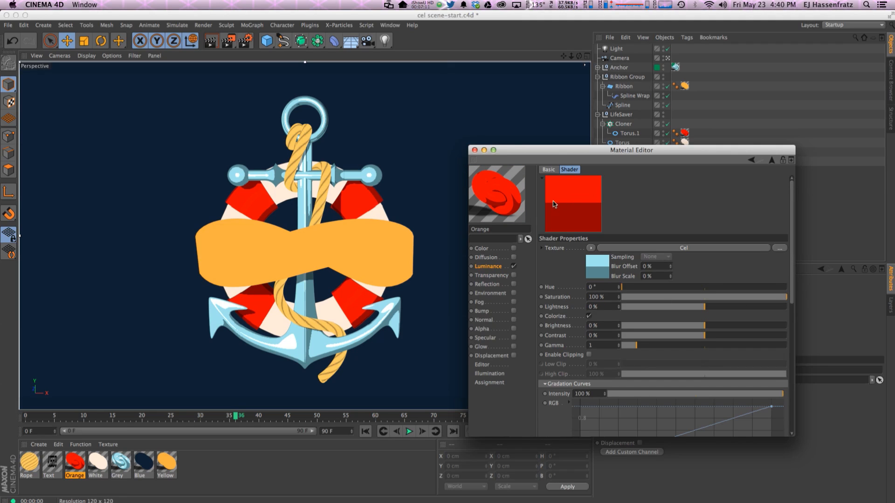
Step: In the Orange material's Filter shader, set Hue to 2°, Saturation to 97% and Lightness to -15%
click(639, 249)
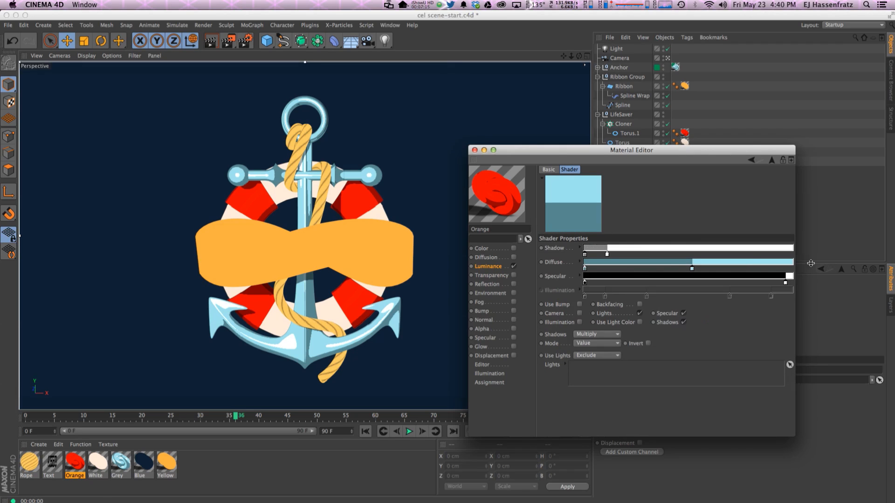
click(497, 268)
click(620, 224)
drag(745, 299, 785, 297)
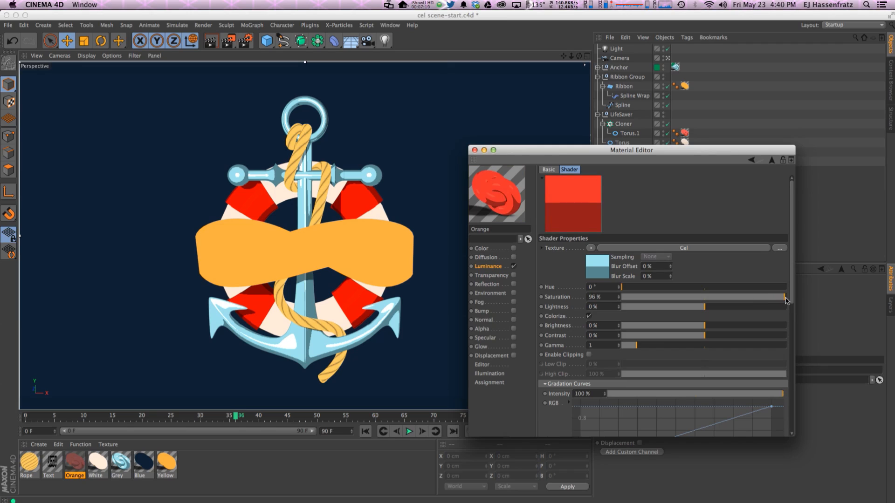
drag(622, 288, 623, 289)
click(785, 299)
click(786, 299)
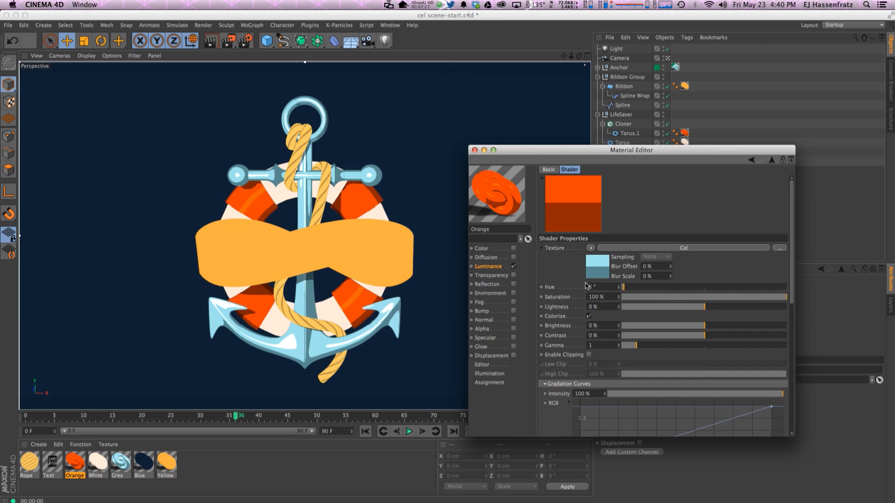
click(784, 299)
drag(783, 301, 784, 299)
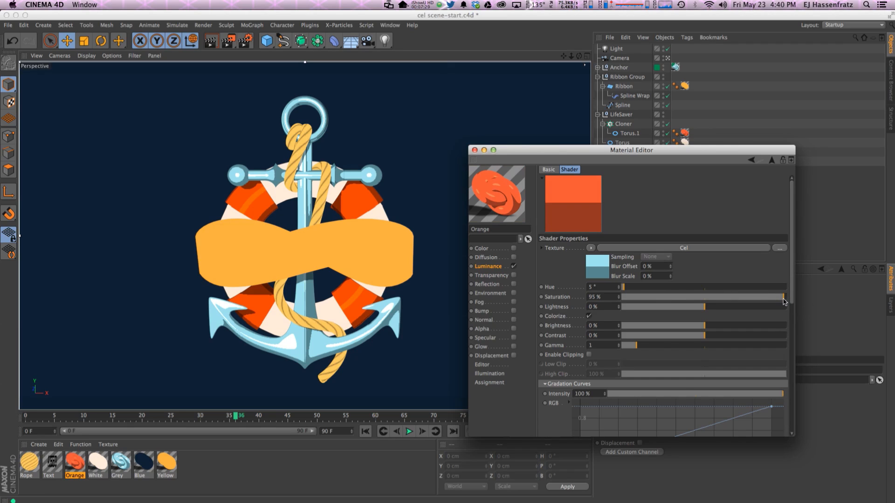
click(623, 289)
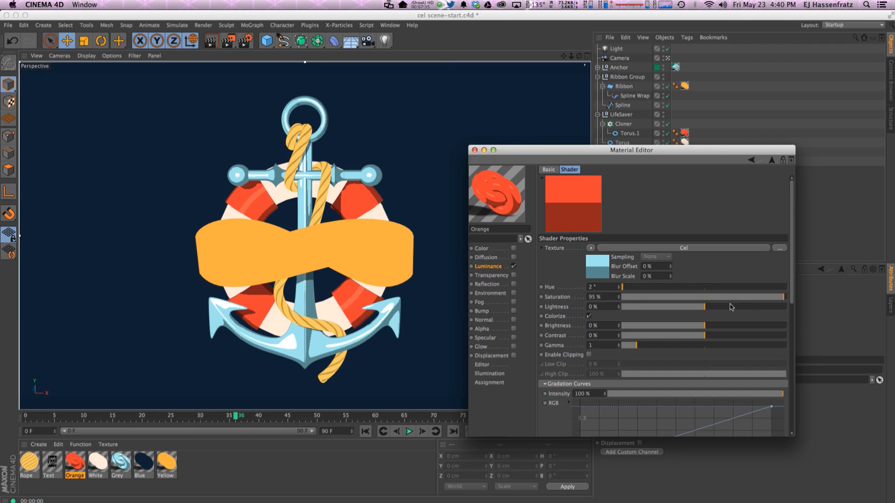
drag(706, 309, 693, 310)
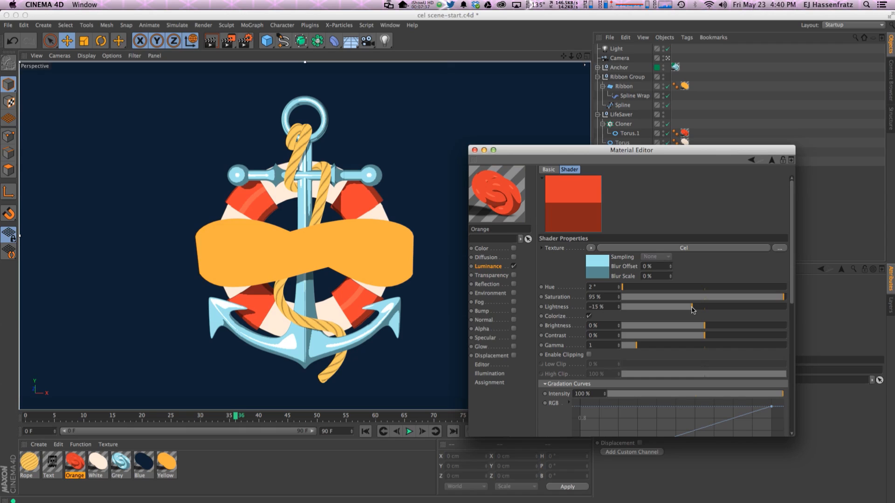
drag(784, 298, 783, 302)
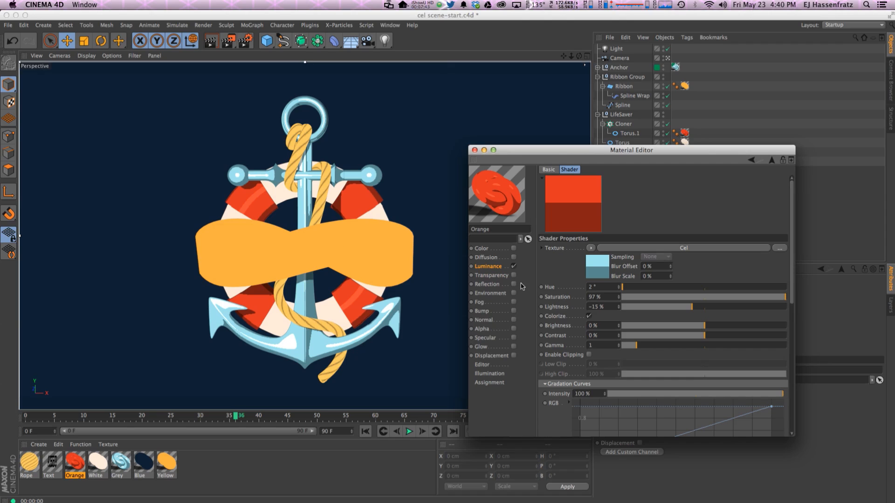
Step: Try other Hue values in the Orange material's Filter shader, ending at 4°, and inspect the Cel shader nested inside it
click(490, 268)
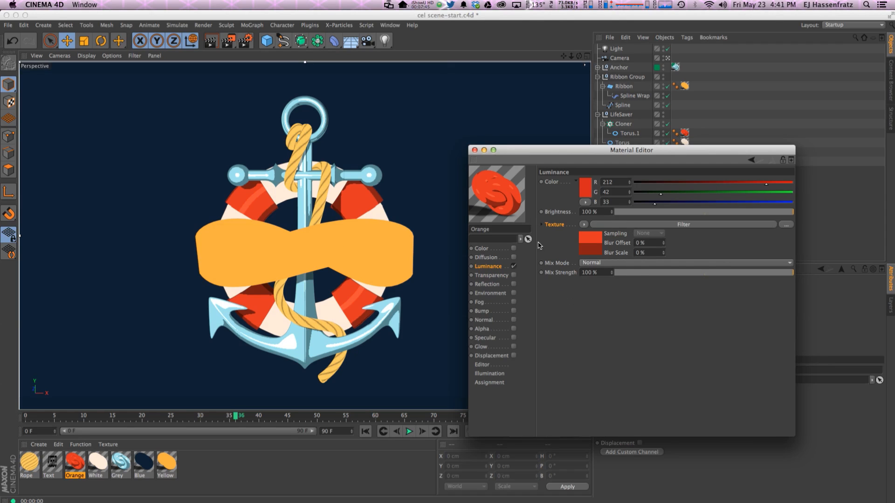
click(646, 224)
drag(641, 286, 615, 288)
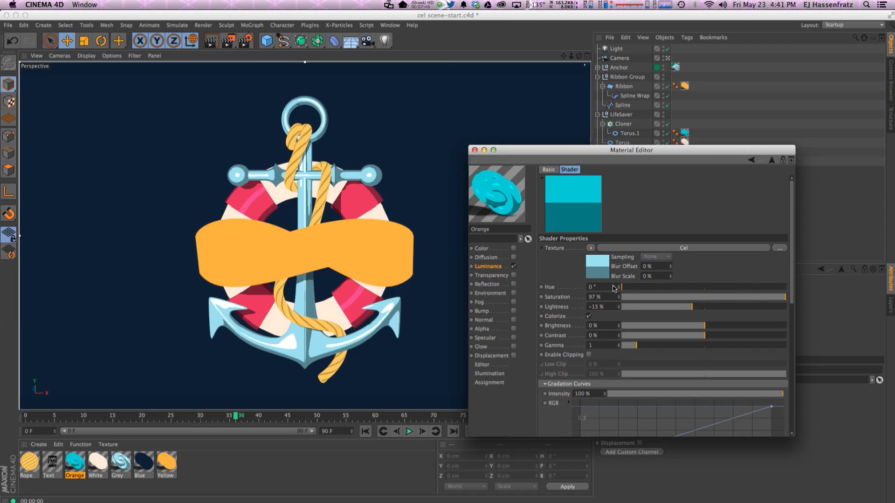
click(623, 248)
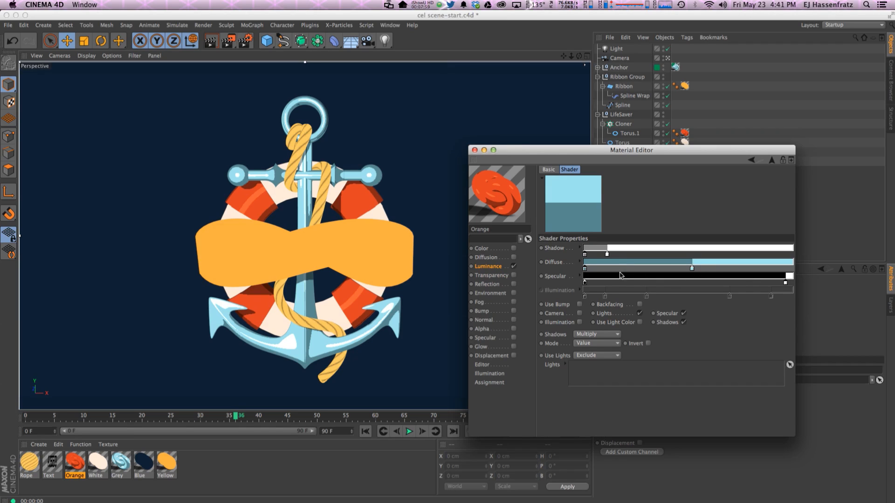
click(490, 267)
click(627, 225)
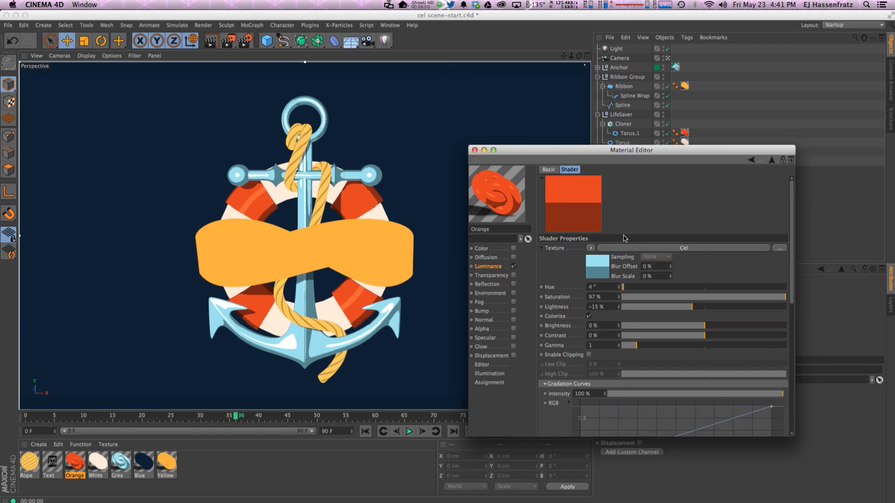
Step: Refine the Orange material's Filter shader to Hue 2°, Saturation 100% and Lightness -19%, and close the Material Editor
click(619, 289)
drag(692, 307, 689, 309)
click(619, 296)
click(619, 297)
click(619, 296)
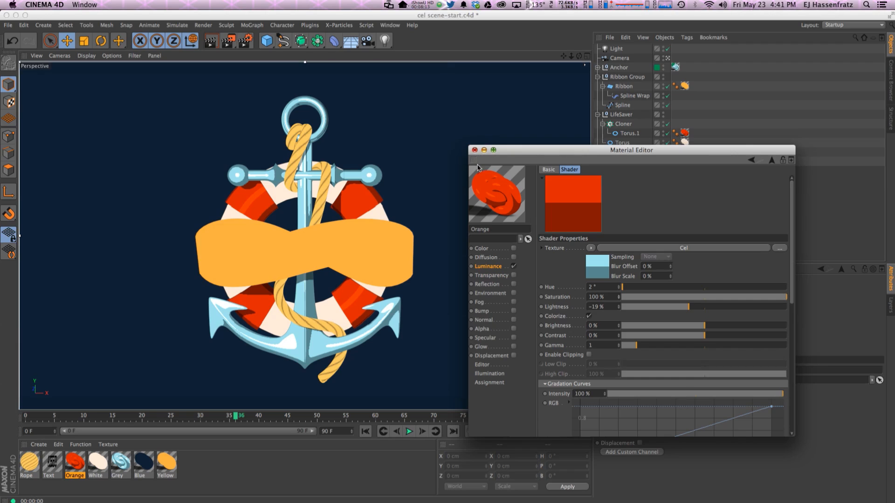
right_click(487, 264)
click(490, 266)
click(475, 150)
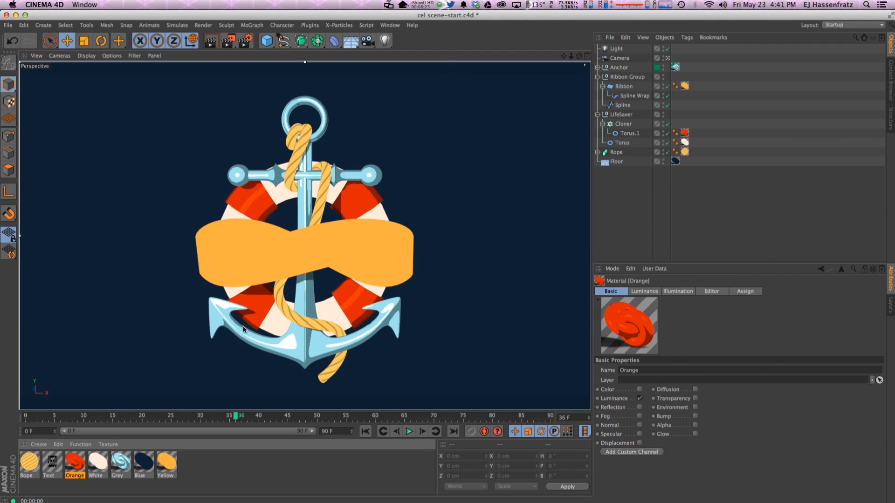
Step: Open the White material beside the anchor, load a Sketch Cel shader into its Luminance texture and open the shader's properties
click(123, 463)
double_click(97, 463)
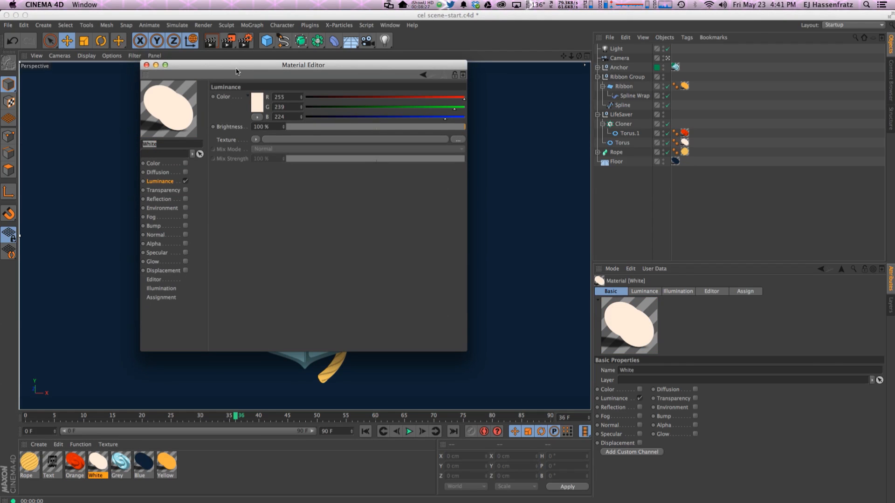
drag(236, 71, 588, 155)
click(608, 224)
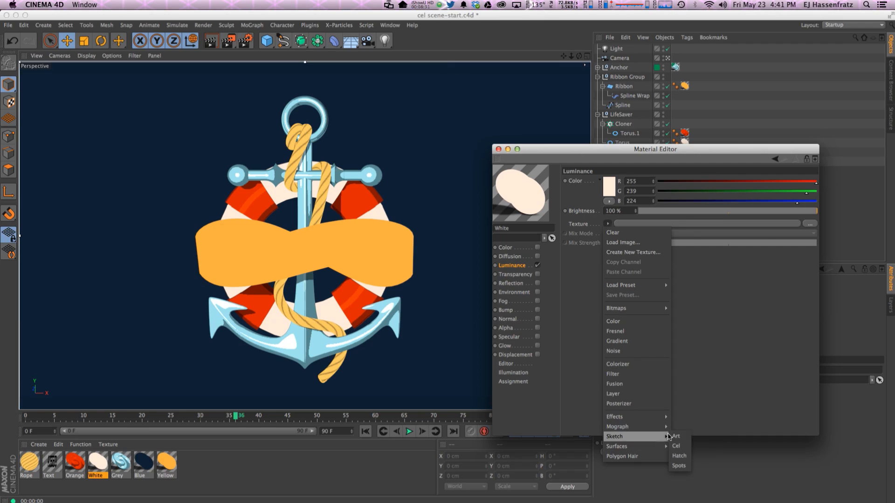
click(676, 446)
click(642, 234)
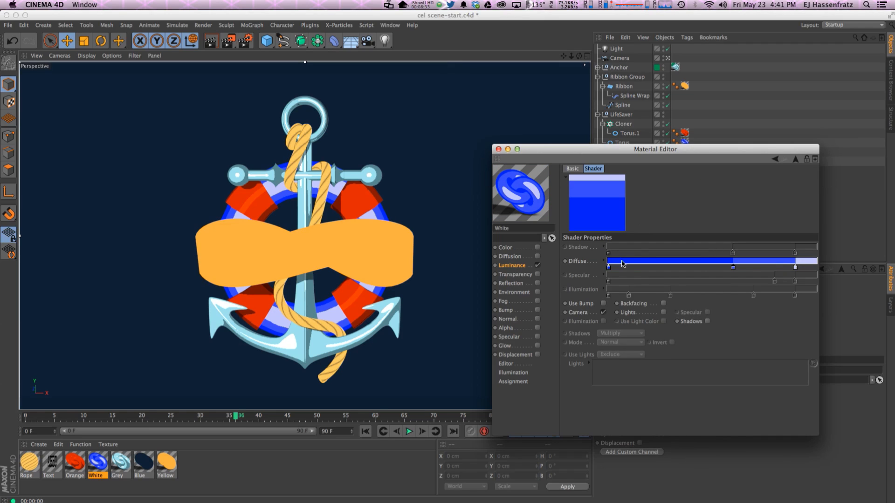
Step: Remove the middle blue knot from the White material's Diffuse gradient and recolour the darkest knot mid grey
drag(738, 267, 732, 298)
double_click(608, 267)
click(544, 263)
click(624, 306)
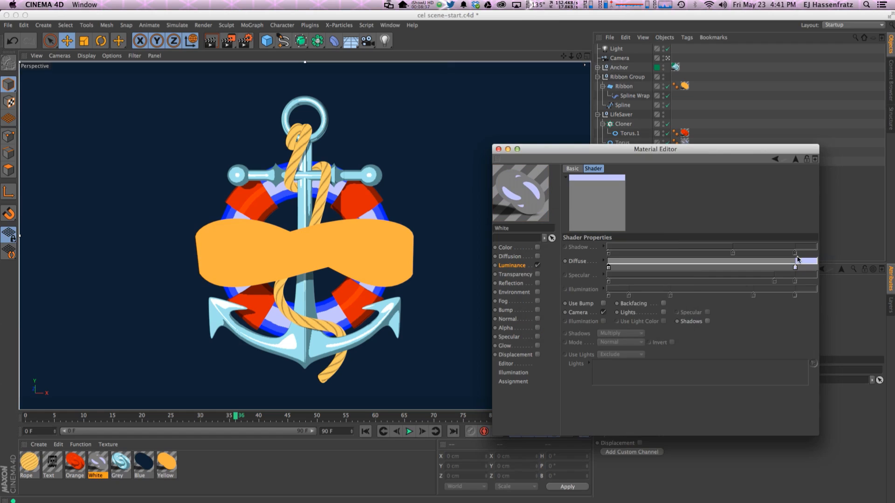
Step: Recolour the light lavender Diffuse knot pure white and move it to about 57% of the gradient
double_click(794, 268)
click(809, 303)
drag(795, 268, 681, 264)
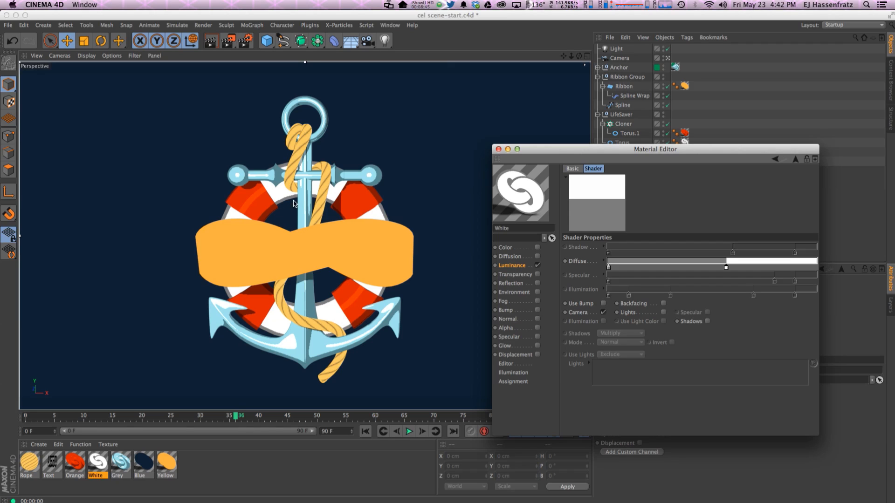
Step: Move the white Diffuse knot to about 53% and lighten the grey Diffuse knot to about 72% brightness
drag(726, 267, 719, 268)
double_click(608, 268)
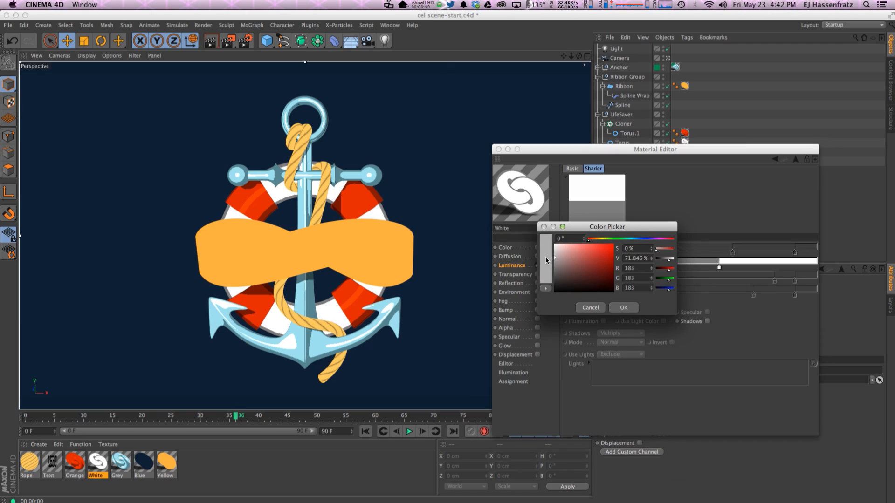
click(618, 308)
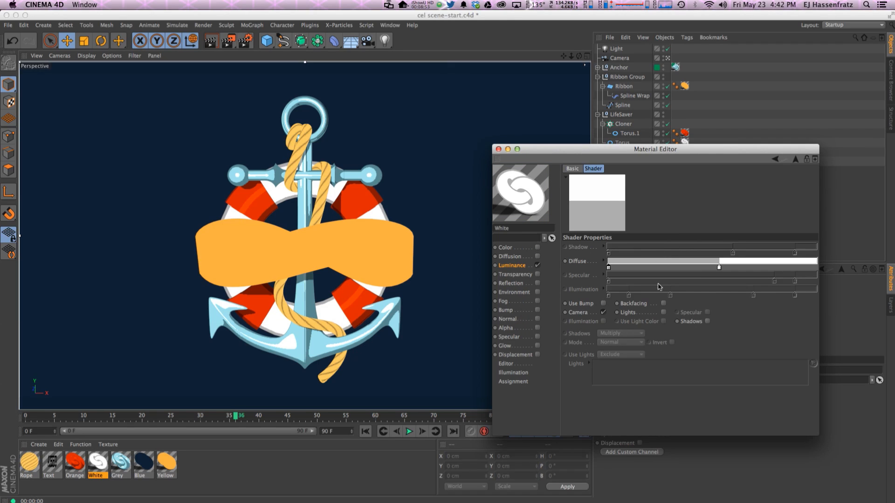
Step: Enable Shadows in the White material's Cel shader, remove the black Shadow knot and move the grey one to about 17%
click(707, 322)
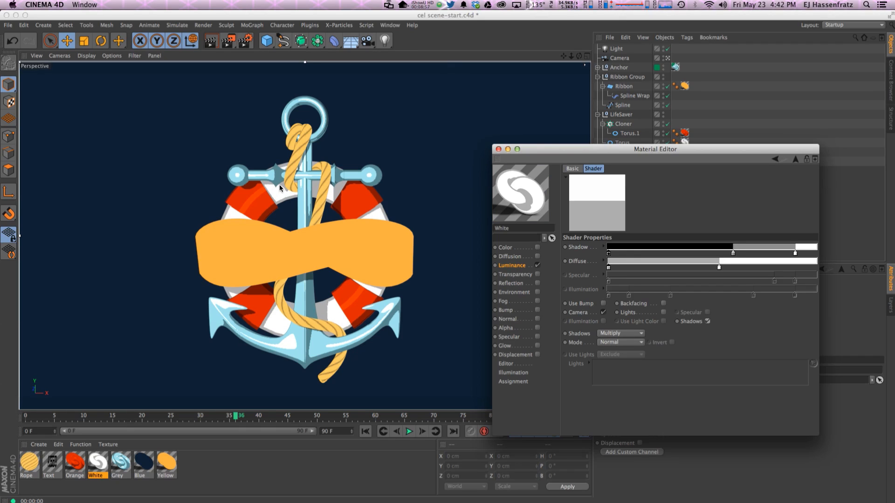
drag(734, 253, 684, 253)
drag(609, 264, 627, 297)
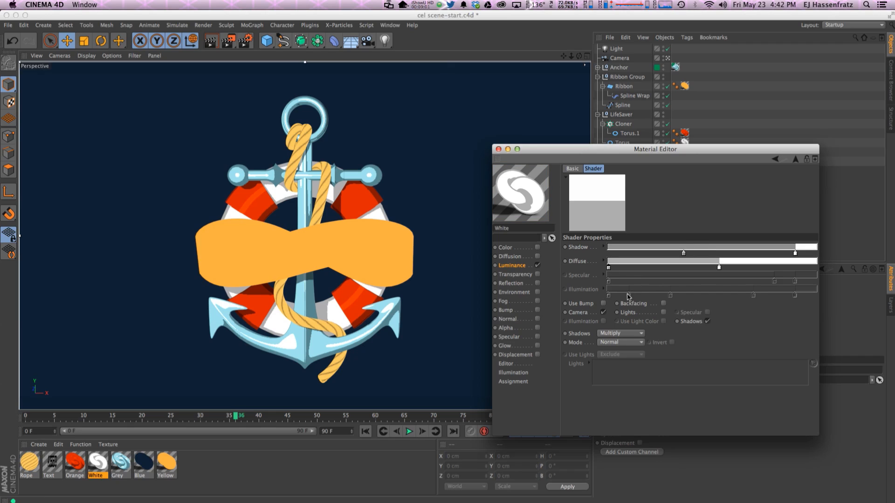
drag(682, 255, 643, 254)
Step: Set the Cel shader's Mode to Value and arrange the Shadow gradient with grey at the start and white at about 41%
click(609, 342)
click(618, 382)
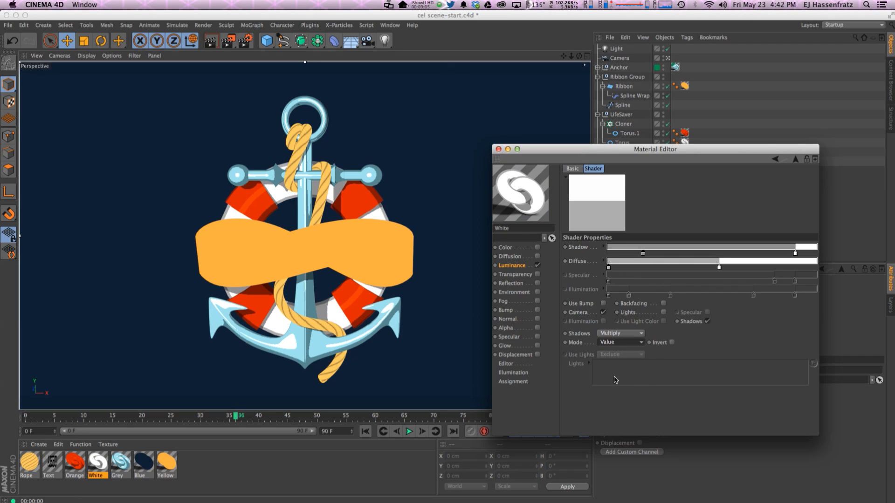
drag(795, 253, 694, 253)
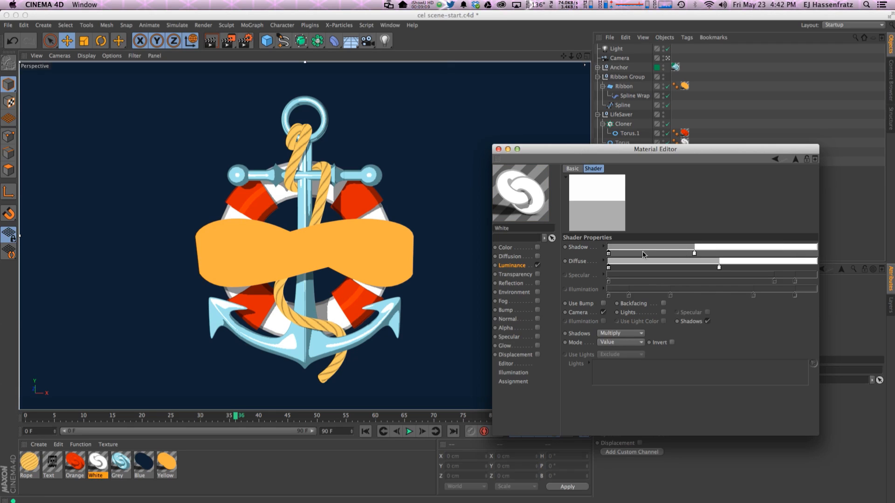
Step: Lighten the grey knot of the White material's Shadow gradient to about 73% brightness to match the Diffuse grey
double_click(610, 253)
click(592, 292)
double_click(609, 267)
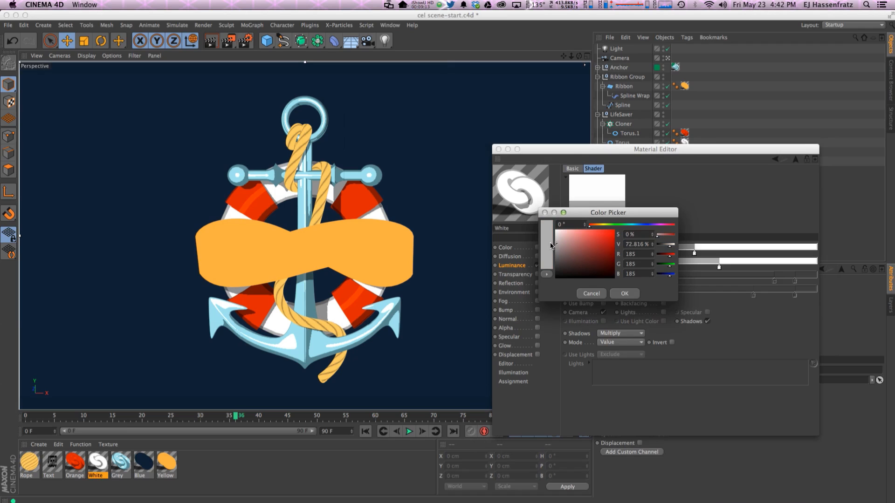
click(625, 294)
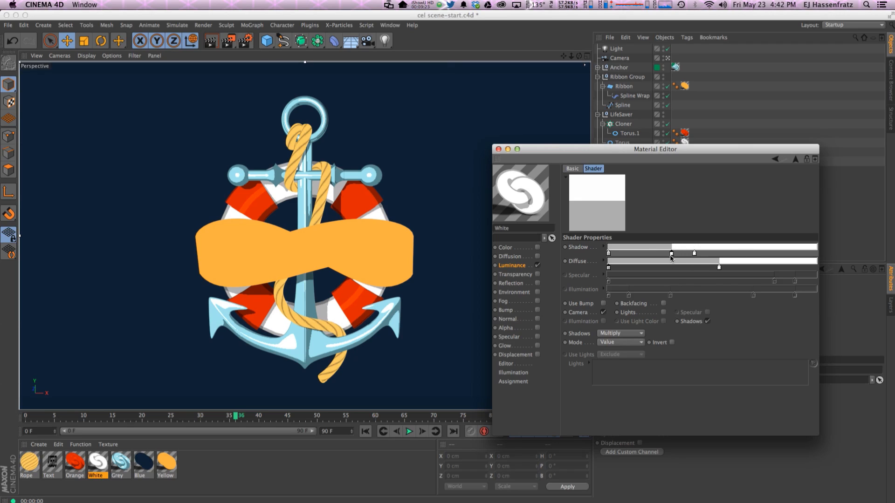
Step: Put the white Shadow knot at about 26% and the white Diffuse knot at about 47%, and close the Material Editor
drag(629, 254, 663, 253)
drag(719, 268, 707, 270)
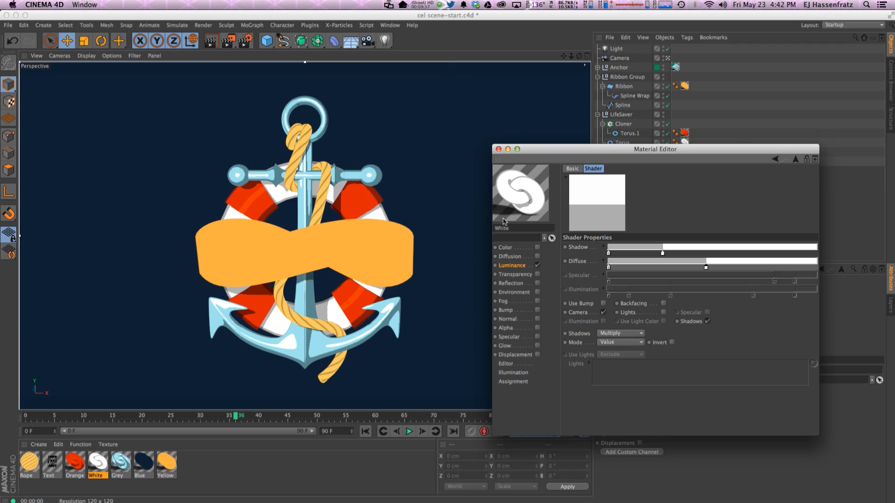
click(498, 150)
Step: Select the ribbon, open its Yellow material beside the anchor, and copy the Cel shader from the White material's Luminance texture
click(268, 273)
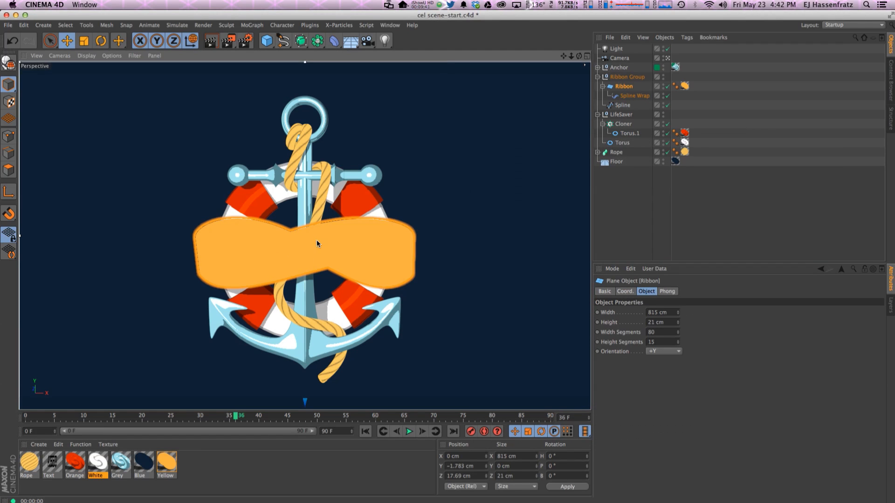
double_click(165, 471)
drag(289, 70, 532, 143)
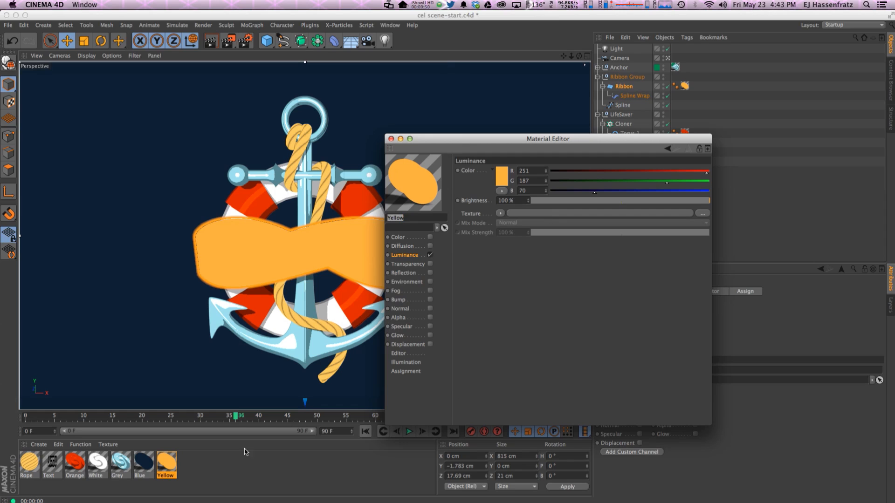
click(98, 464)
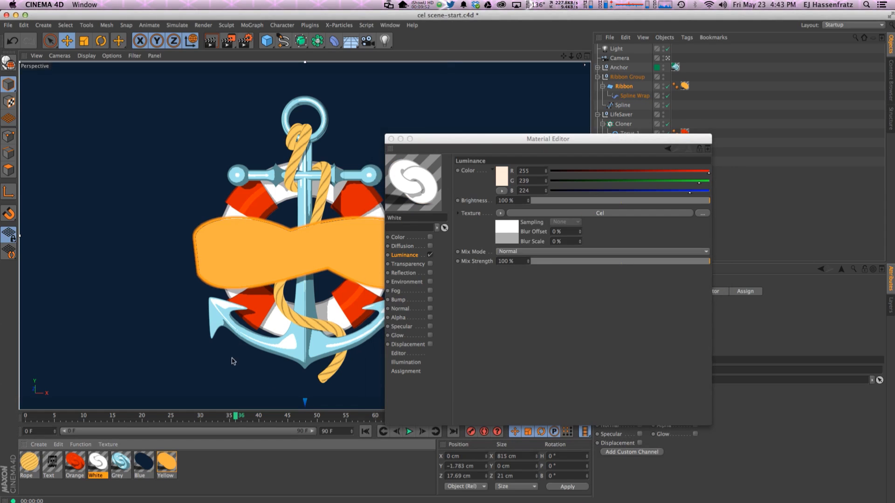
right_click(490, 215)
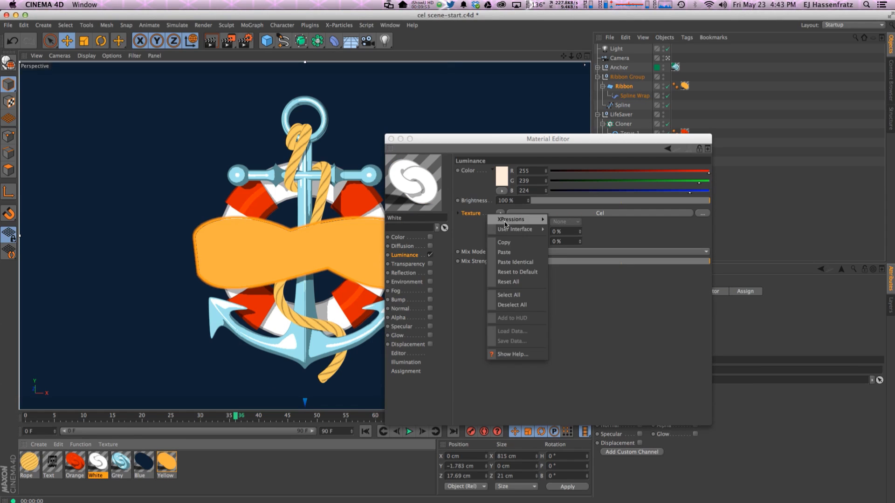
click(505, 252)
Step: Paste the copied Cel shader into the Yellow material's Luminance texture and open the shader's properties
click(171, 462)
right_click(470, 217)
click(490, 252)
click(527, 212)
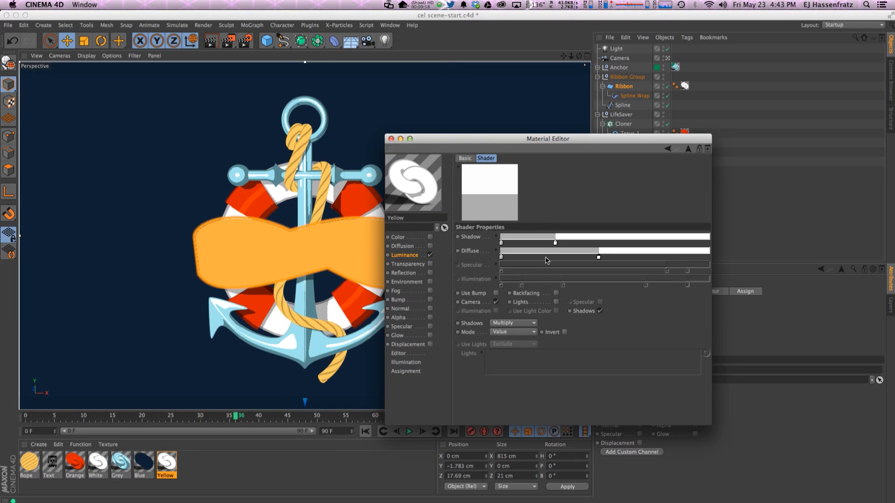
Step: In the Yellow material's Cel shader, move the white Shadow knot to about 24% and the white Diffuse knot to about 44%
drag(555, 243, 550, 243)
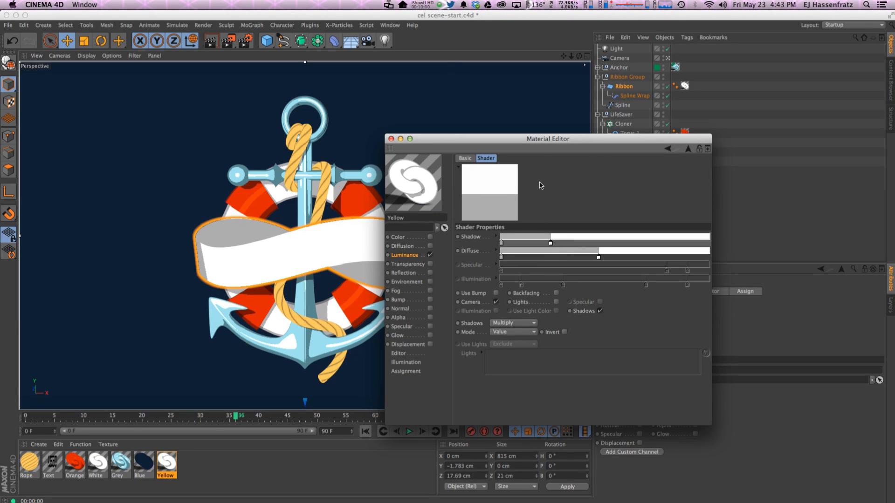
drag(541, 139, 635, 144)
drag(693, 261, 685, 261)
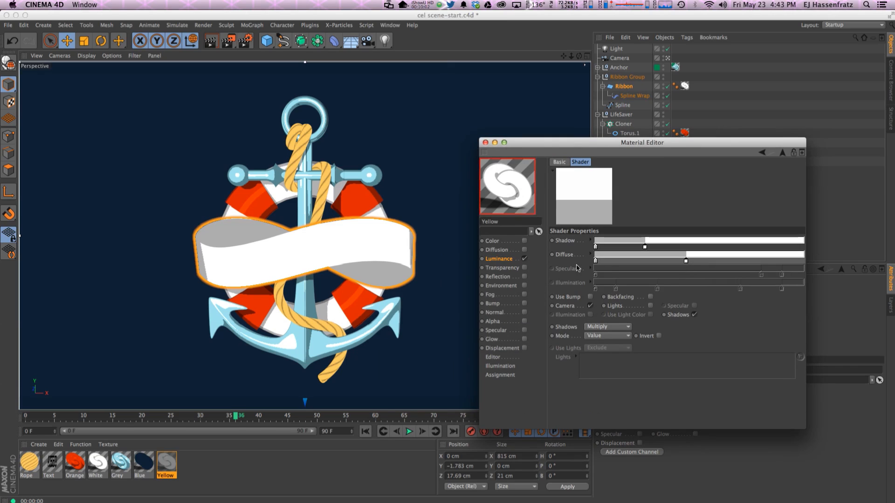
Step: Recolour the grey Diffuse knot of the Yellow material's Cel shader to a dark golden orange
double_click(595, 260)
drag(580, 243, 577, 238)
click(586, 233)
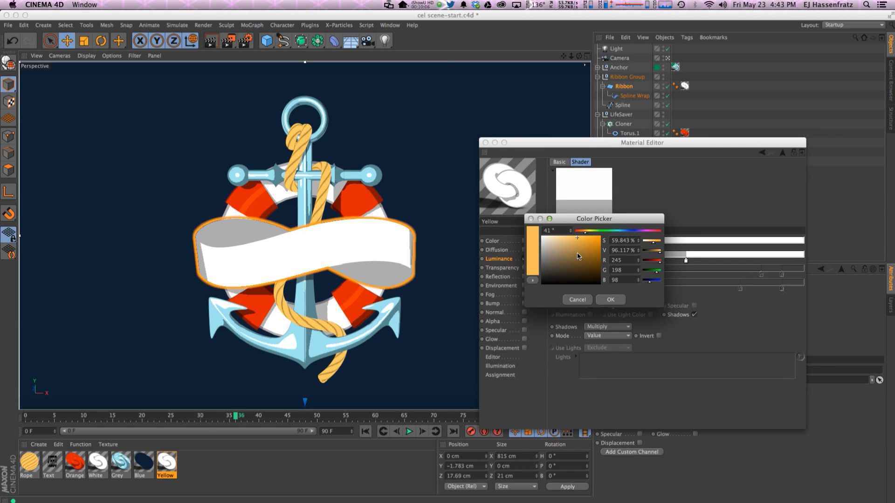
drag(576, 258, 580, 247)
click(605, 297)
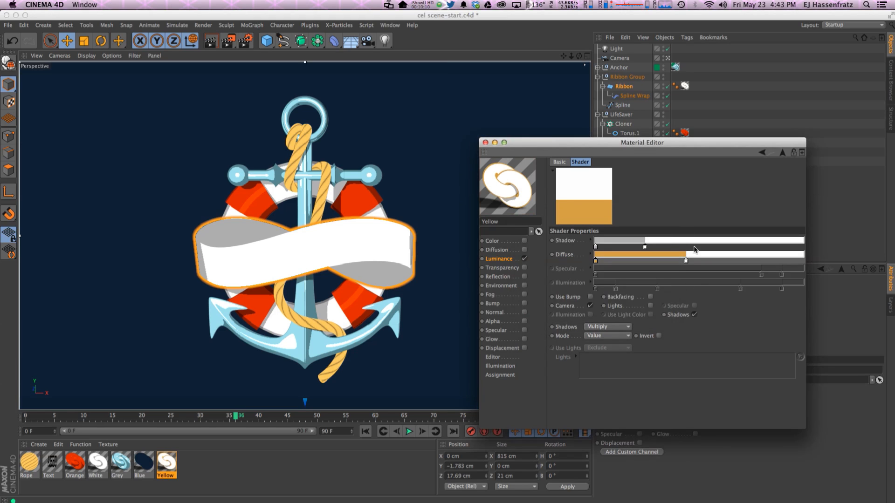
Step: Recolour the white Diffuse knot to light yellow, RGB 255, 222, 116, and place it at about 49%
double_click(687, 261)
click(670, 299)
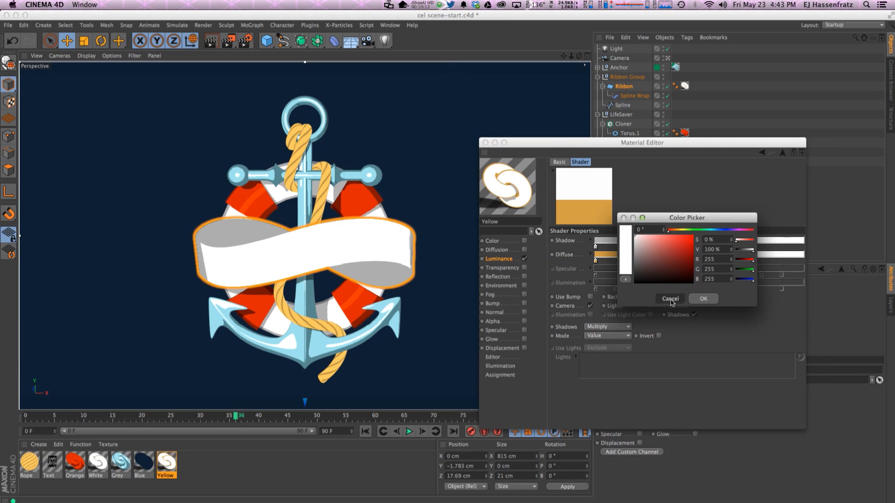
click(669, 261)
drag(686, 261, 695, 289)
mouse_move(668, 261)
mouse_down()
mouse_move(697, 261)
mouse_move(665, 239)
mouse_move(678, 236)
mouse_up()
double_click(697, 261)
click(668, 240)
click(687, 231)
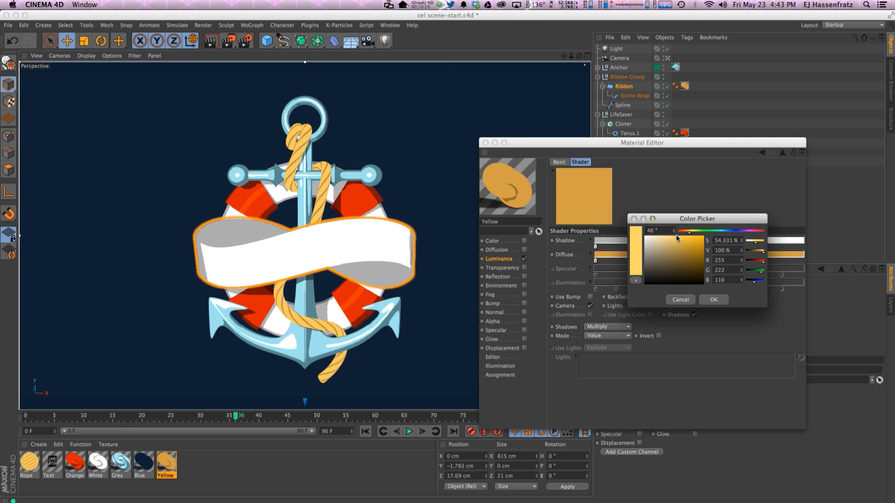
click(713, 299)
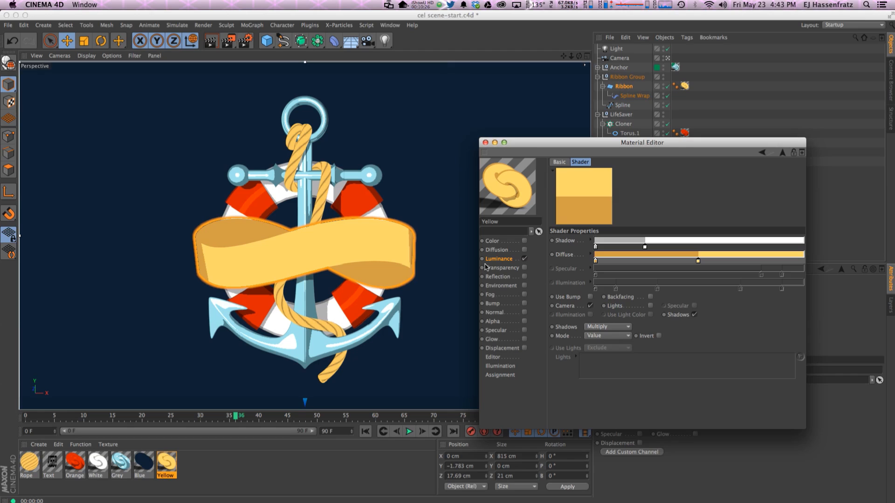
Step: Nudge the white Shadow knot to about 23% and the light Diffuse knot to about 48%, and turn off Camera in the Yellow shader
drag(646, 247, 643, 248)
click(596, 262)
drag(697, 262, 696, 261)
click(590, 307)
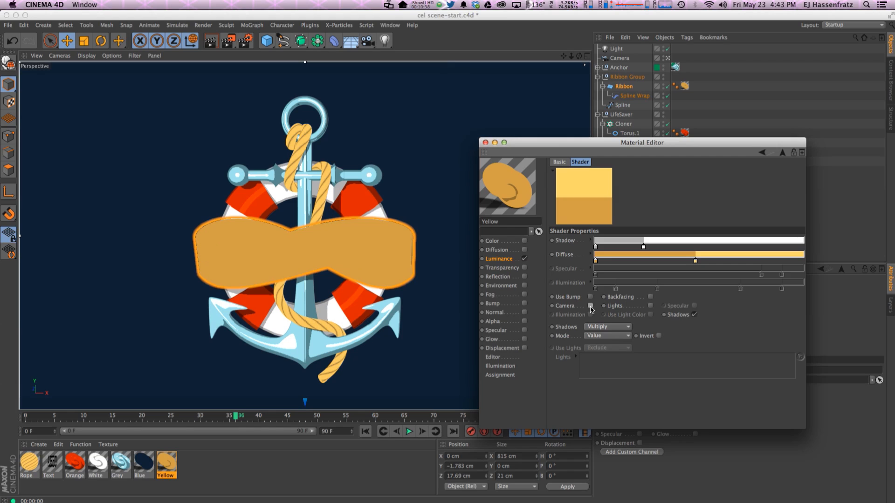
Step: In the White material's Cel shader, turn off Camera and turn on Lights, and close the Material Editor
click(99, 464)
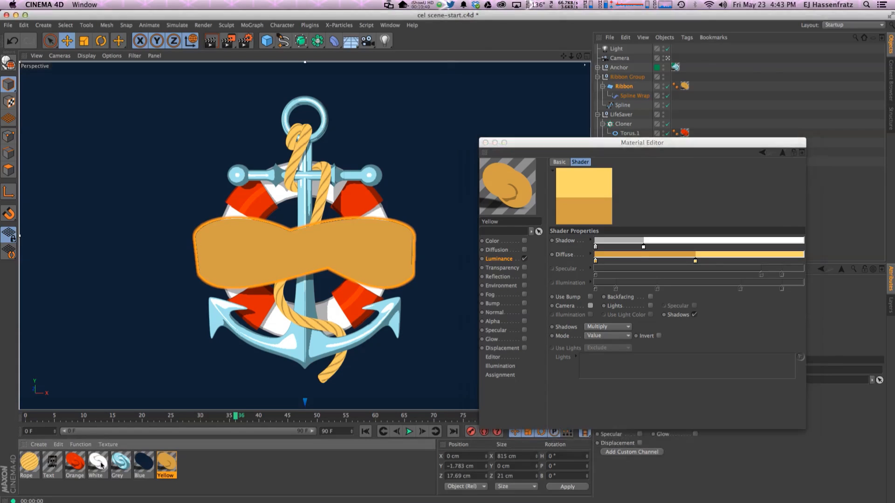
click(699, 222)
click(590, 306)
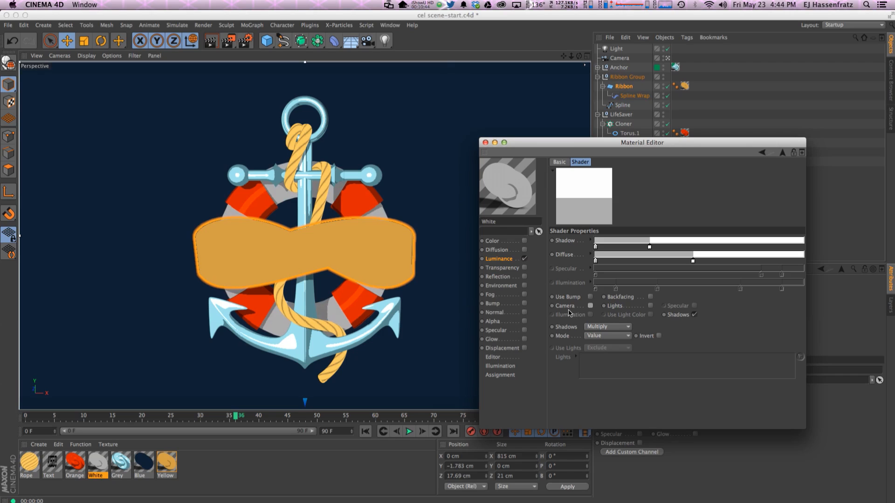
click(650, 306)
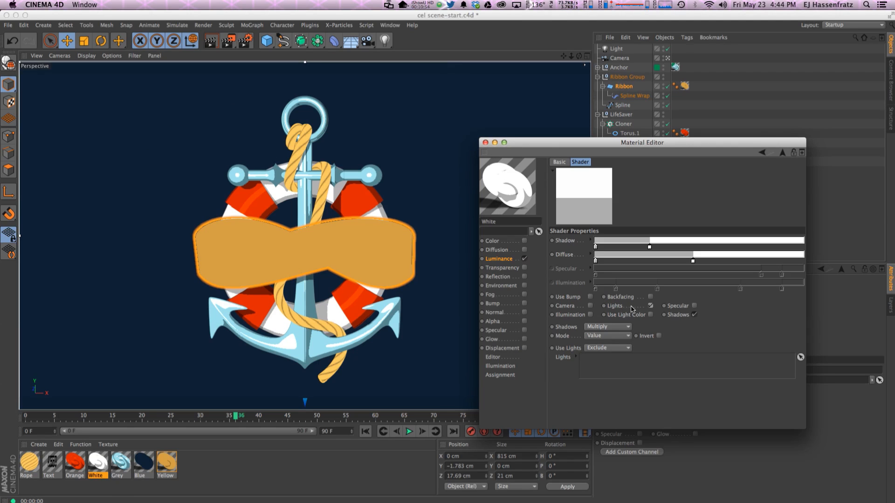
click(486, 143)
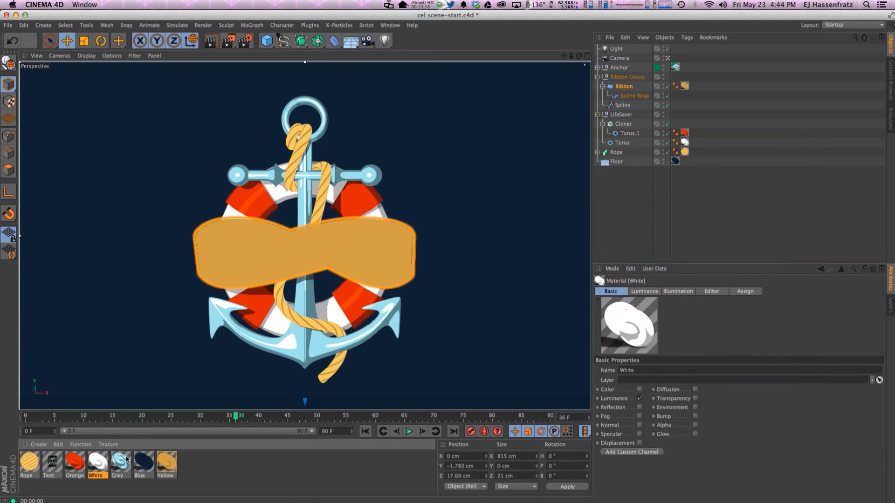
Step: Reopen the Yellow material's Cel shader beside the anchor and enable both Lights and Camera
double_click(167, 463)
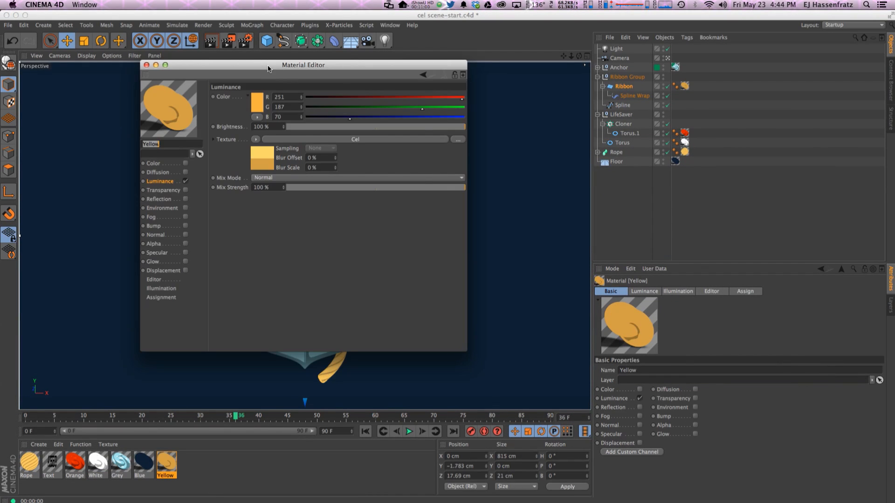
drag(270, 65, 619, 166)
click(640, 241)
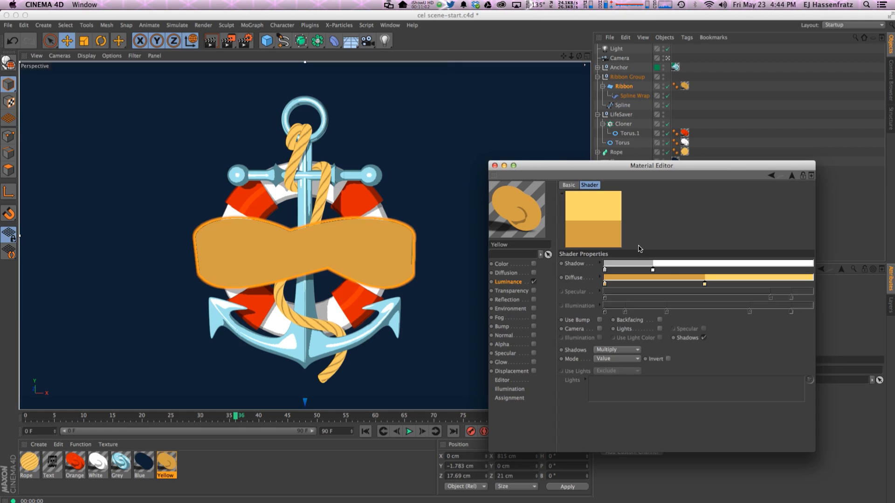
click(660, 328)
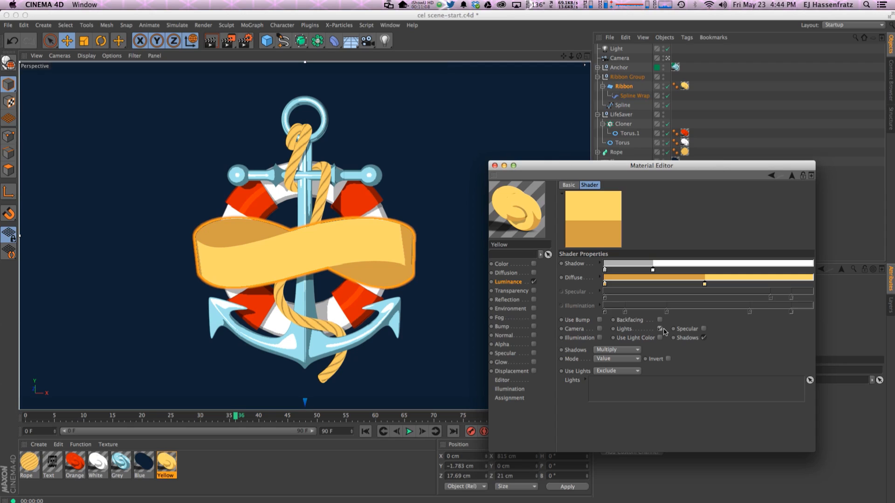
click(601, 329)
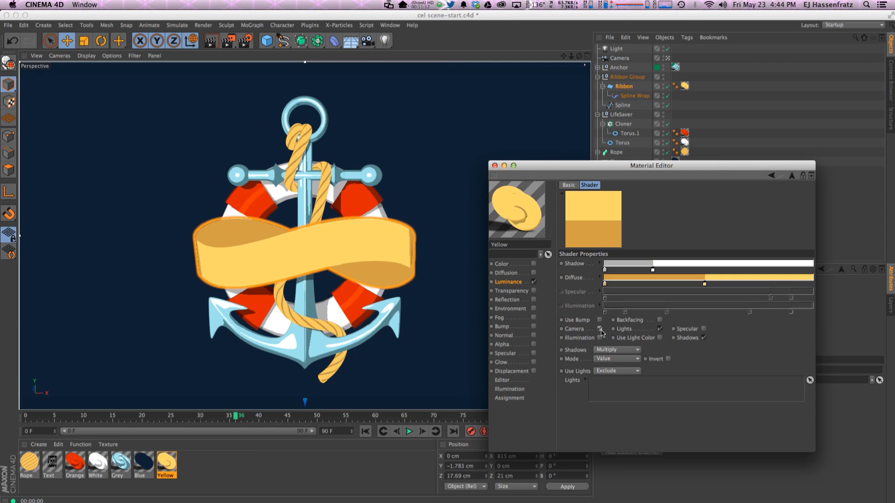
click(660, 330)
Step: Swap Shadows for Specular in the Yellow material's Cel shader and move the grey Specular knot to about 13%
click(704, 338)
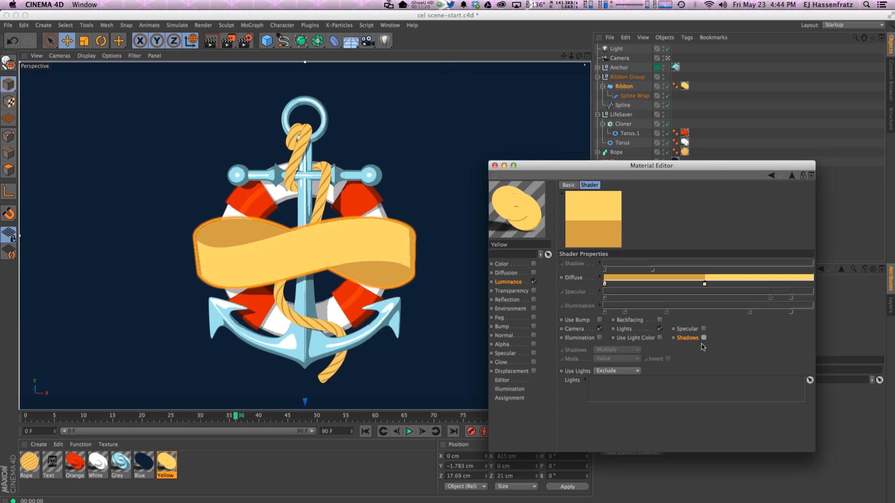
click(703, 331)
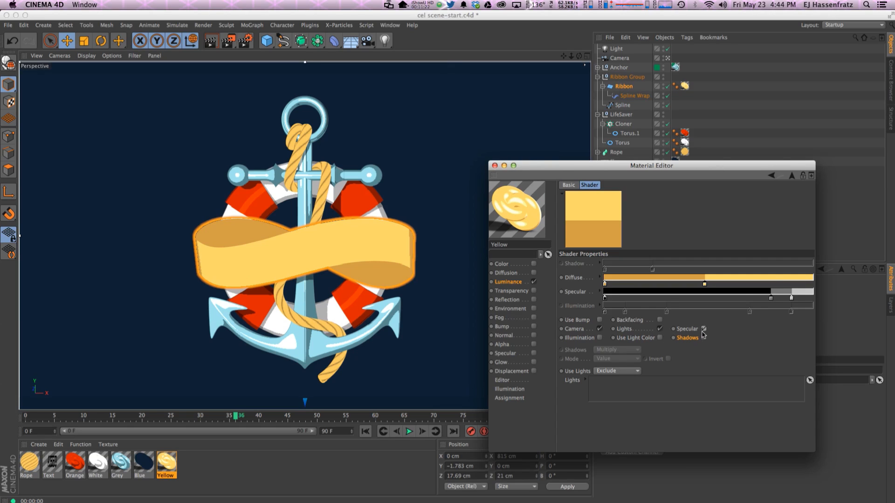
drag(771, 298, 632, 299)
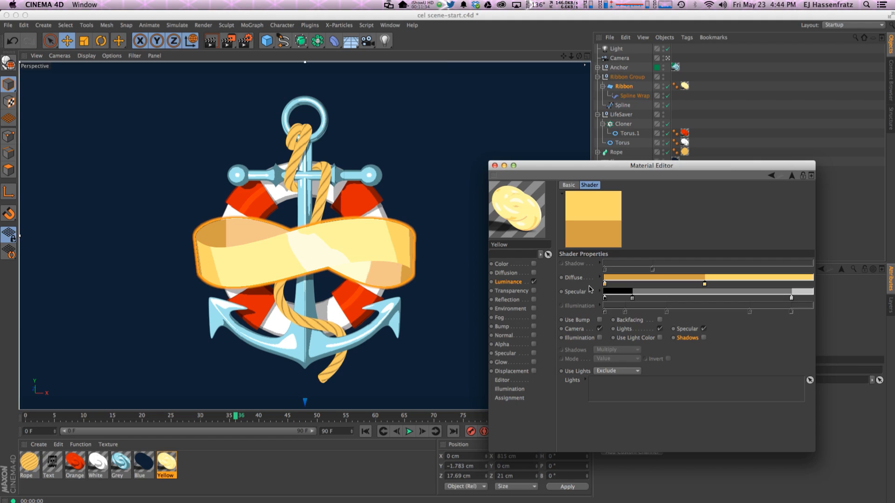
Step: Recolour the grey Specular knot with the dark orange sampled from the shader preview, RGB 201, 153, 60
double_click(633, 299)
drag(617, 260, 690, 295)
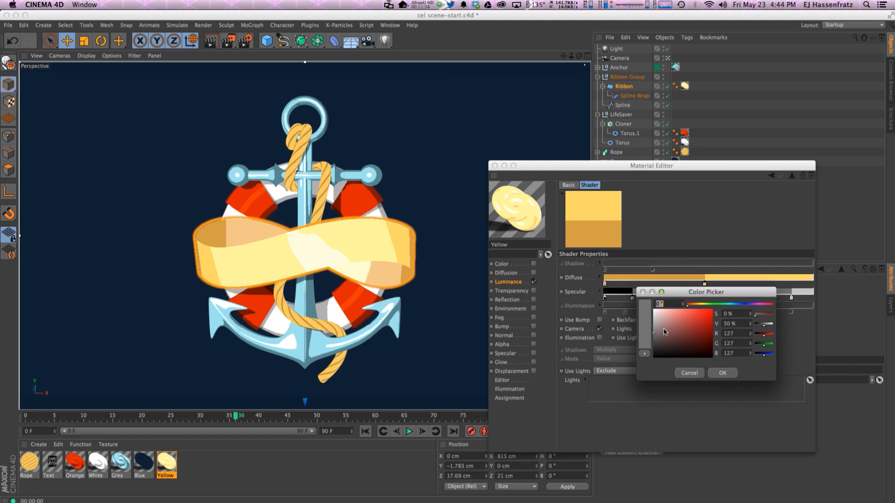
click(648, 331)
click(674, 349)
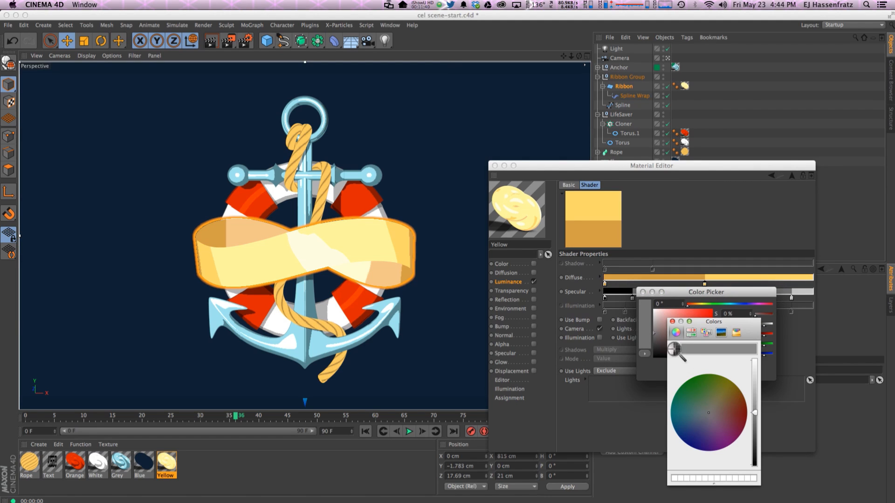
click(589, 235)
click(672, 322)
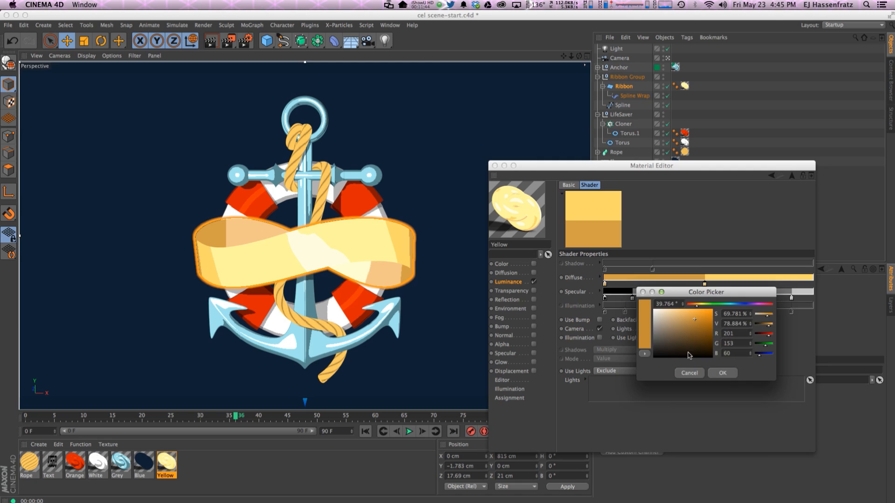
click(722, 373)
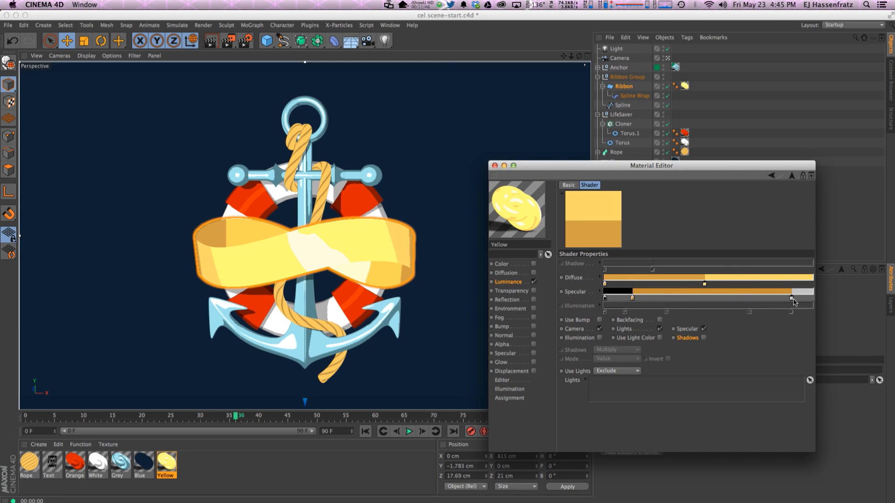
Step: Recolour the light grey Specular knot with the light yellow sampled from the shader preview
double_click(791, 298)
click(735, 286)
click(761, 314)
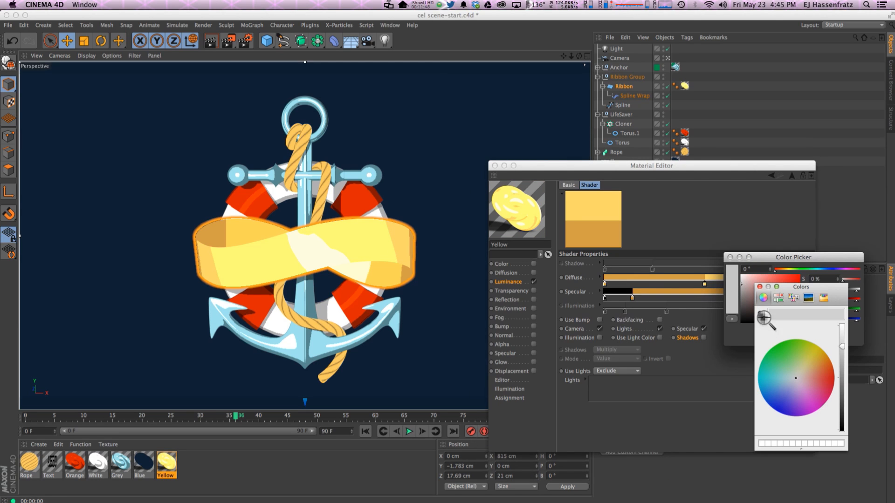
click(598, 211)
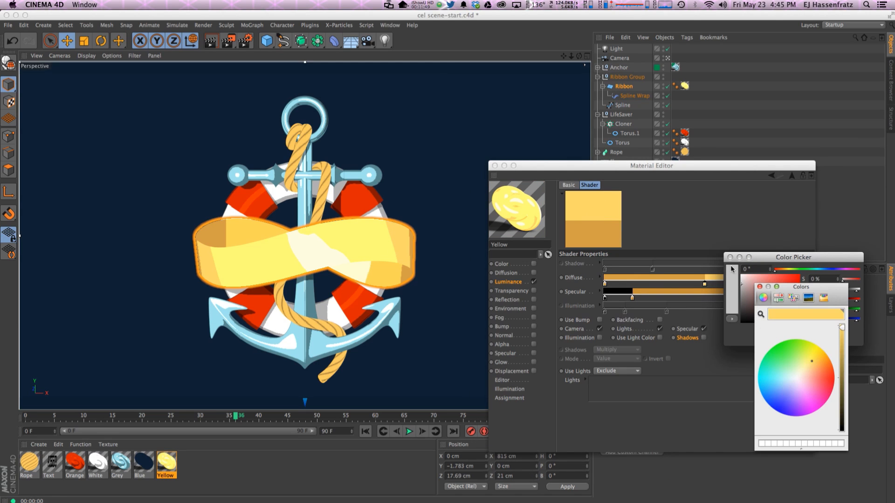
click(759, 287)
click(814, 340)
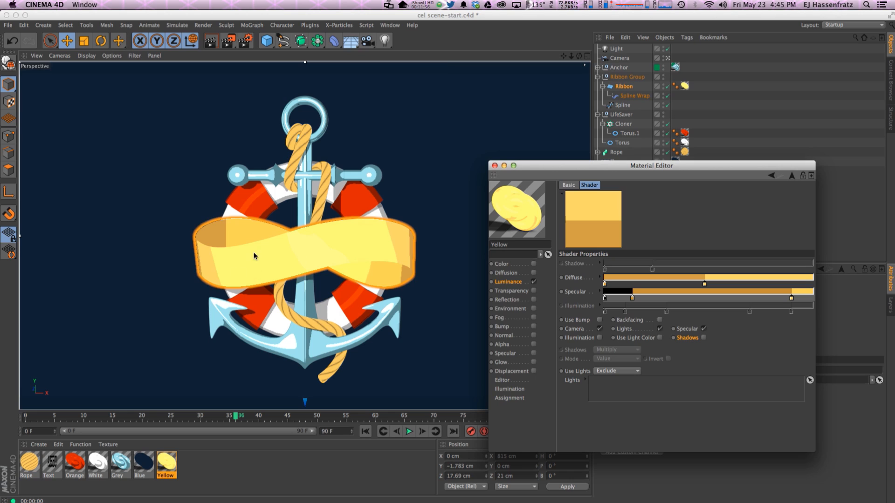
Step: Adjust the yellow of the light Specular knot and give the light Diffuse knot a paler yellow
double_click(792, 298)
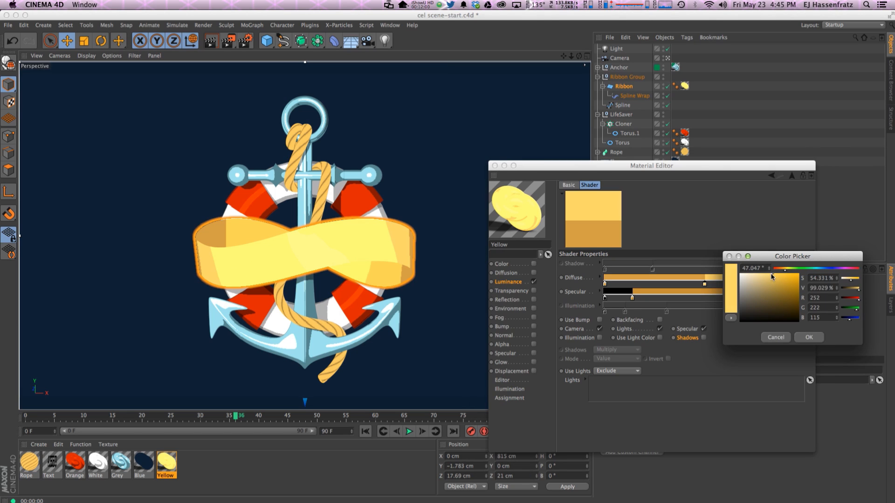
click(809, 337)
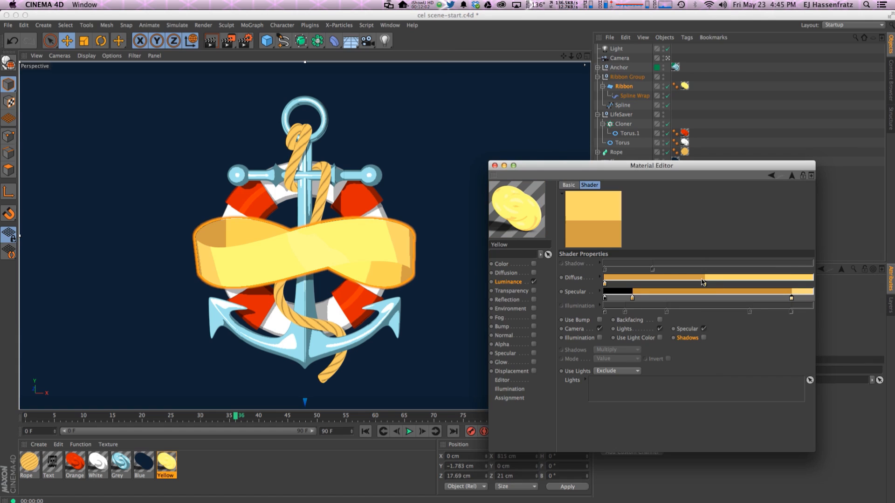
double_click(705, 284)
click(679, 264)
click(718, 324)
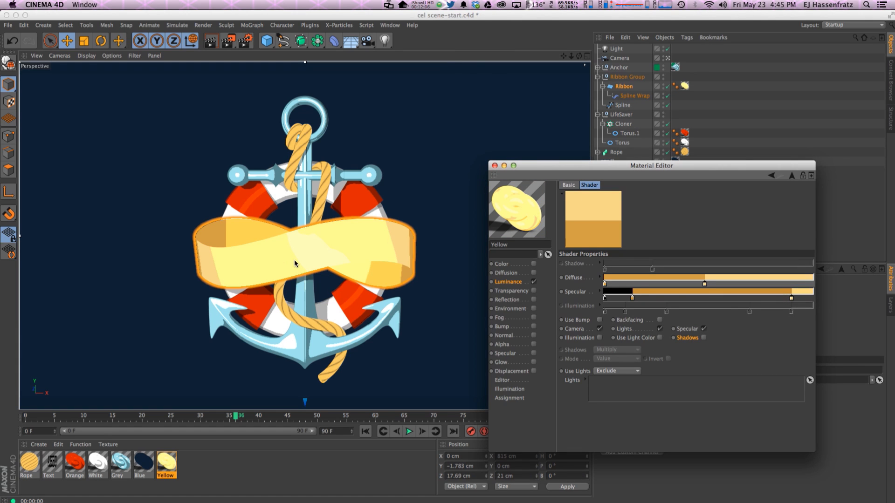
Step: Move the light yellow Specular knot to about 81% and the orange Specular knot to about 8%
drag(791, 298, 774, 301)
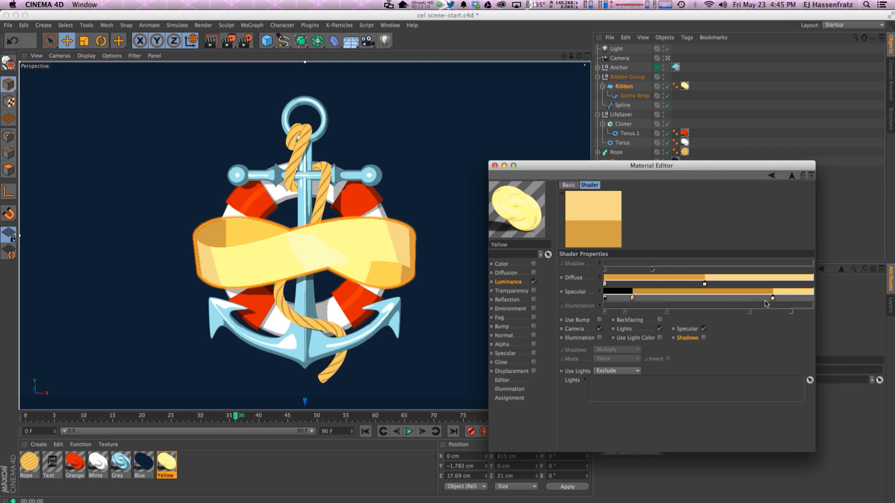
drag(633, 299, 623, 301)
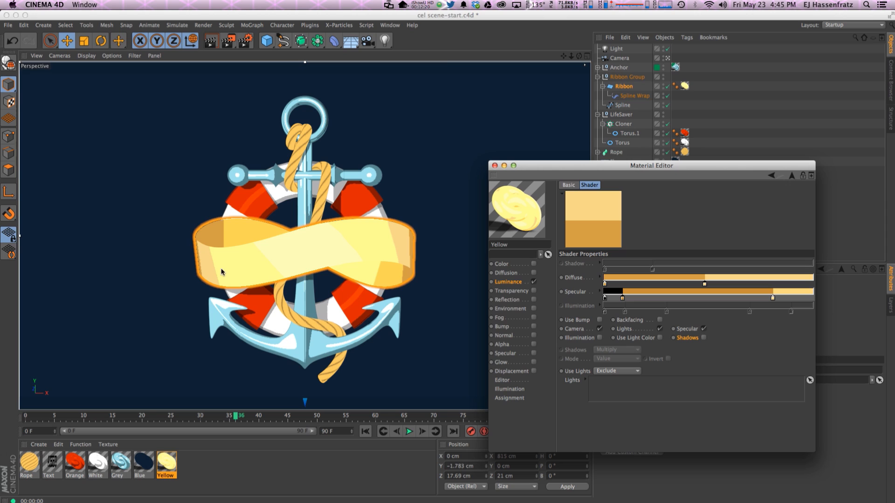
Step: Turn on Backfacing, and move the orange Specular knot to about 10% and the light Diffuse knot to about 57%
click(659, 321)
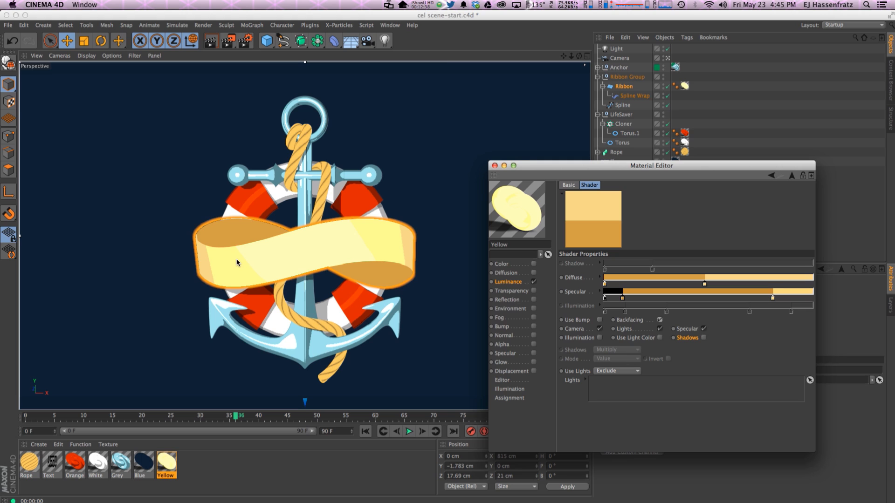
click(660, 320)
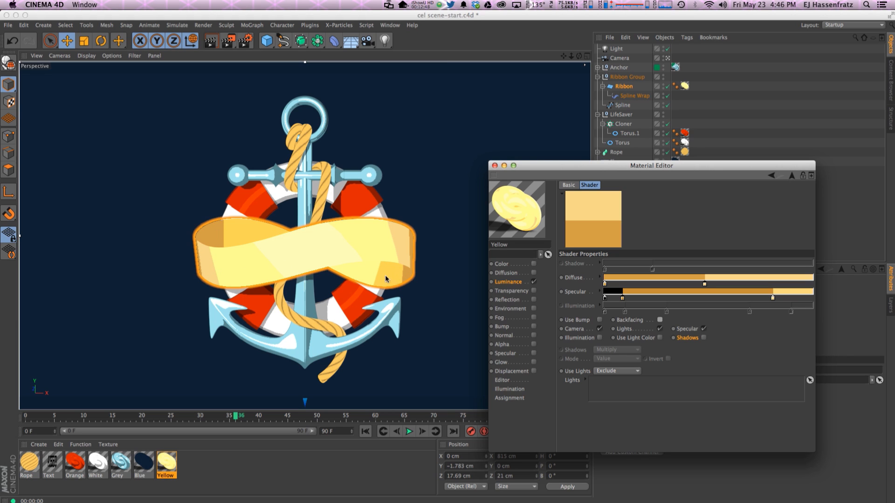
click(660, 320)
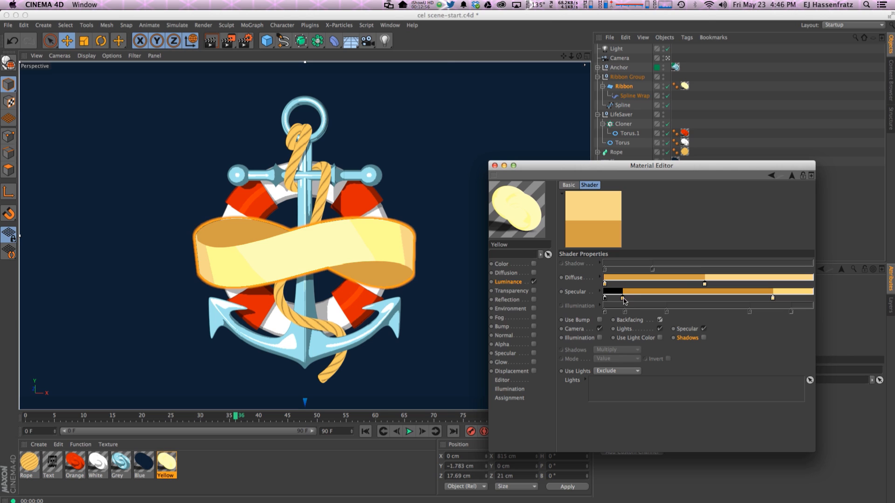
drag(623, 298, 627, 298)
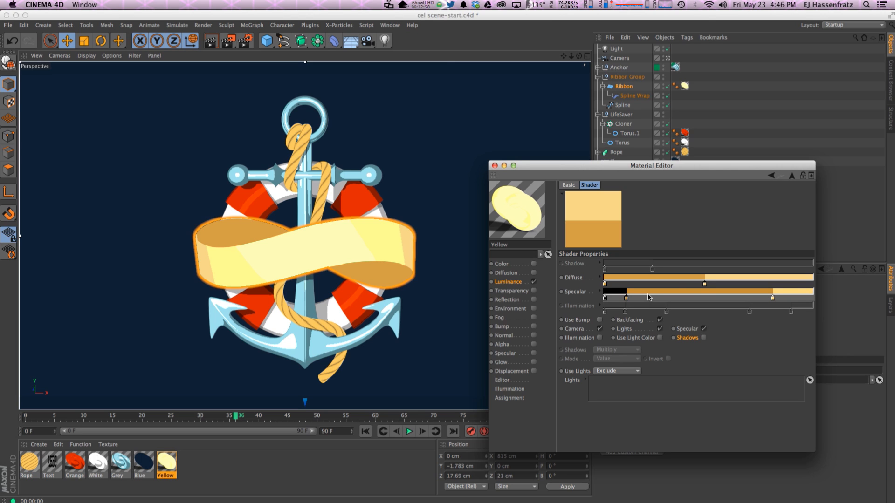
drag(705, 284, 725, 286)
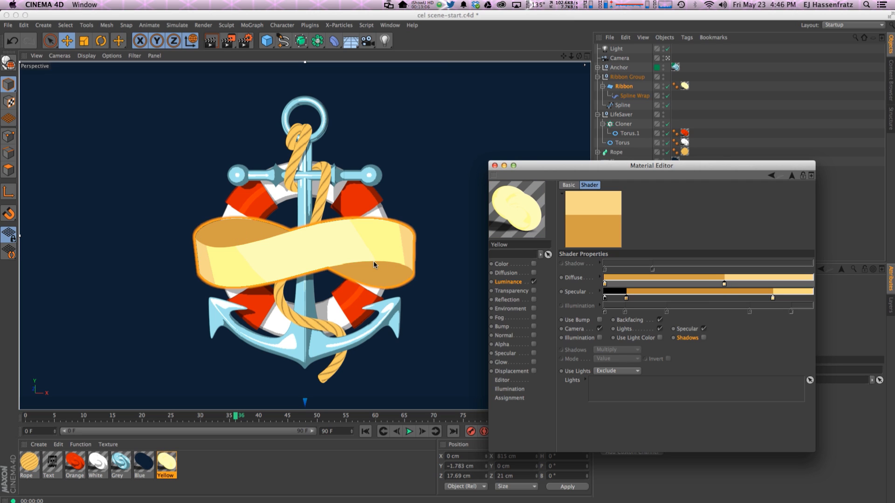
Step: Darken the orange Diffuse knot to brown (R 175, G 136, B 52) and try the Shadows option on the Yellow material
double_click(605, 283)
click(594, 272)
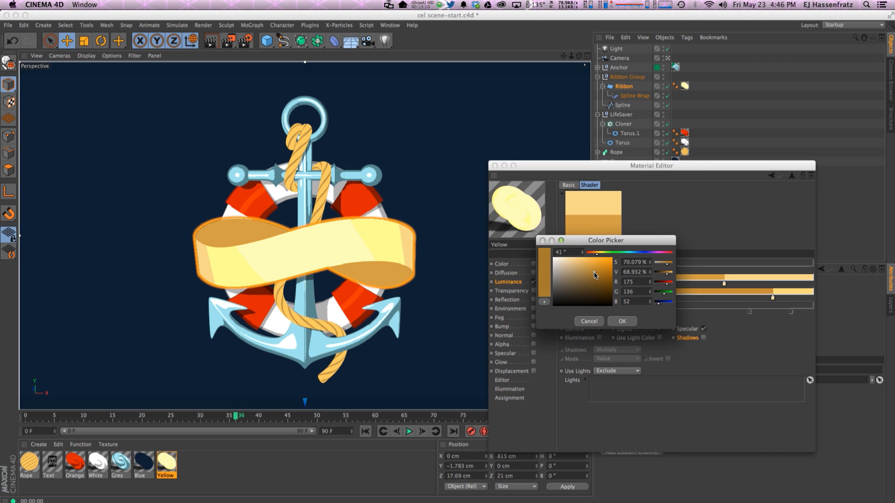
click(625, 321)
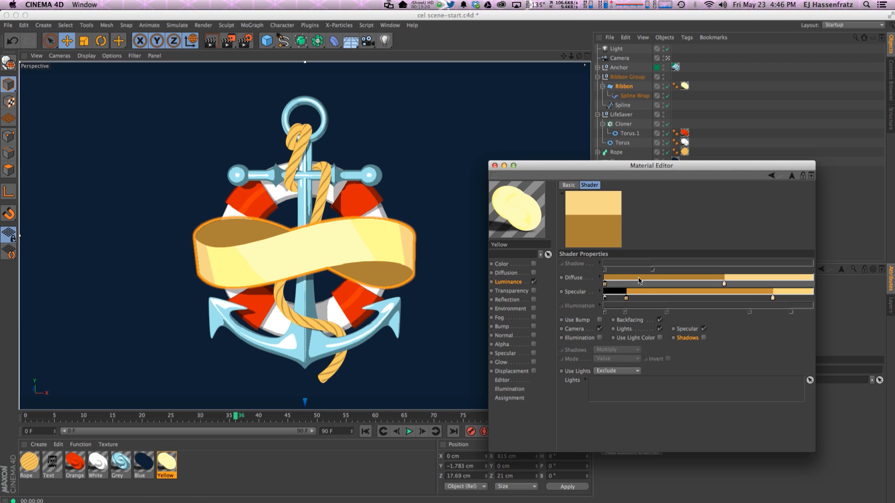
click(703, 338)
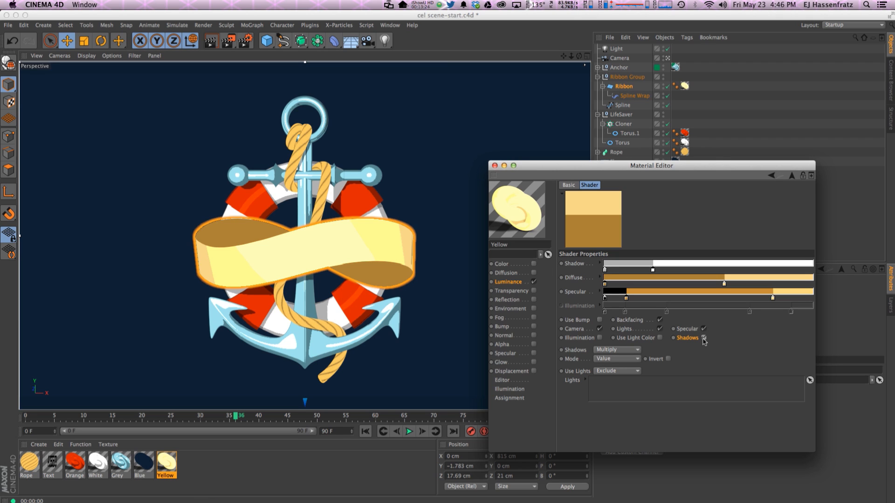
click(703, 338)
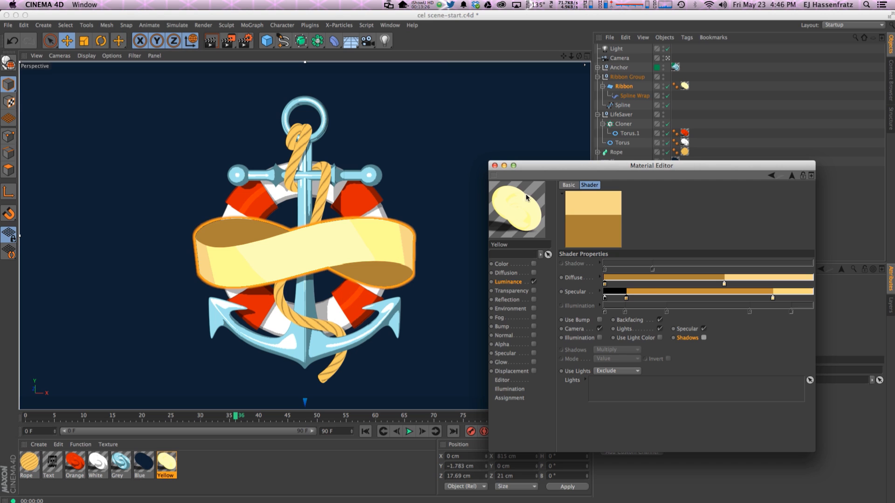
click(495, 166)
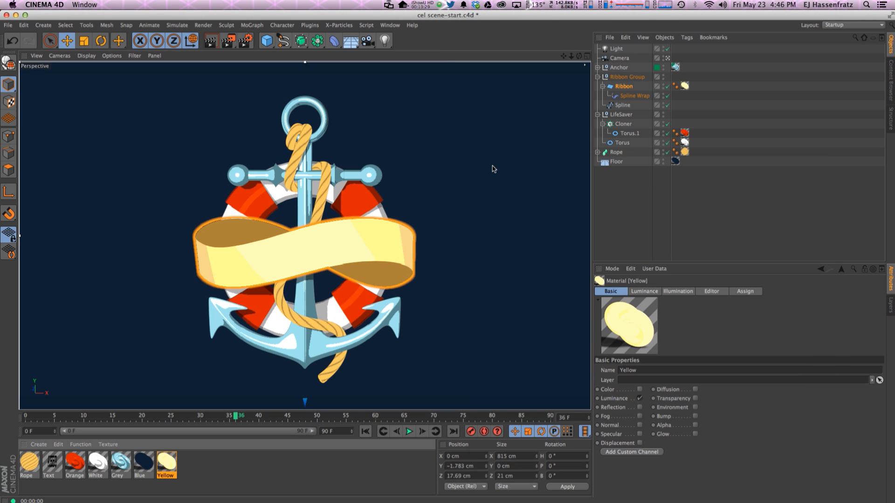
Step: Review the Spline shader in the Text material's Alpha channel and apply the Text material to the Ribbon object
double_click(51, 463)
drag(228, 62, 624, 190)
click(552, 368)
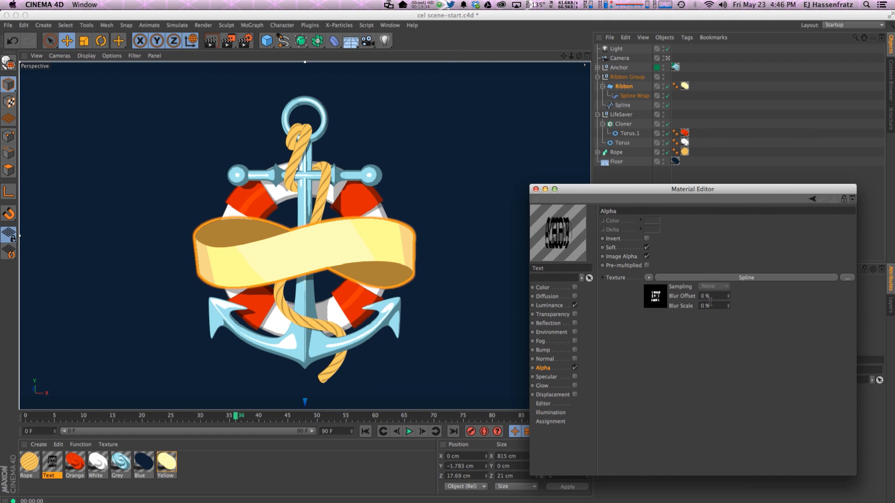
click(700, 278)
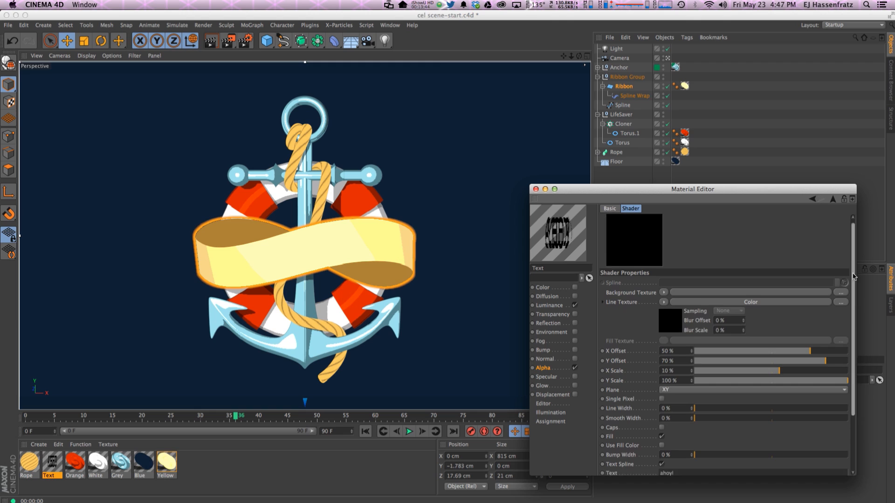
drag(853, 277, 850, 366)
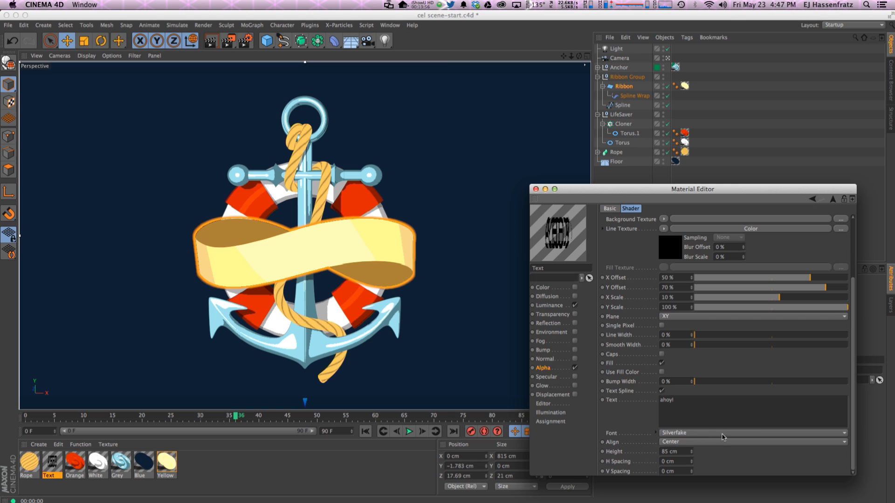
click(535, 189)
drag(52, 463, 673, 86)
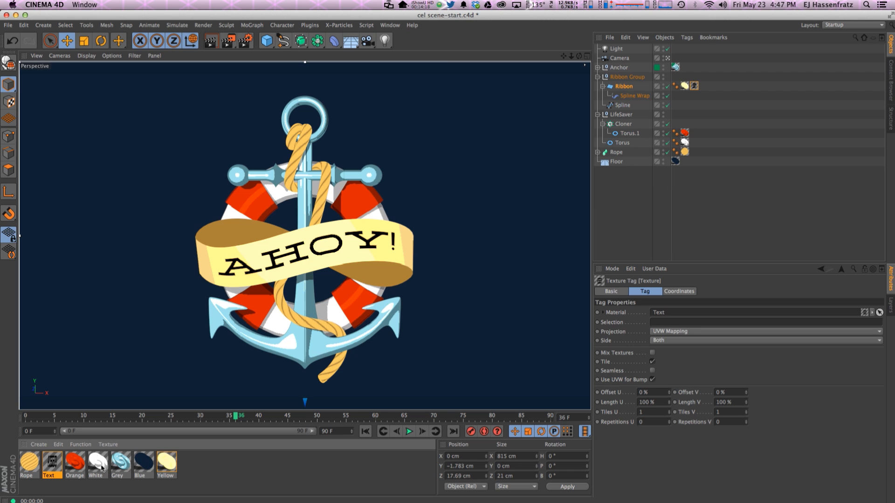
Step: Examine the Rope material's Diffusion channel with its Filter shader and source image, and its Luminance channel
click(315, 328)
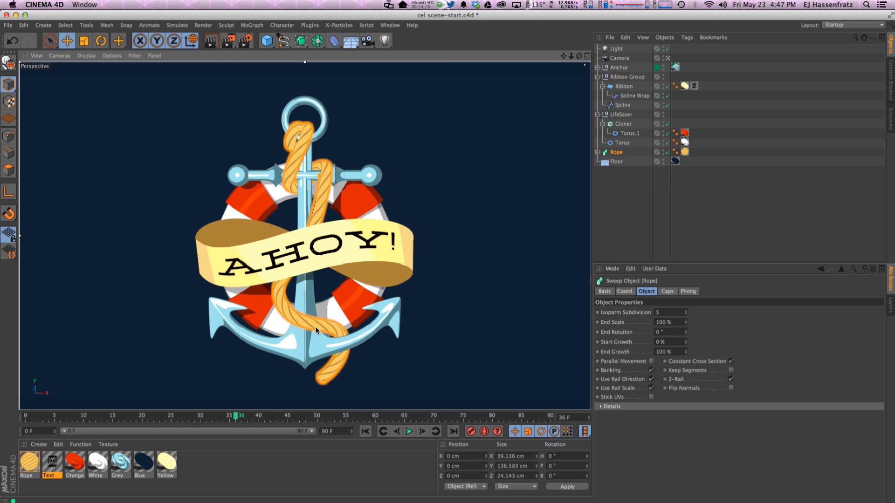
click(28, 466)
double_click(28, 466)
drag(192, 64, 506, 136)
click(485, 245)
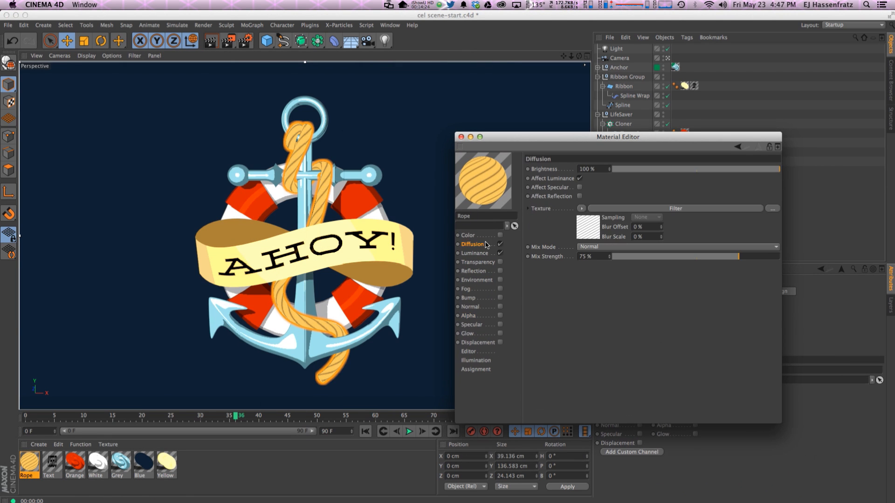
click(588, 223)
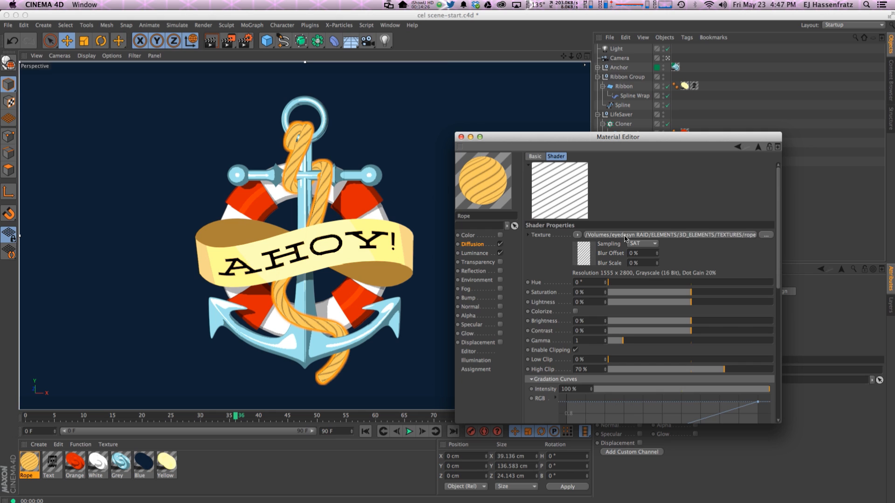
drag(650, 250, 852, 246)
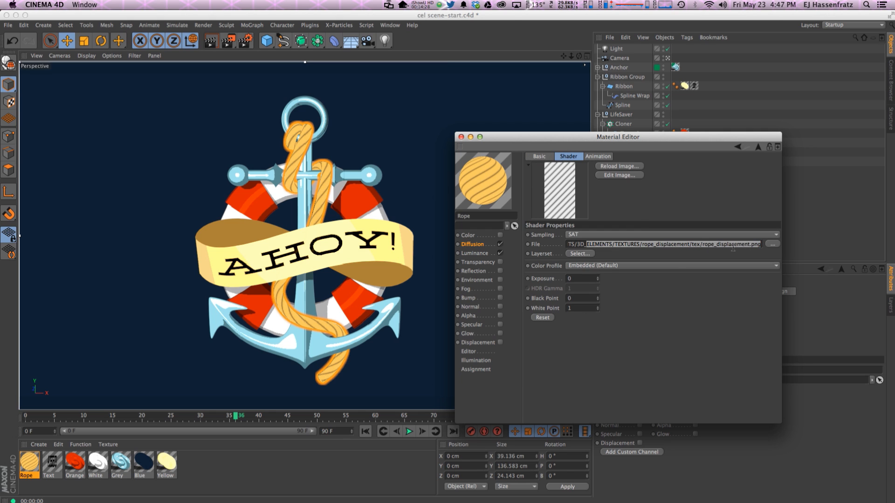
click(485, 245)
drag(499, 139, 551, 99)
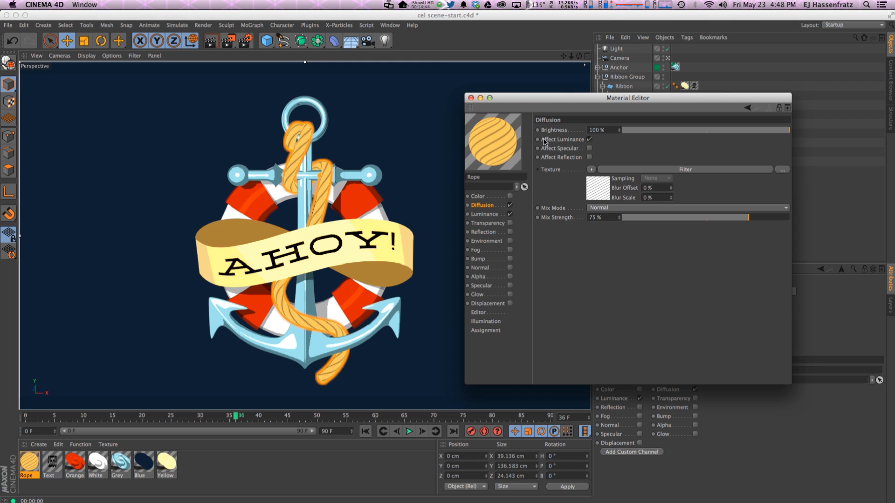
click(501, 223)
click(485, 215)
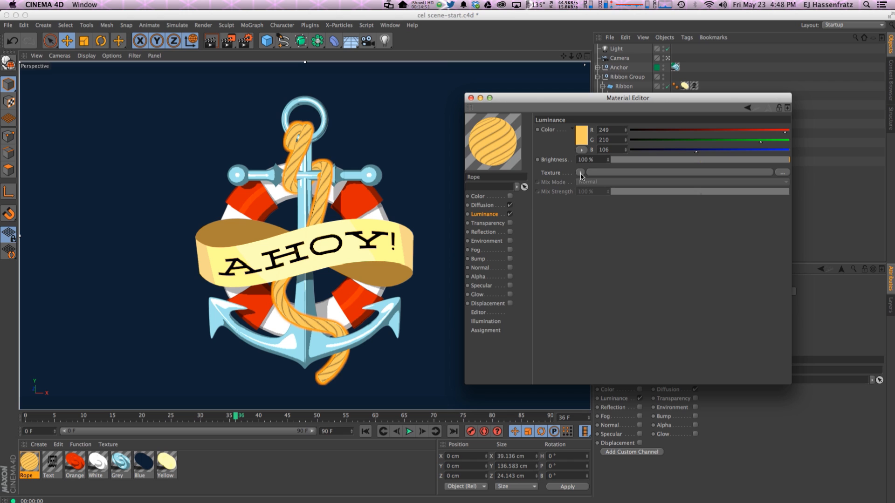
Step: Copy the Cel shader from the Yellow material's Luminance texture into the Rope material's Luminance texture
double_click(166, 463)
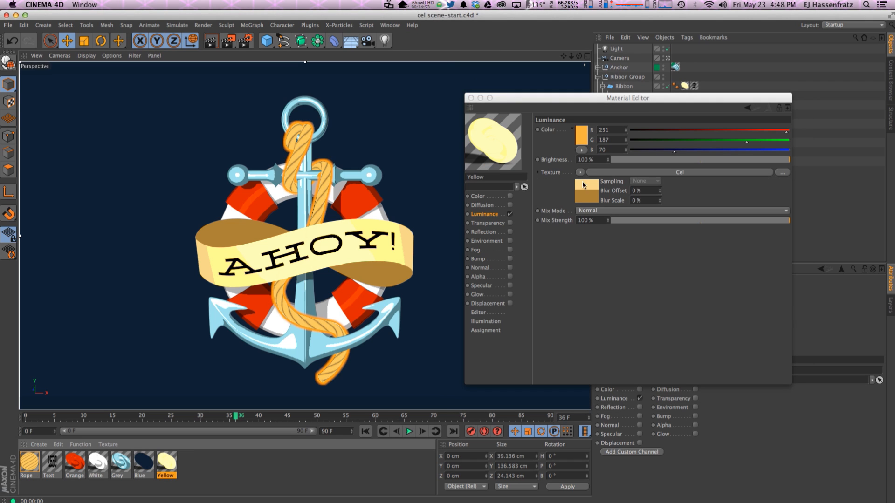
right_click(545, 173)
click(562, 203)
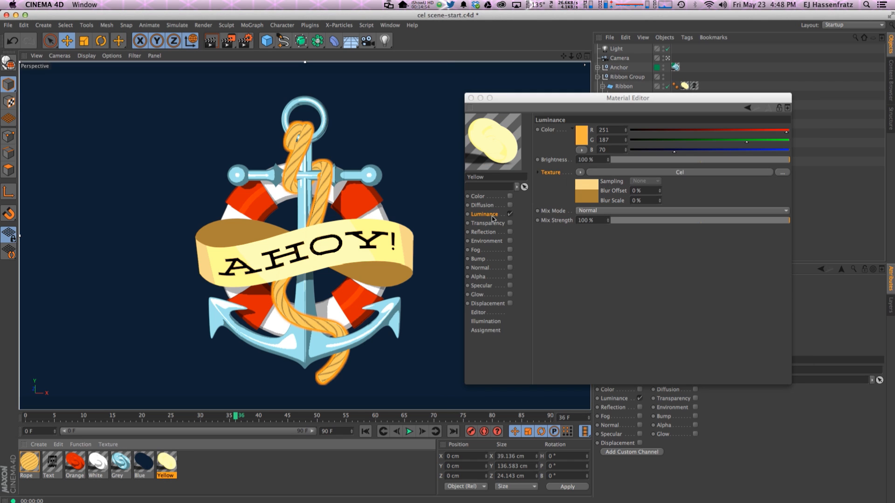
click(33, 464)
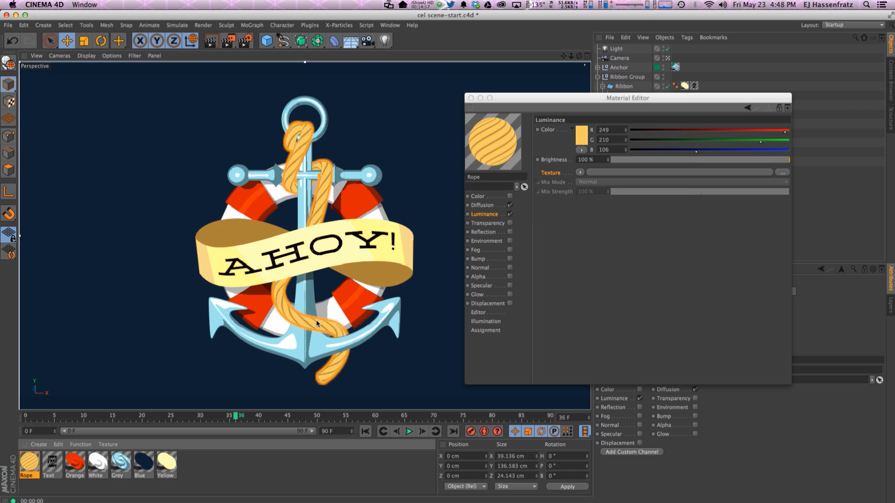
right_click(552, 175)
click(584, 211)
Step: Turn off Camera and Backfacing in the Rope material's Cel shader, and turn on Shadows
click(610, 177)
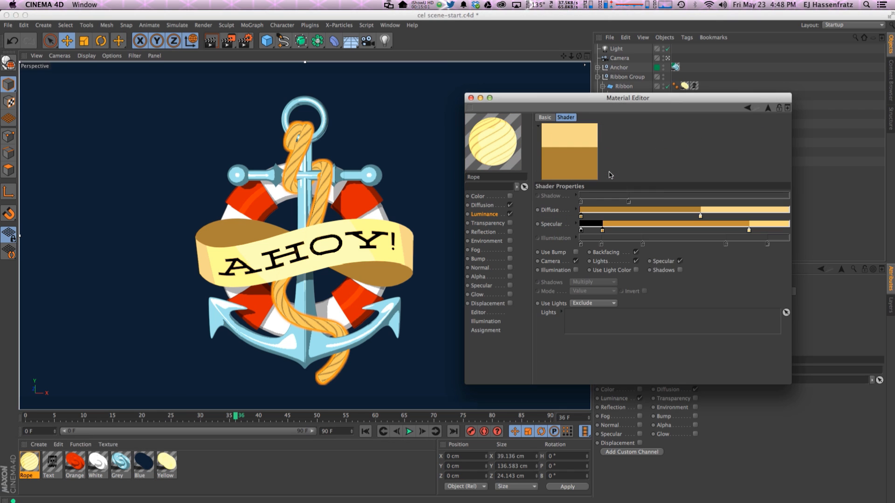
click(577, 262)
click(635, 252)
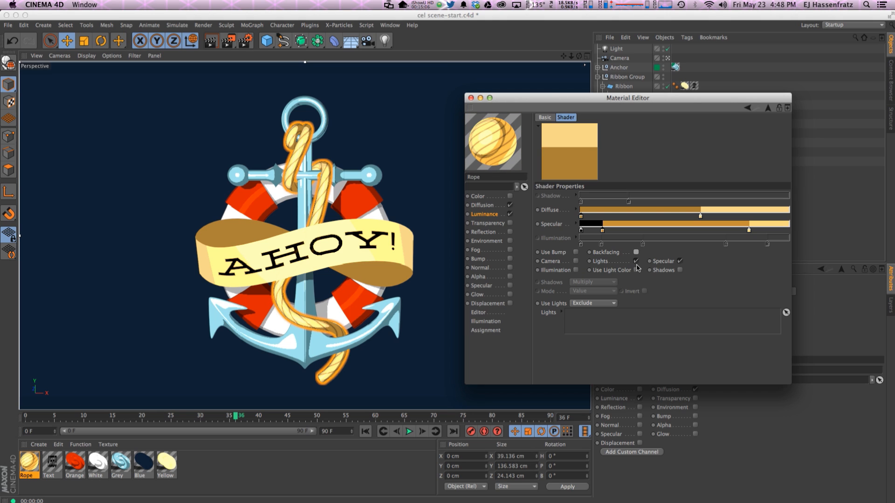
click(305, 187)
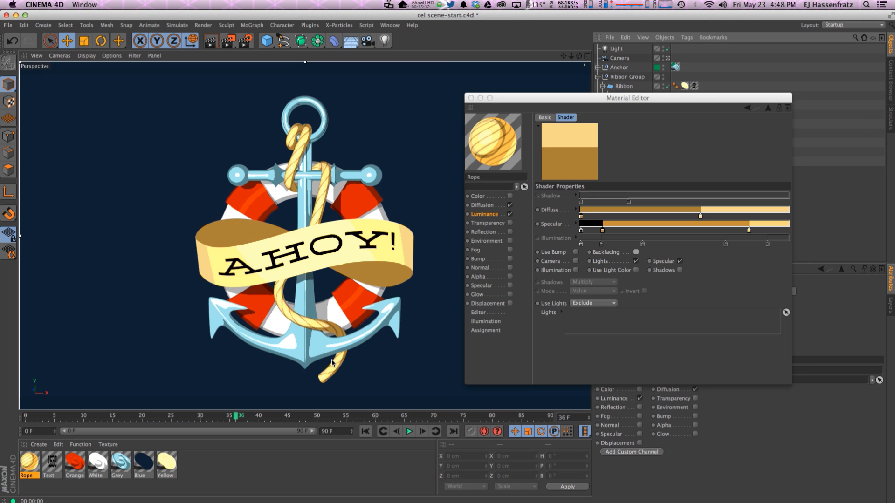
click(676, 269)
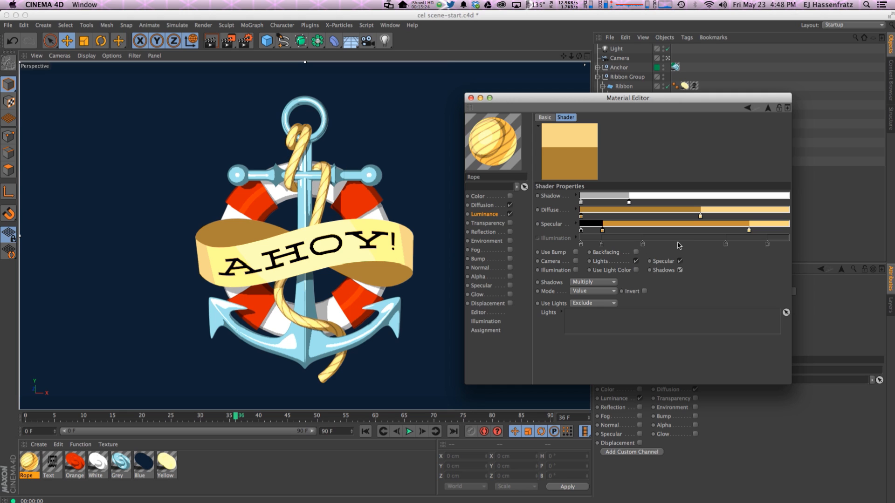
Step: Remove the orange Specular knot, leaving the light one at about 92%, and move the light Diffuse knot to about 64%
drag(602, 231, 771, 231)
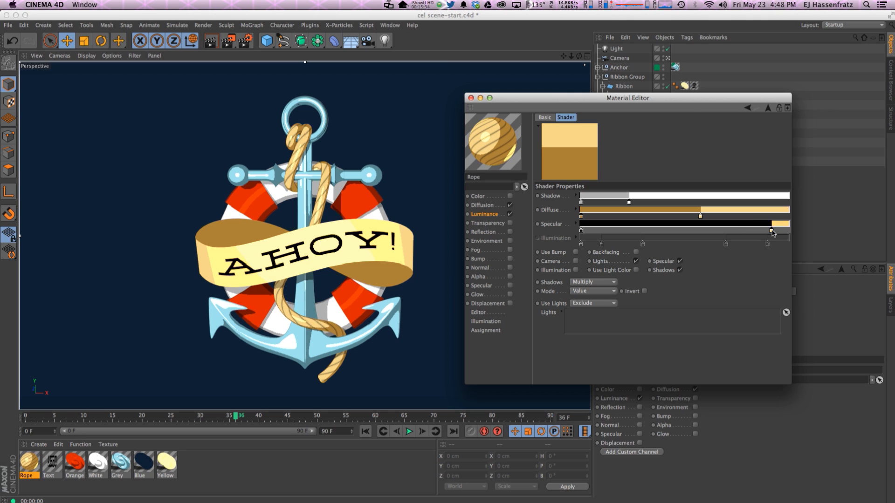
drag(772, 231, 773, 230)
drag(700, 216, 715, 218)
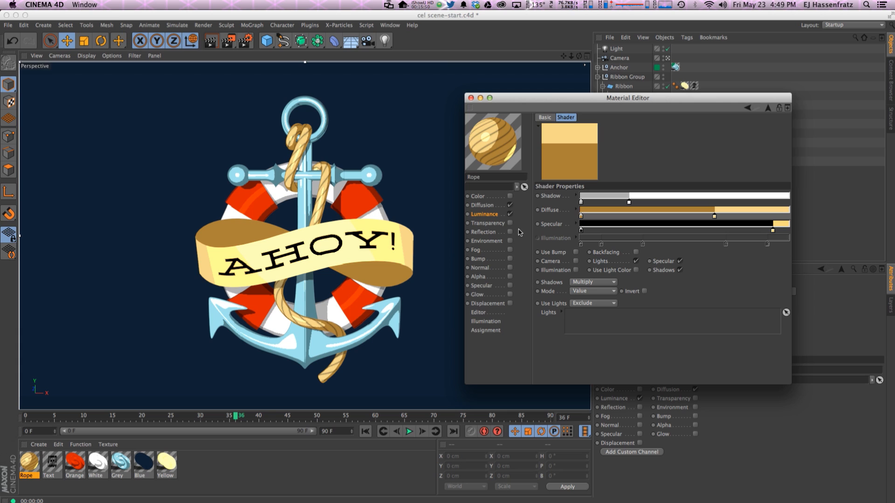
click(471, 99)
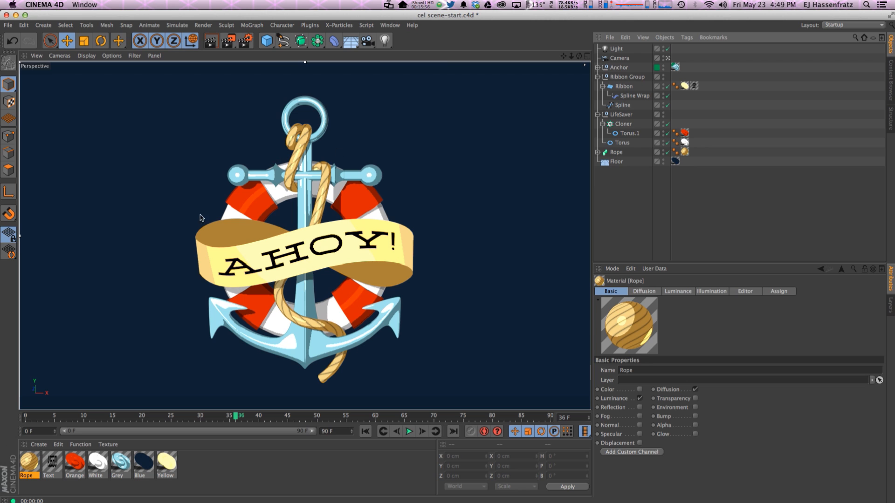
Step: Examine the Floor object's placement behind the anchor in the Top view
click(150, 205)
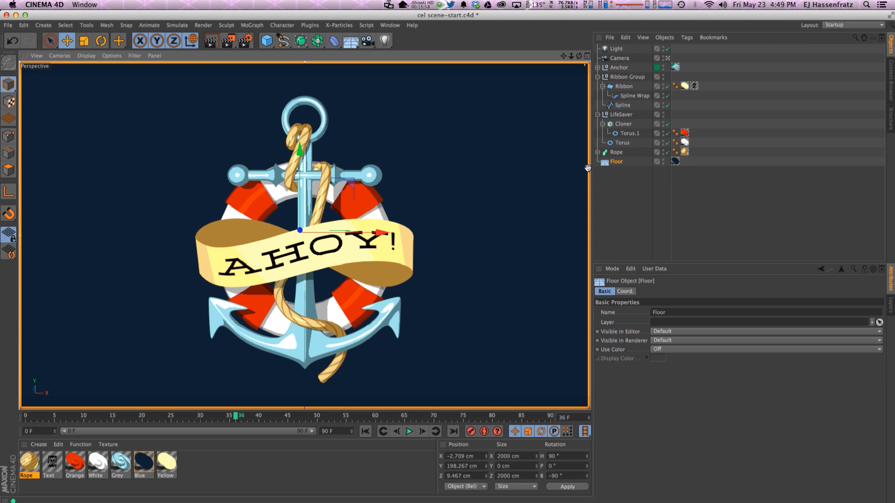
click(587, 56)
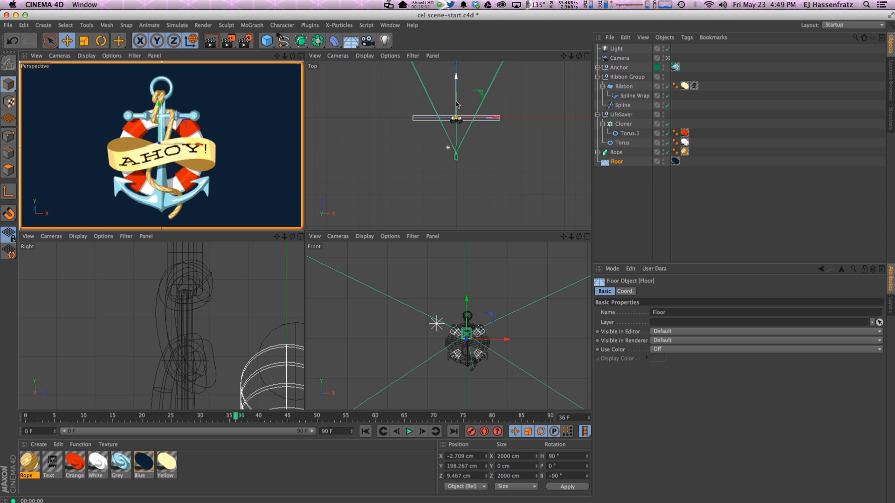
drag(456, 111, 456, 101)
key(super+z)
scroll(455, 119, up, 6)
scroll(443, 135, down, 4)
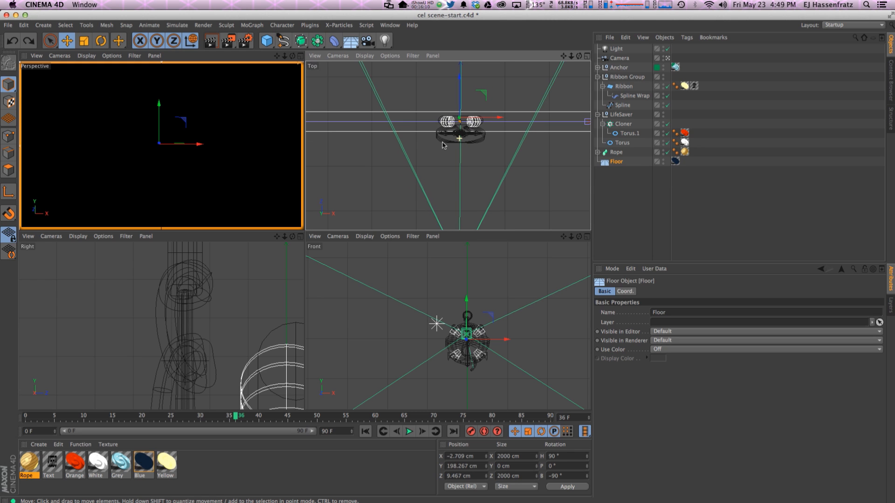
click(300, 56)
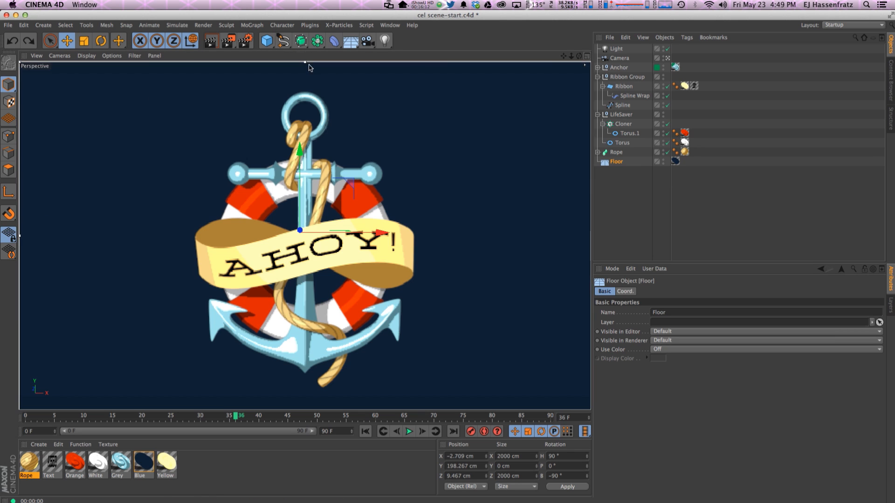
Step: Load a Cel shader into the Luminance texture of the floor's Blue material and open its properties
double_click(143, 463)
drag(280, 66, 599, 230)
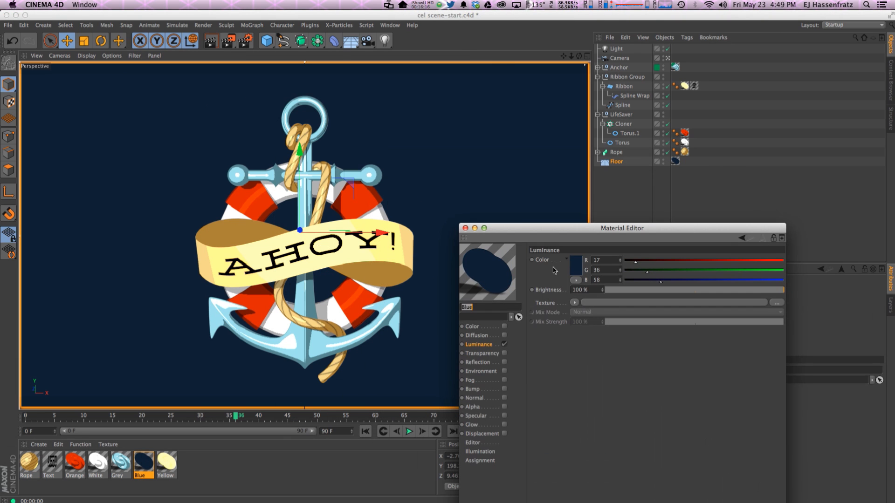
click(574, 302)
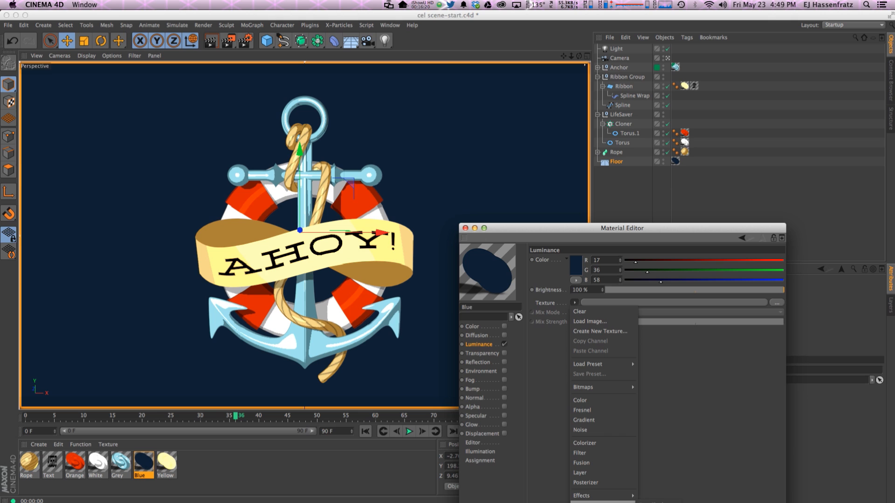
click(650, 502)
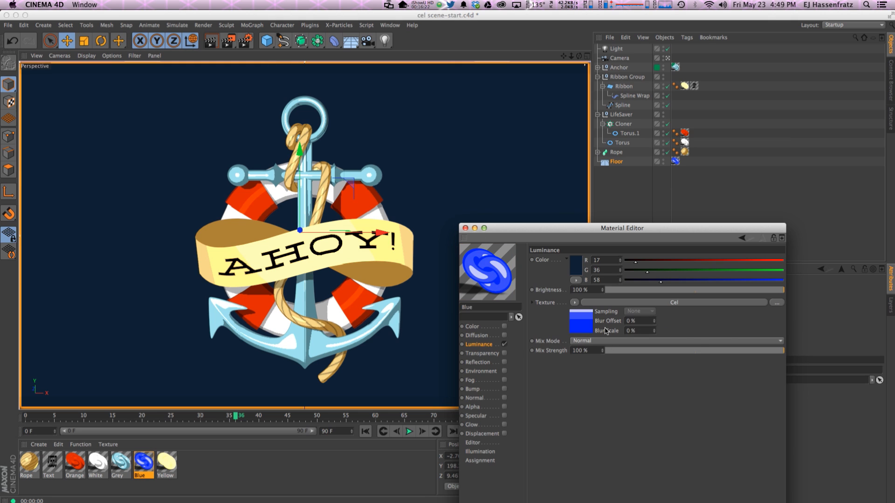
click(605, 304)
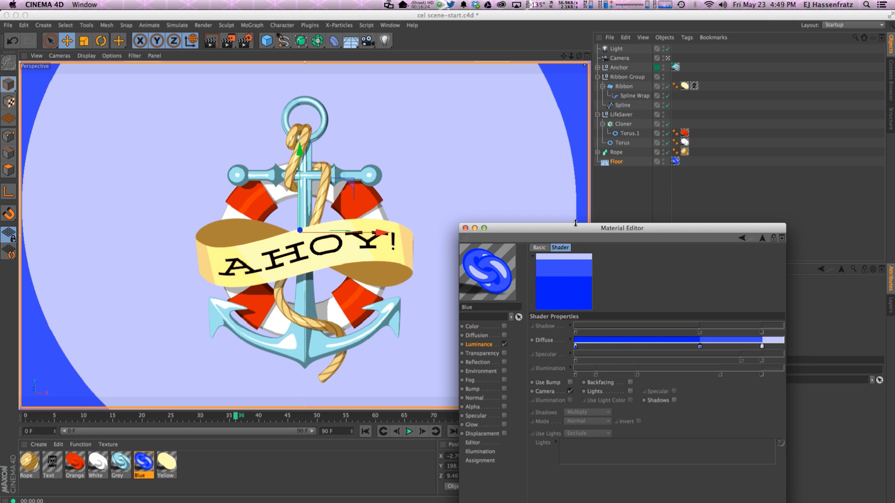
Step: Turn off Camera in the Blue Cel shader and reduce Diffuse to two knots, with the light one at about 82%
drag(575, 229, 569, 158)
click(564, 320)
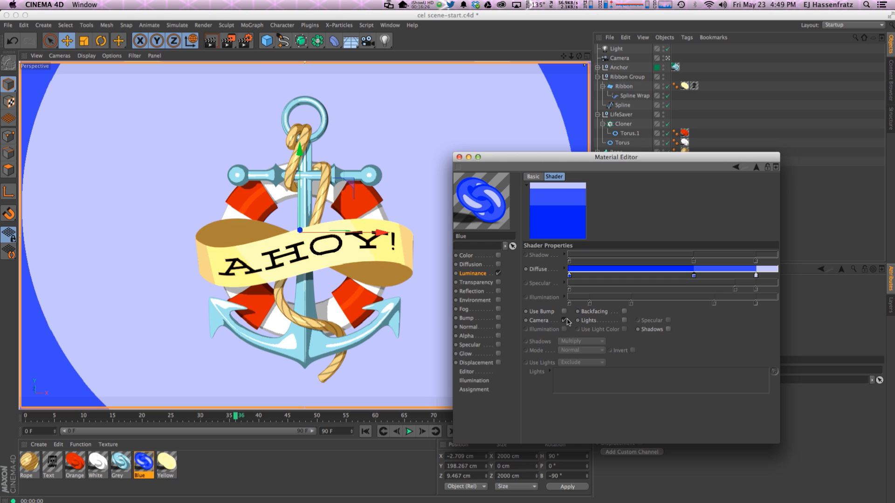
click(624, 320)
drag(693, 276, 740, 276)
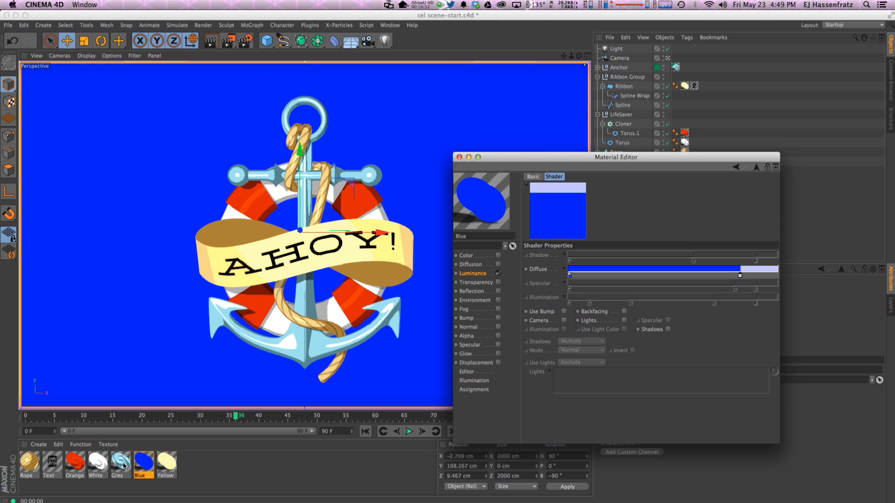
Step: Copy the Orange material's Luminance Filter texture and paste it into the Blue material's Luminance texture
click(73, 466)
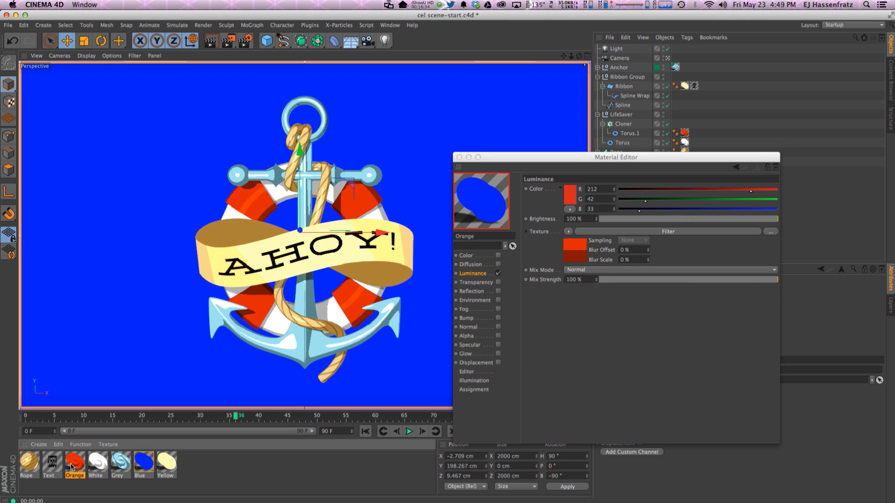
click(602, 238)
click(469, 274)
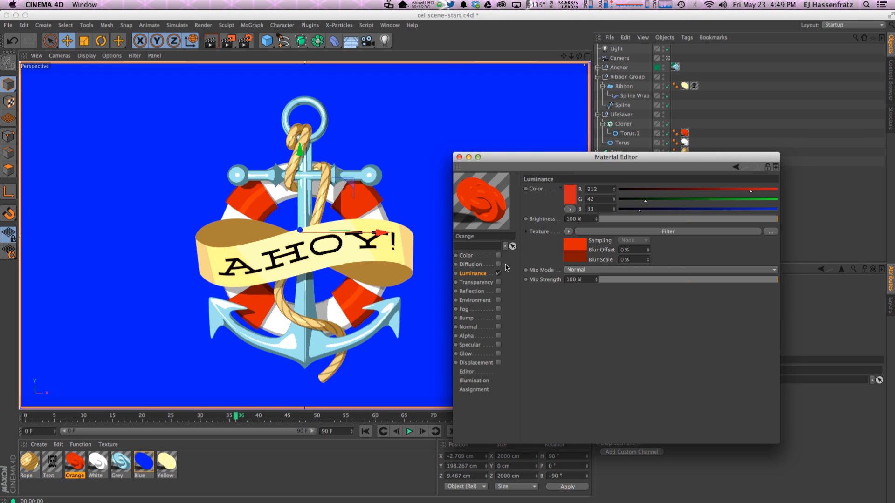
right_click(544, 229)
click(563, 257)
click(147, 468)
right_click(558, 231)
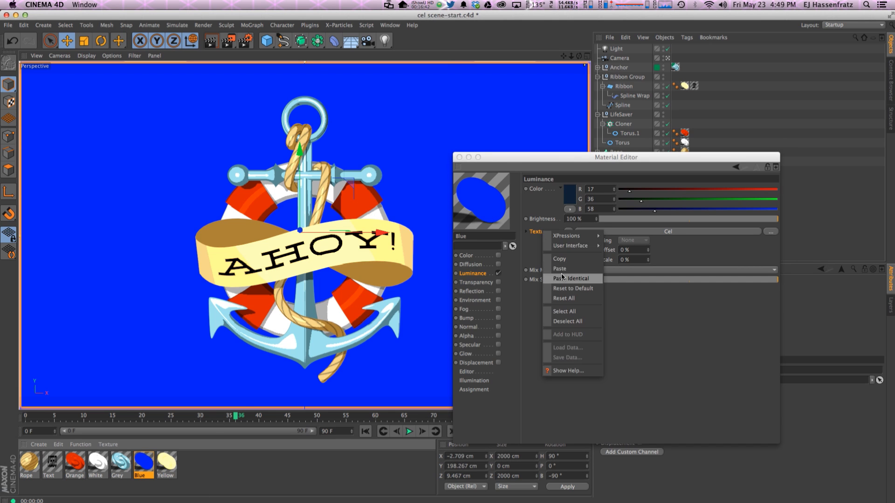
click(578, 267)
Step: Open the Cel shader inside the Blue material's Filter and turn off its Specular option
click(591, 233)
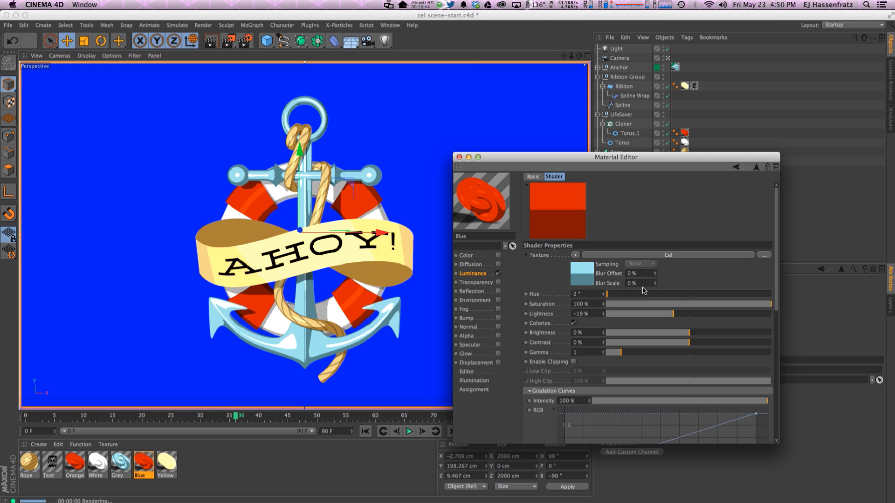
click(603, 256)
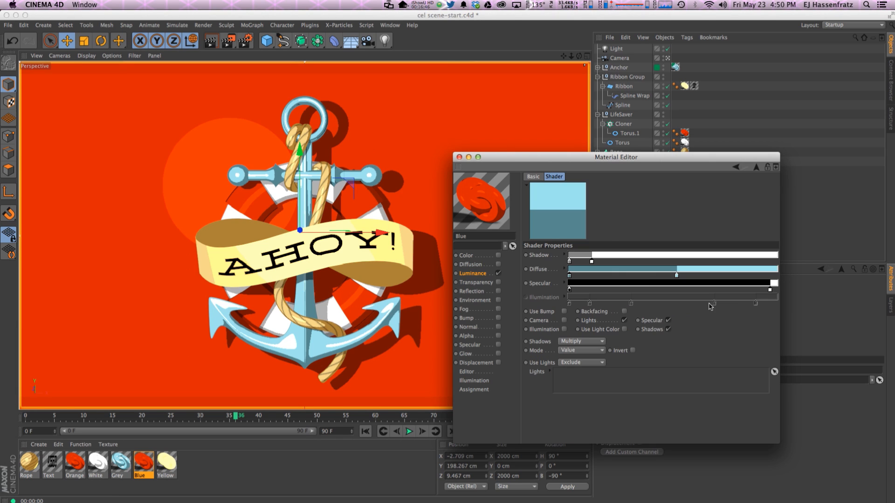
click(669, 321)
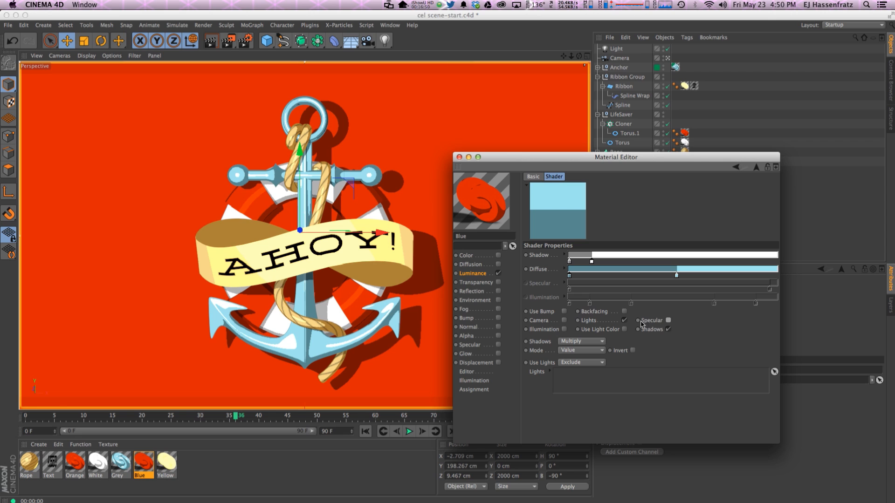
Step: Recolor the Blue material's Filter to dark blue with Hue 208°, Saturation 95% and Lightness -90%
click(478, 274)
click(603, 233)
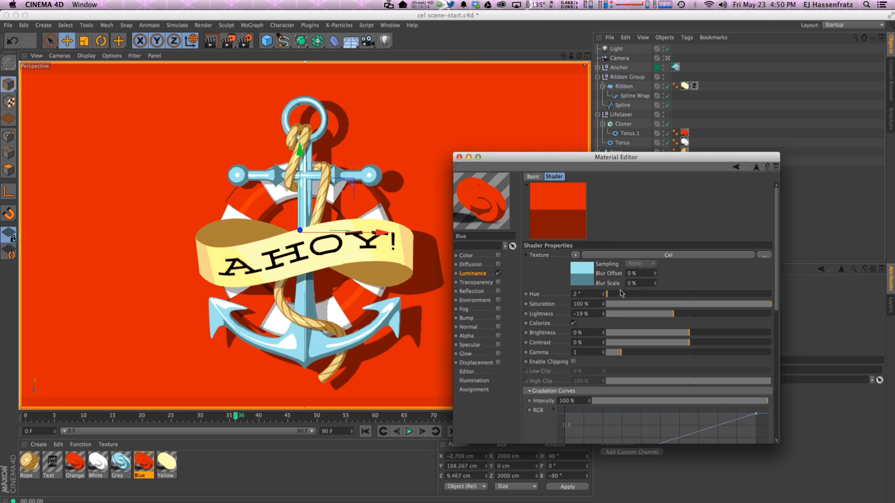
drag(613, 299, 621, 314)
click(705, 305)
drag(713, 306, 768, 306)
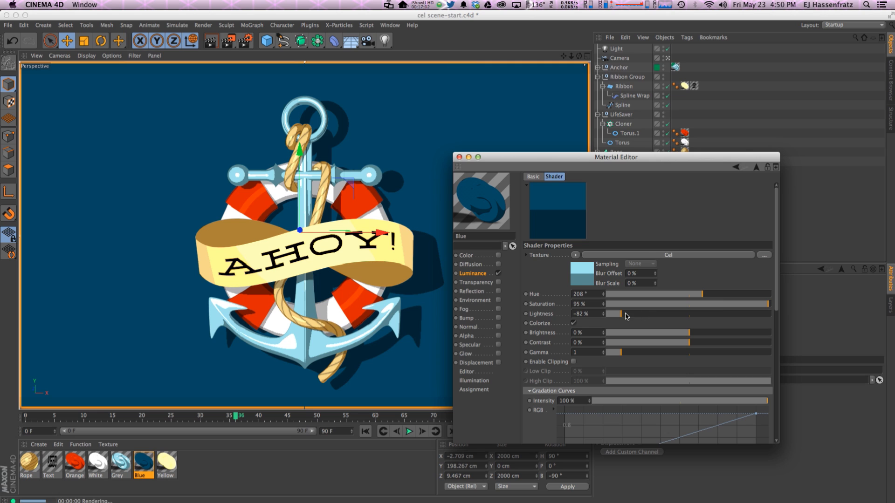
drag(618, 316, 614, 315)
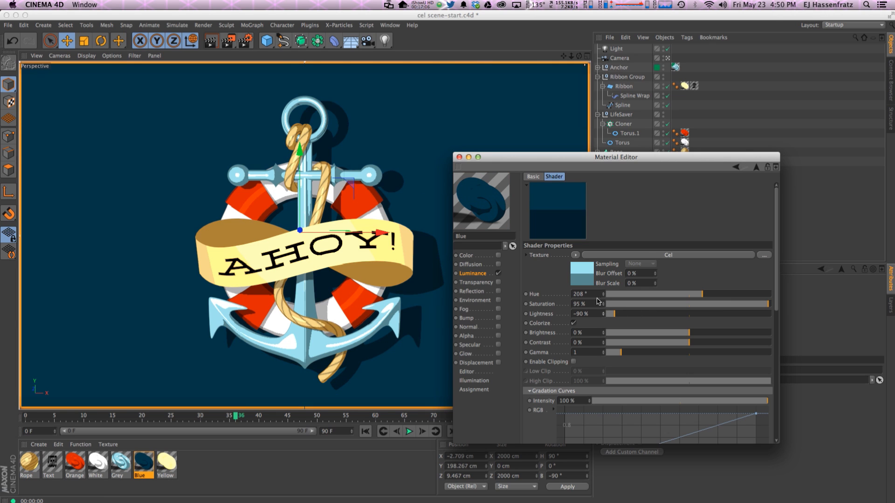
Step: Refine the Blue Filter to Hue 220° and Saturation 85%, and close the Material Editor
click(706, 294)
click(603, 293)
click(603, 294)
drag(605, 304, 604, 308)
drag(521, 157, 535, 168)
click(472, 169)
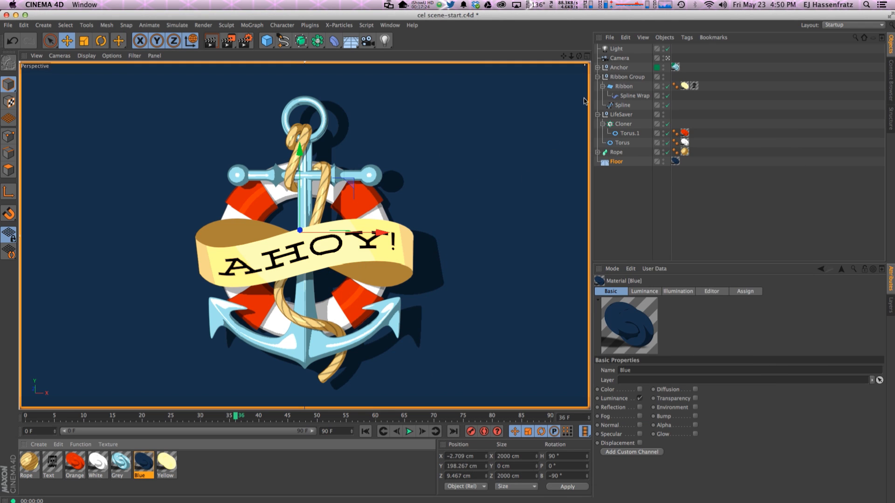
Step: In the four-view layout, move the Light across to the anchor's other side and closer, to about X 75 cm, Z -122 cm
click(587, 56)
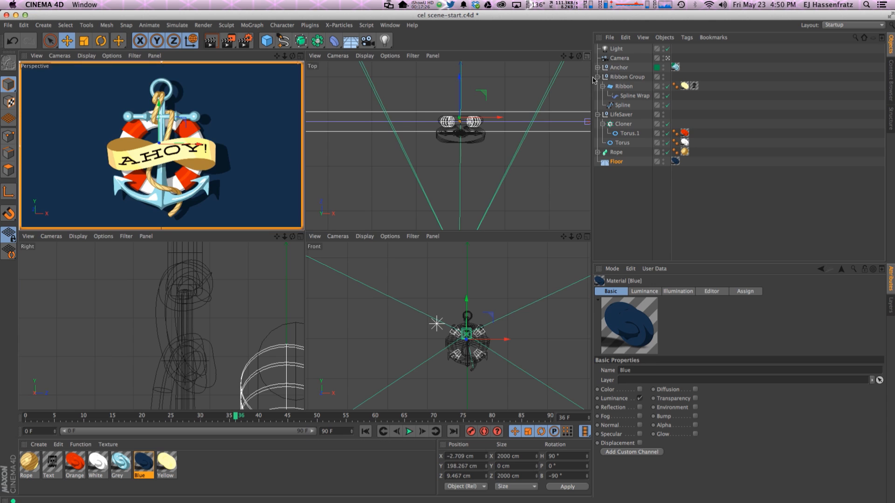
key(ctrl+r)
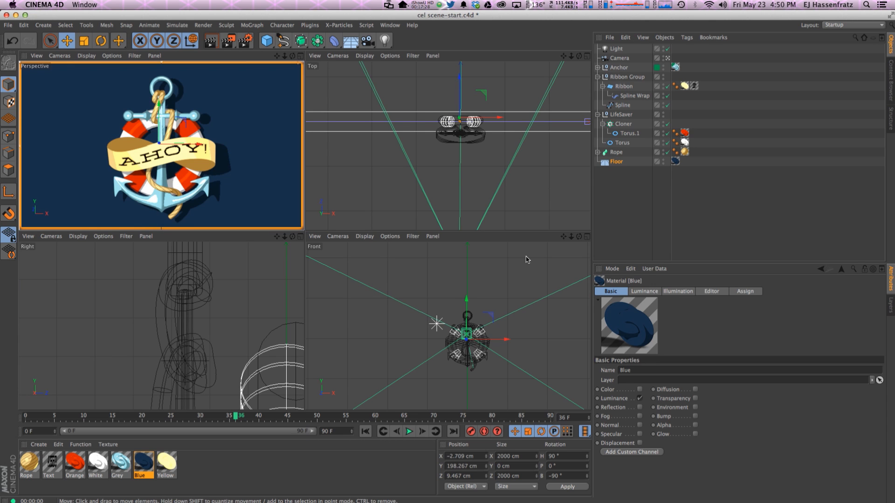
click(436, 324)
drag(455, 302, 513, 300)
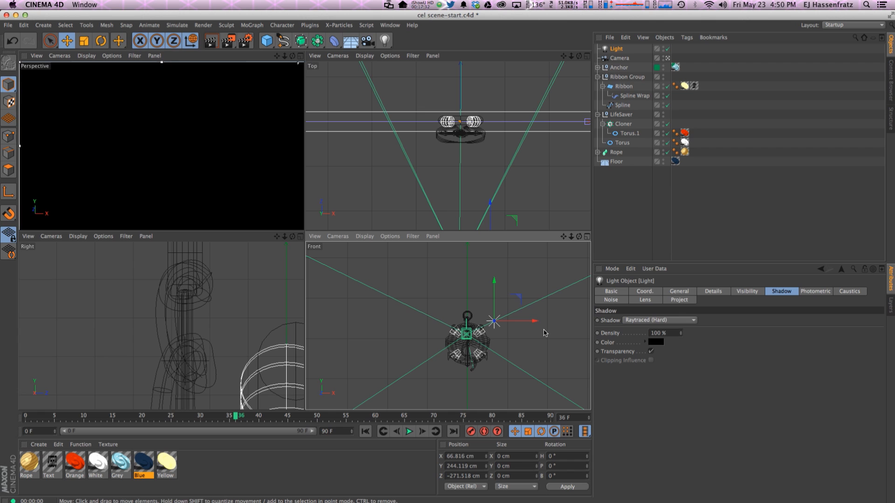
key(ctrl+r)
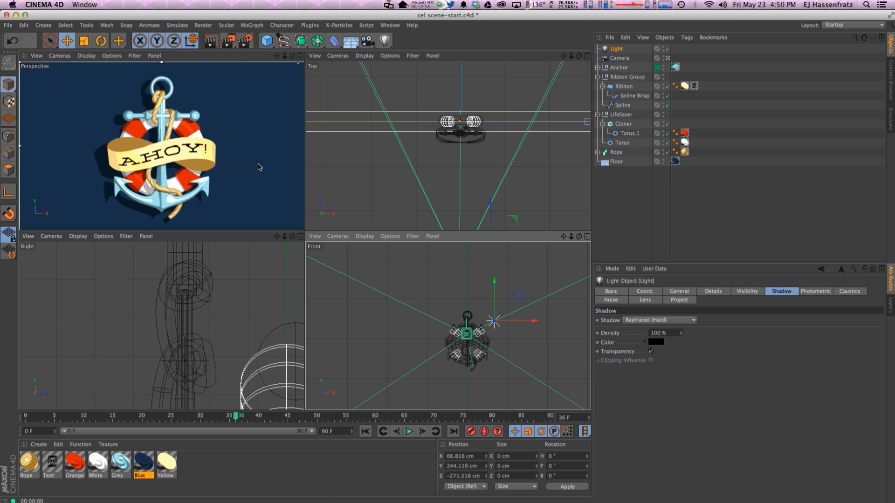
drag(491, 185, 488, 110)
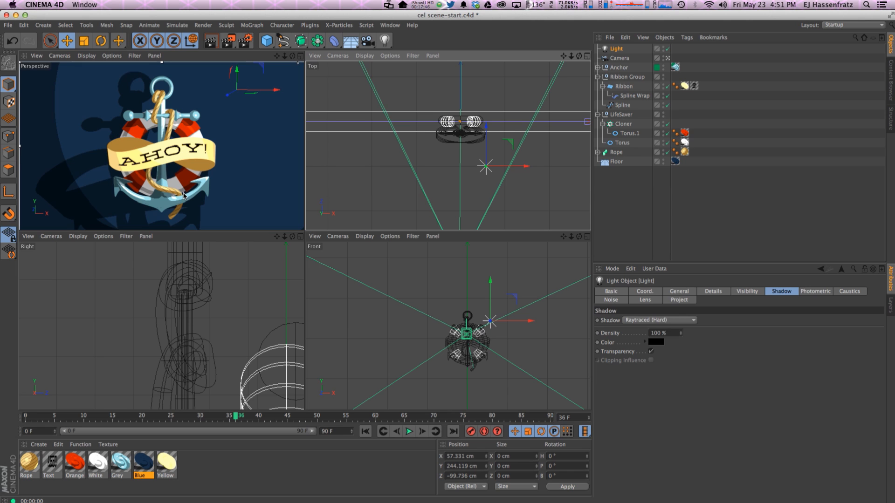
drag(485, 166, 493, 176)
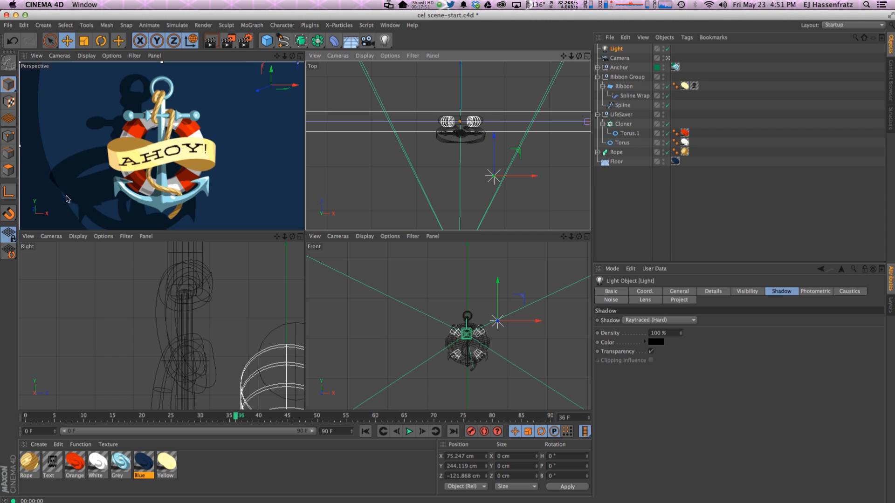
Step: Reopen the Cel shader inside the Blue material's Filter and remove the light Diffuse knot
double_click(143, 464)
click(311, 140)
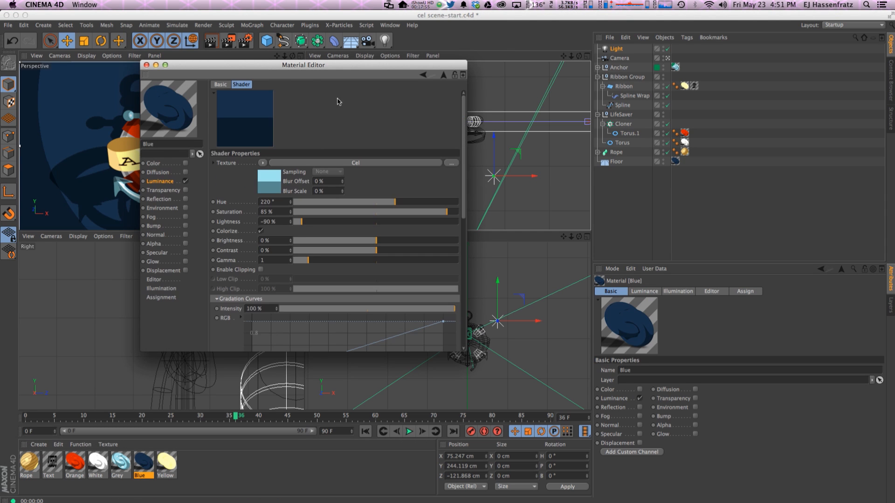
drag(308, 61, 559, 133)
click(588, 233)
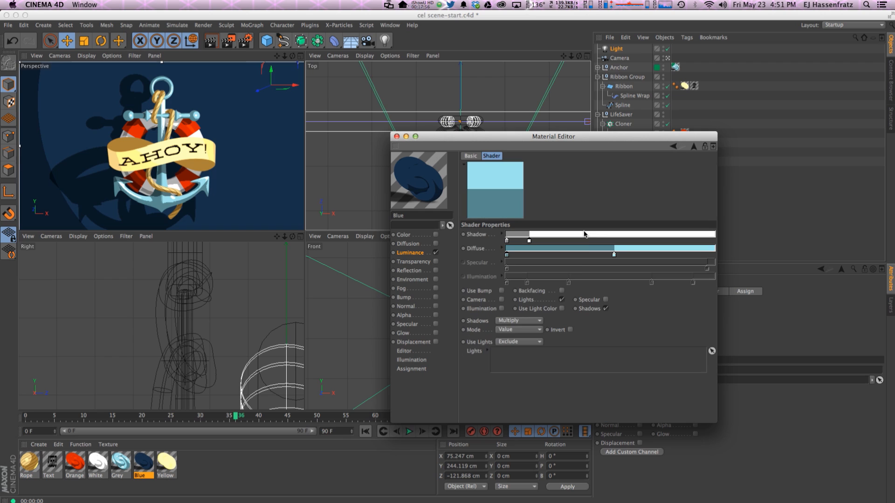
drag(614, 255, 568, 290)
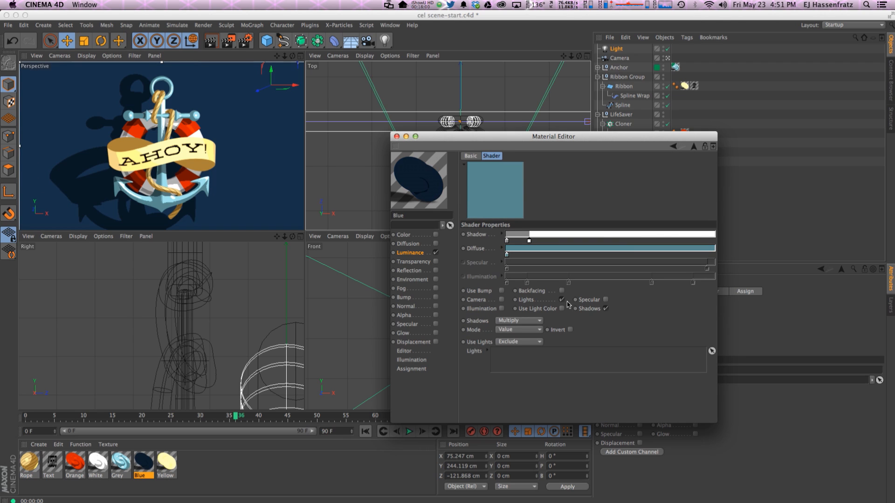
Step: Lighten the remaining Diffuse knot of the Blue Cel shader to a muted light blue and close the Material Editor
drag(508, 255, 476, 247)
double_click(513, 256)
click(530, 294)
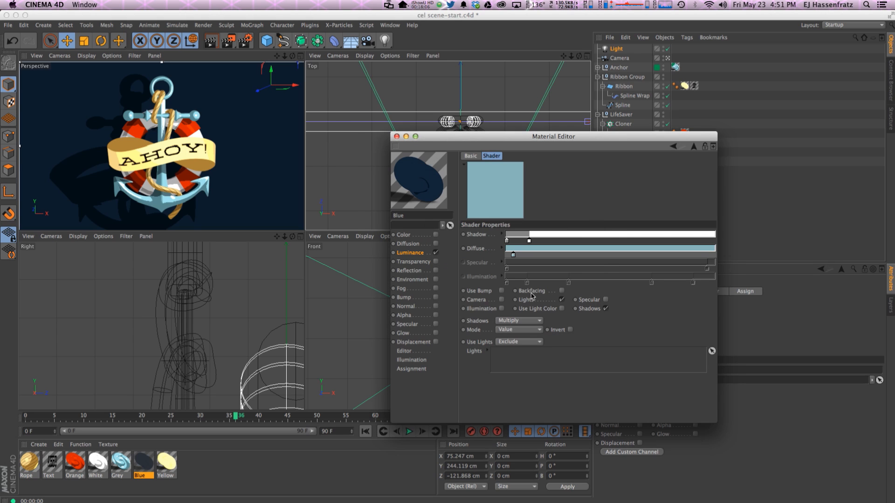
double_click(513, 255)
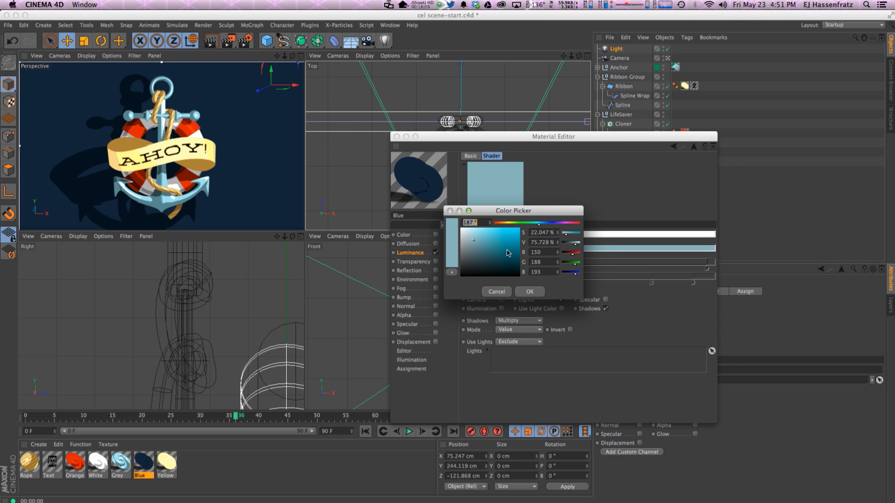
click(530, 294)
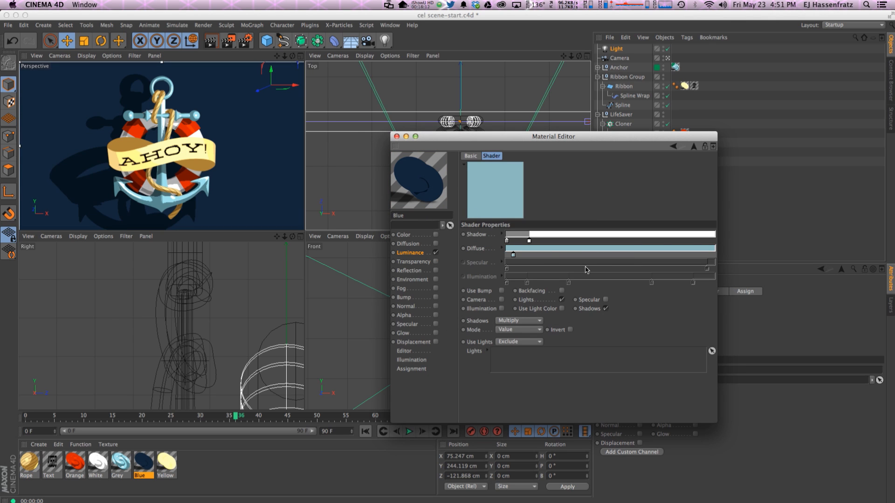
click(605, 309)
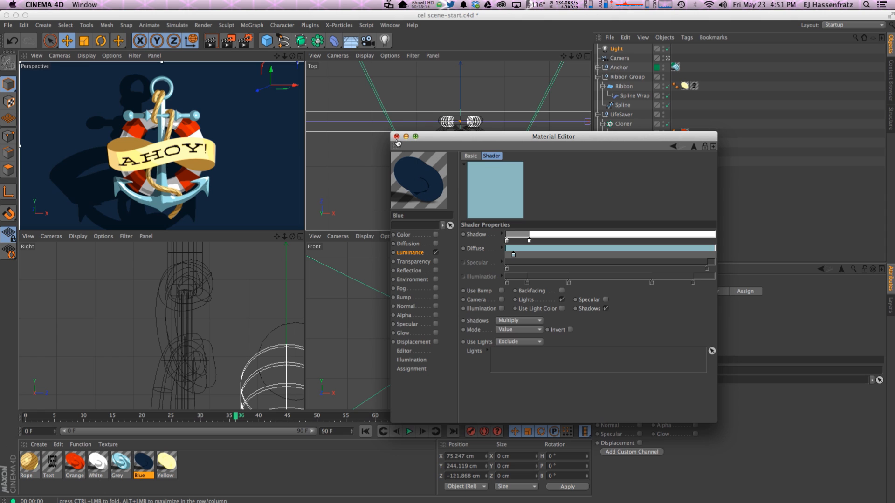
click(396, 136)
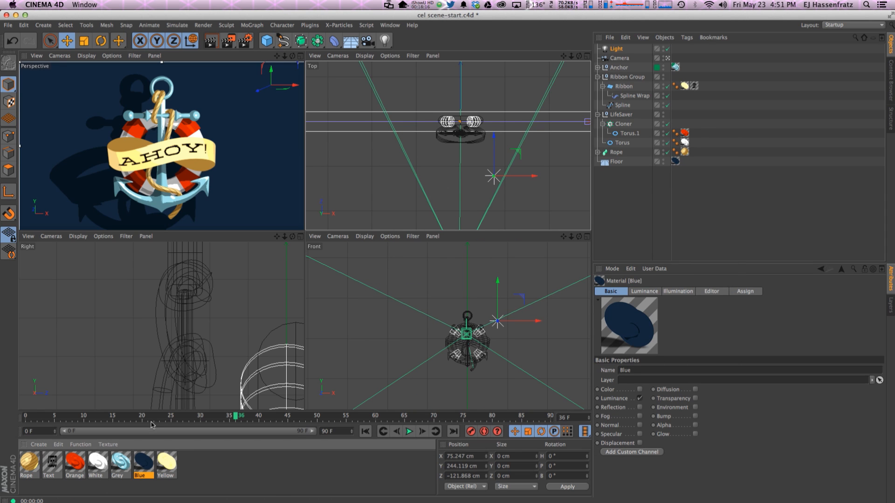
Step: Lighten the dark Shadow knot of the Blue material's Cel shader to a light grey and close the Material Editor
double_click(146, 462)
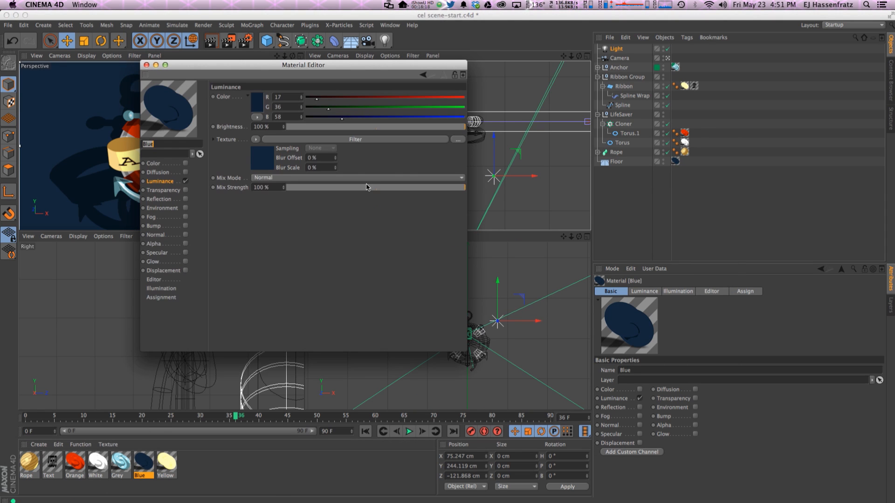
click(308, 163)
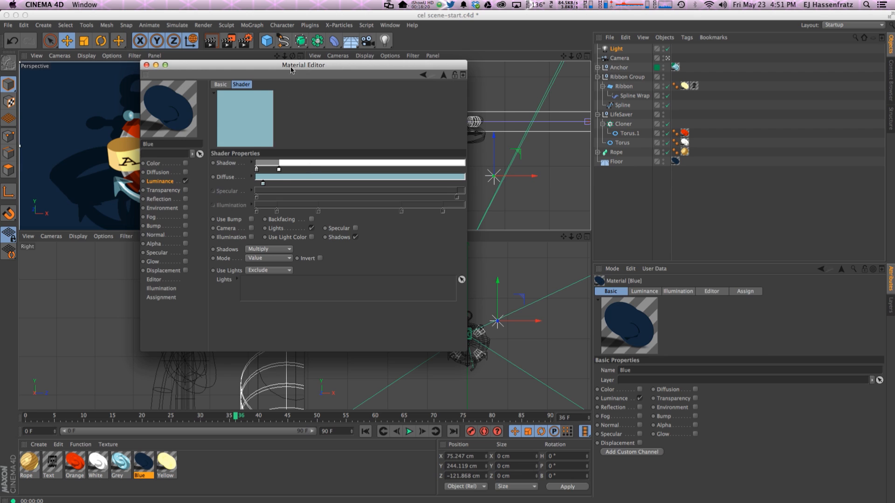
drag(292, 68, 576, 191)
double_click(541, 299)
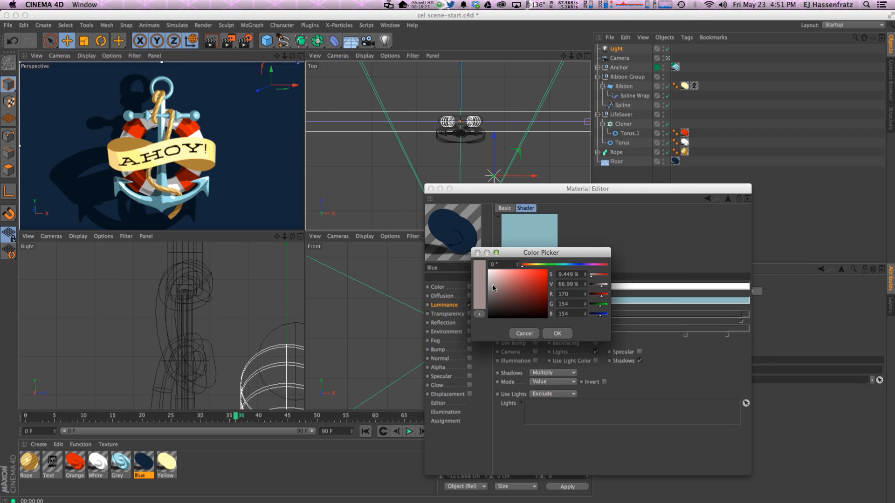
click(557, 334)
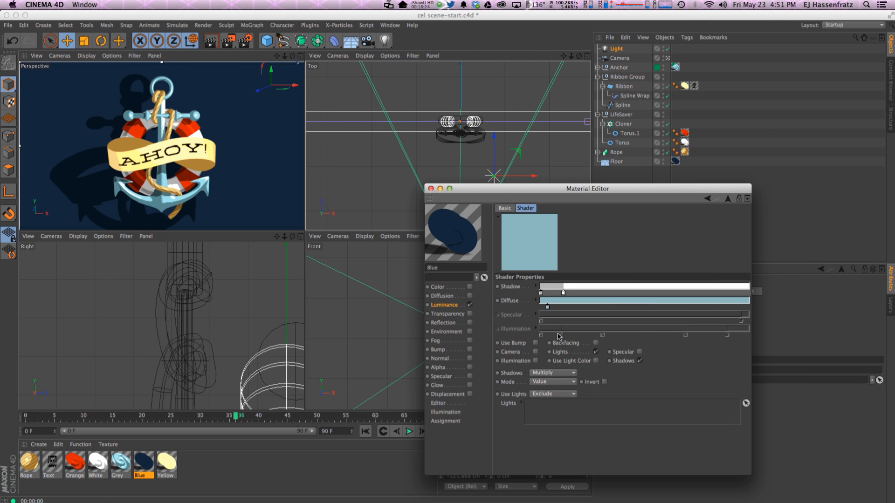
double_click(543, 297)
click(557, 333)
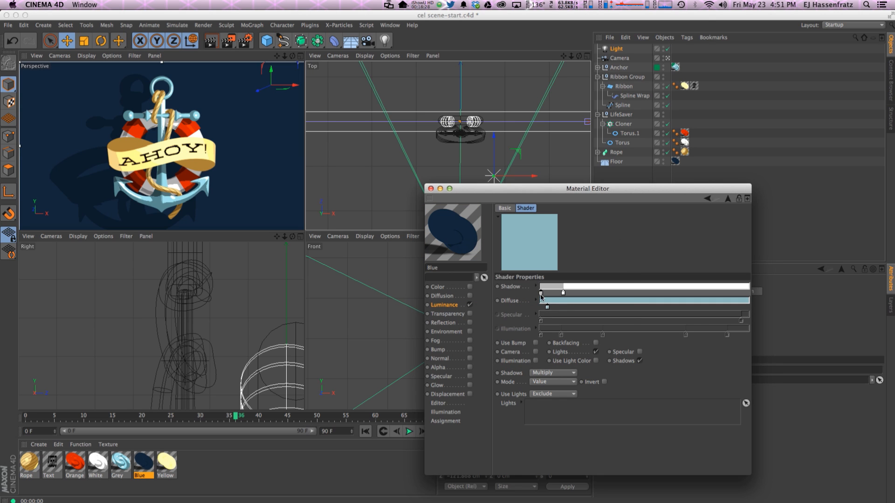
click(430, 188)
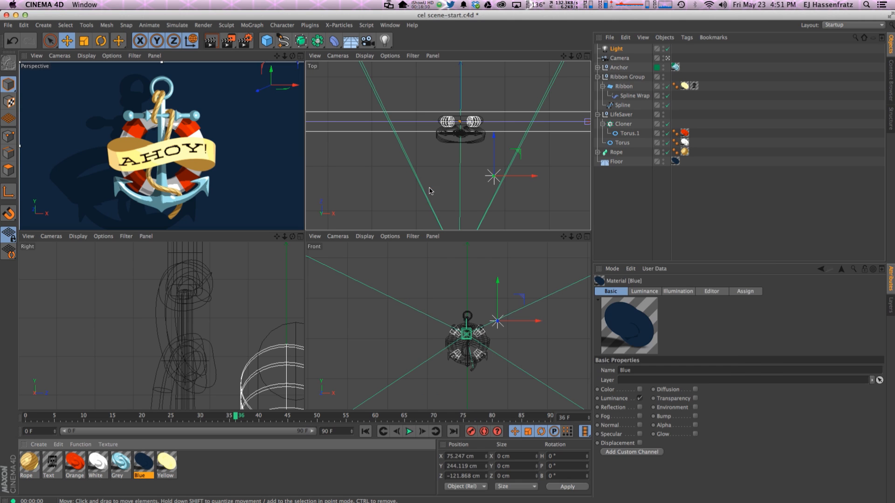
Step: Nudge the Light to about X 78 cm and reopen the Cel shader inside the Blue material's Filter
drag(522, 299, 523, 300)
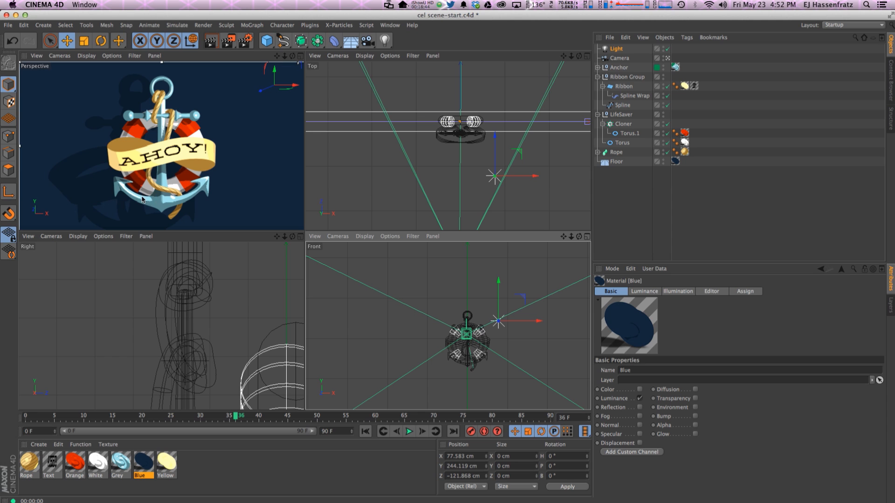
double_click(147, 466)
drag(306, 70, 521, 148)
click(557, 217)
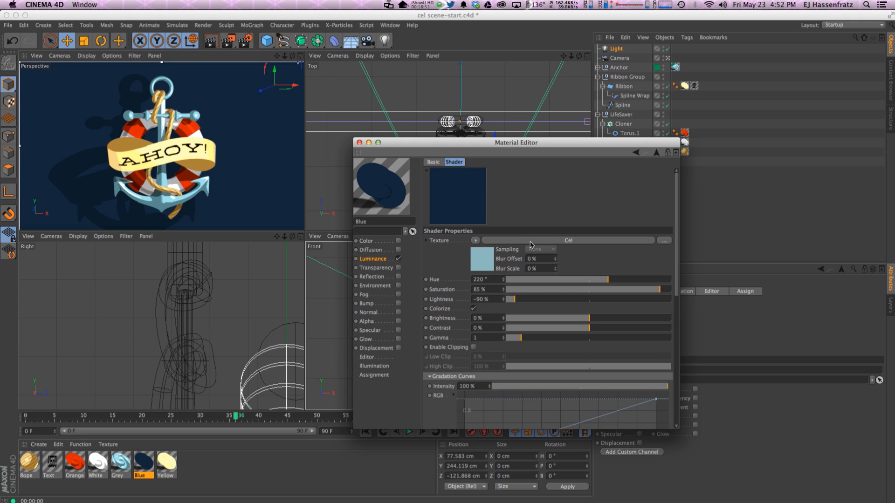
click(530, 241)
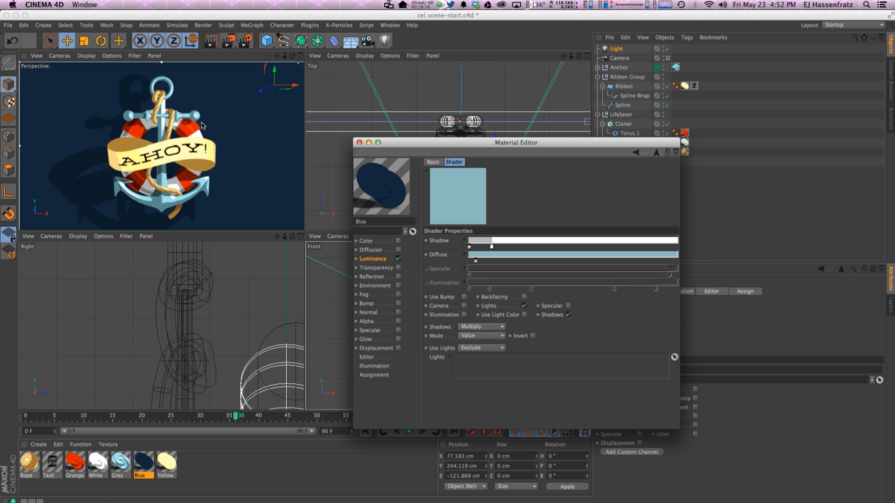
Step: Duplicate the Light and rename the copy BKG Light
ctrl+drag(616, 48, 621, 58)
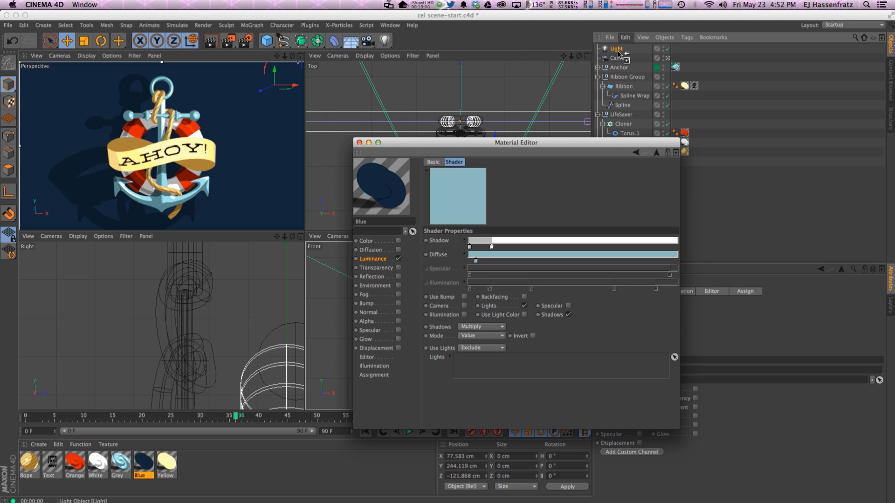
double_click(621, 58)
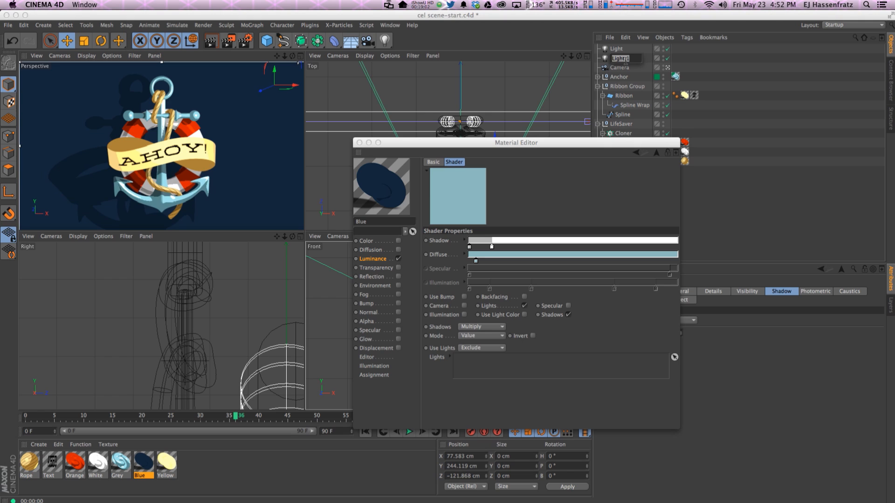
text(F)
text(KG Light)
key(Return)
Step: Set the Blue Cel shader's Use Lights to Include, add BKG Light to its Lights list and close the Material Editor
click(481, 348)
click(473, 357)
drag(623, 58, 500, 362)
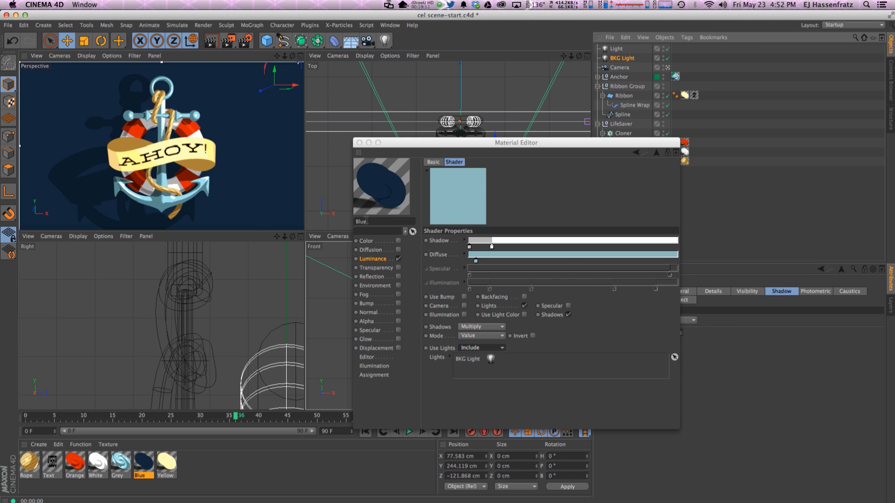
click(359, 142)
Step: Move the BKG Light away from the anchor toward the camera, to about X 40 cm and Z -376 cm
drag(523, 176, 495, 176)
drag(248, 178, 251, 224)
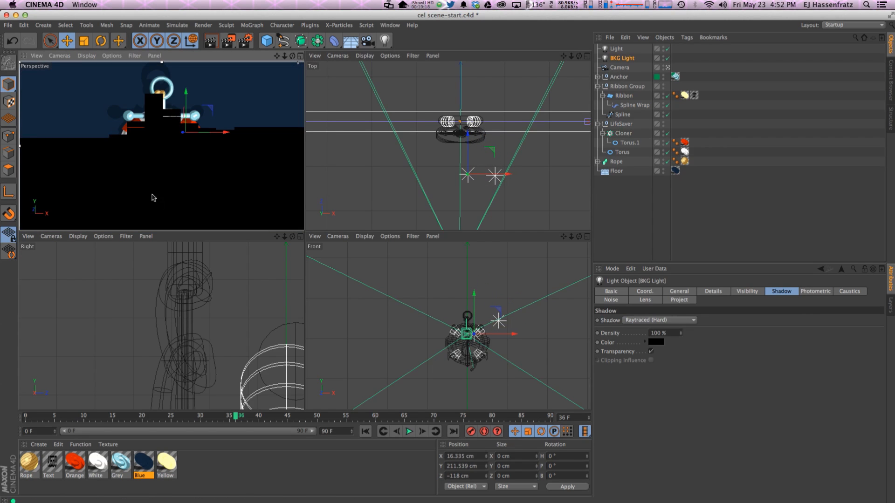
drag(151, 176, 155, 149)
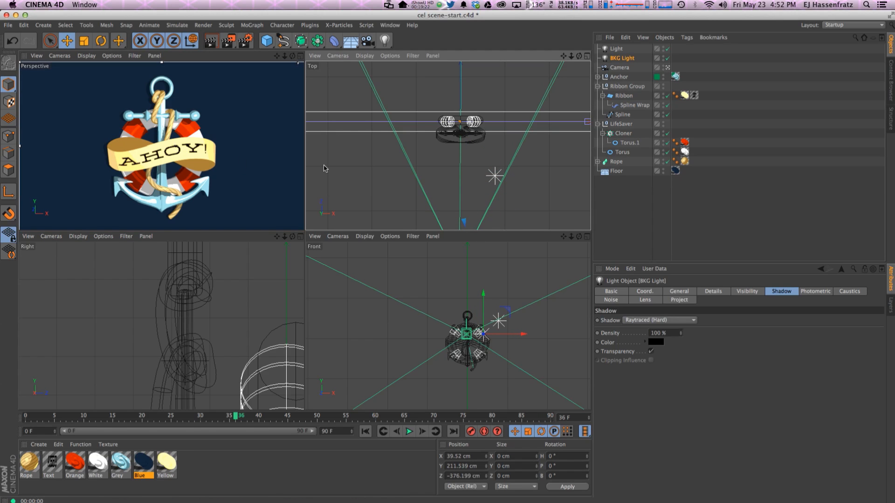
Step: Reposition the BKG Light beside the camera and higher up, at about X 60 cm, Y 263 cm, Z -357 cm
drag(454, 181, 480, 167)
alt+right_drag(498, 180, 458, 195)
alt+middle_drag(458, 195, 418, 153)
drag(480, 169, 484, 170)
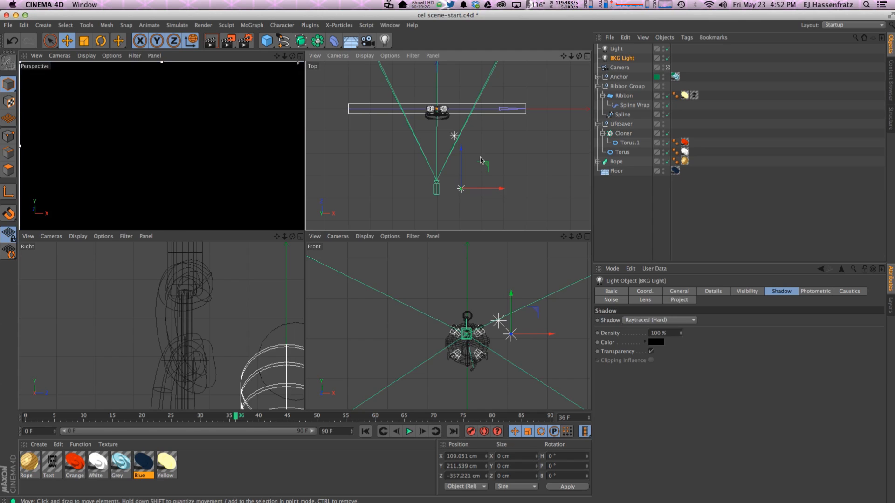
drag(507, 264, 491, 251)
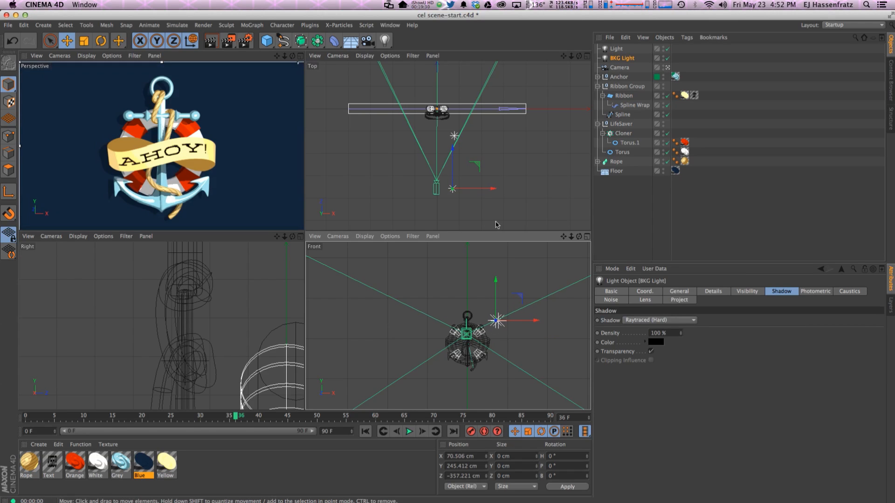
drag(504, 330, 498, 323)
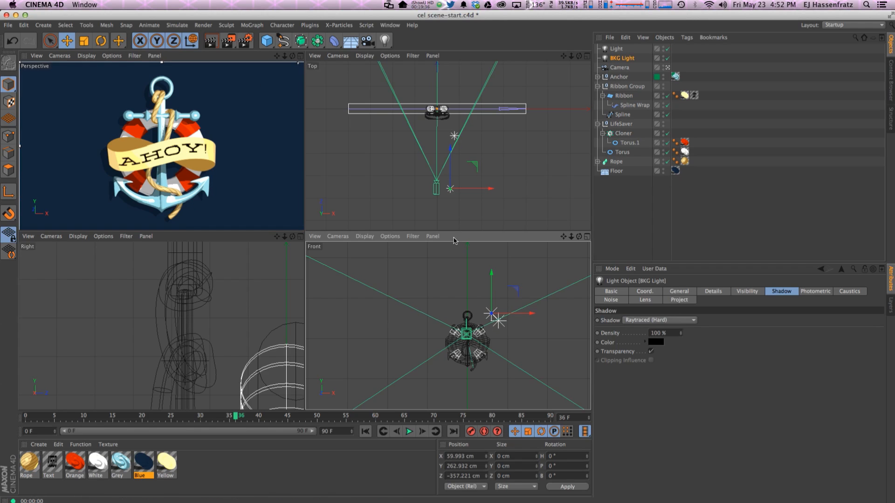
Step: Fine-tune the BKG Light's position to about X 75 cm, Y 285 cm, Z -347 cm and maximize the Perspective view
drag(406, 192, 422, 190)
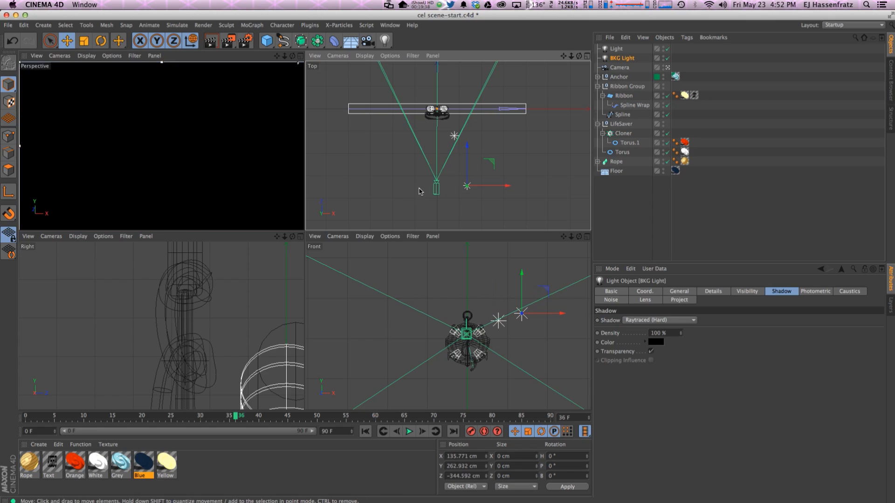
drag(481, 170, 472, 171)
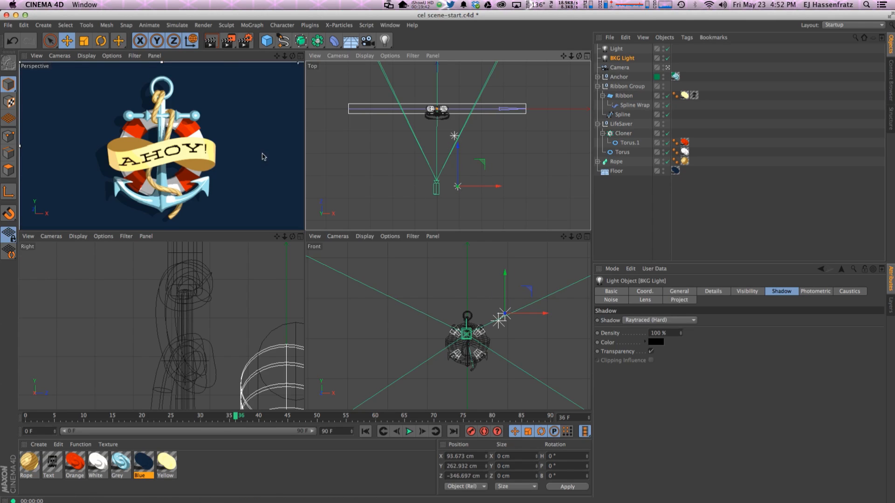
drag(479, 284, 471, 273)
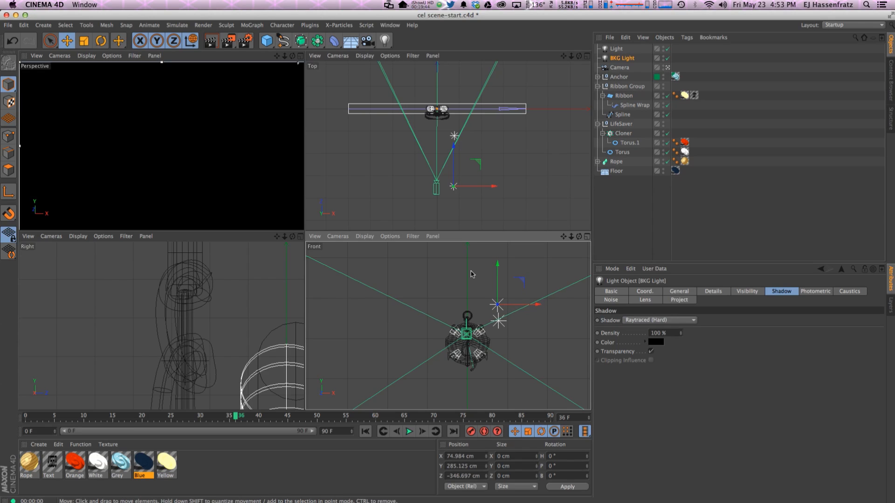
click(301, 56)
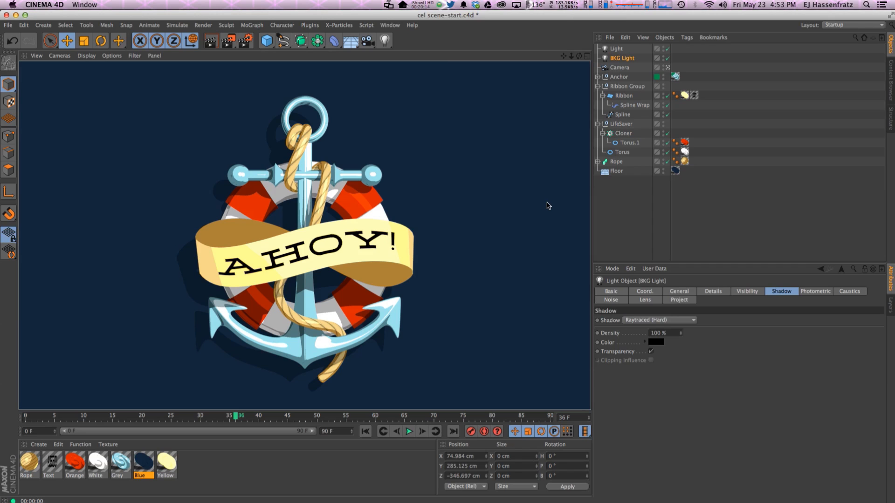
Step: Enable Ambient Occlusion in the render settings, close them and render the Perspective view
click(245, 42)
drag(493, 147, 552, 103)
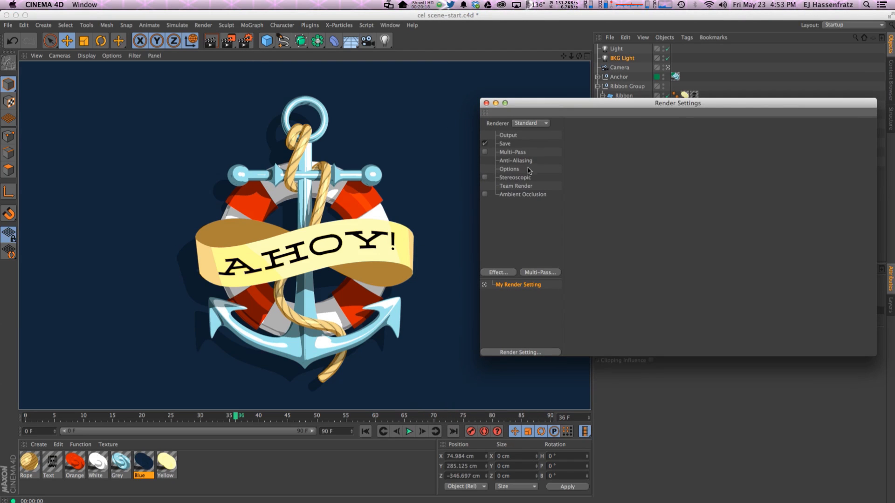
click(529, 194)
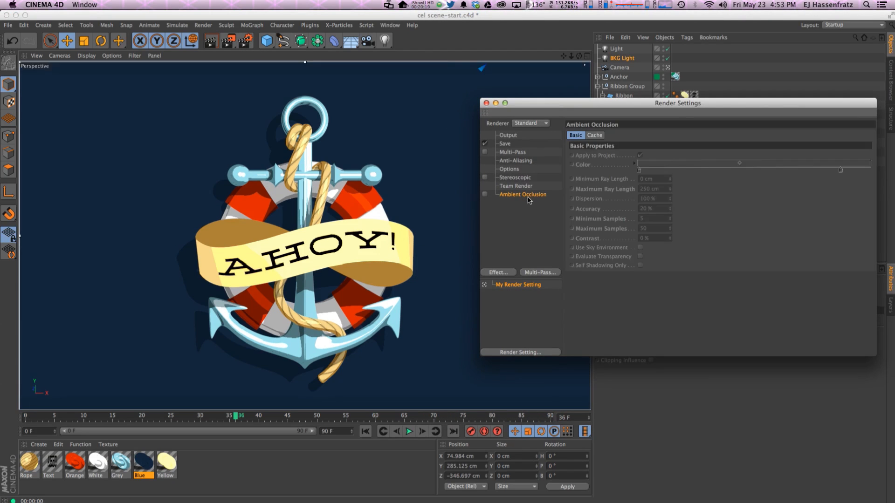
click(485, 195)
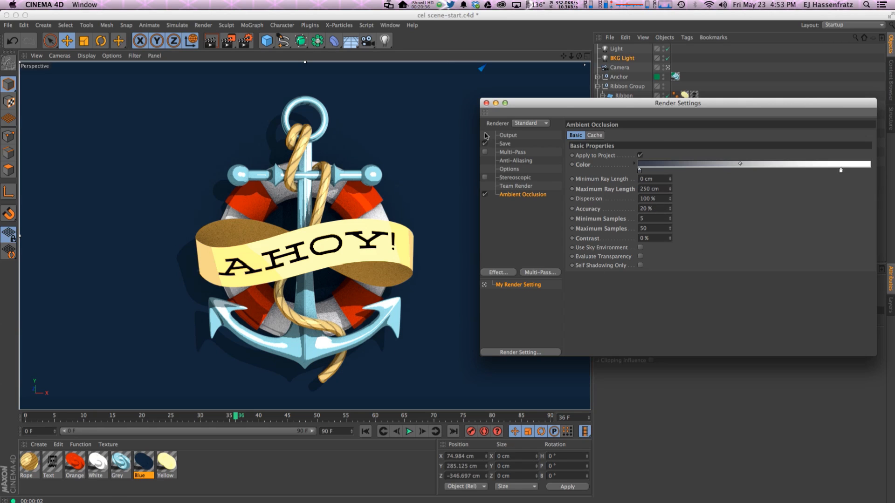
click(487, 103)
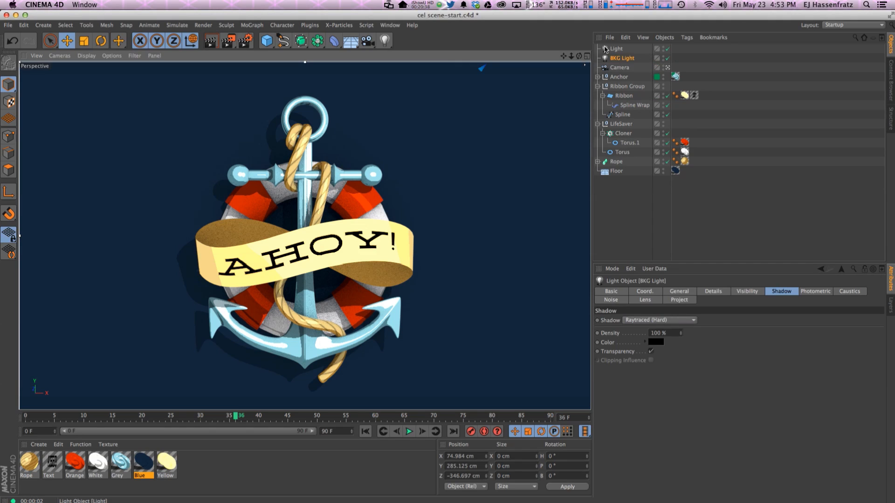
key(ctrl+r)
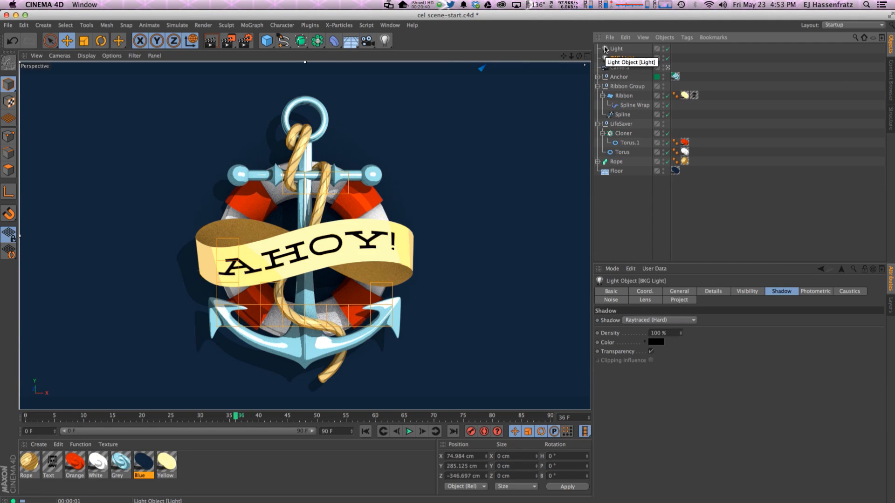